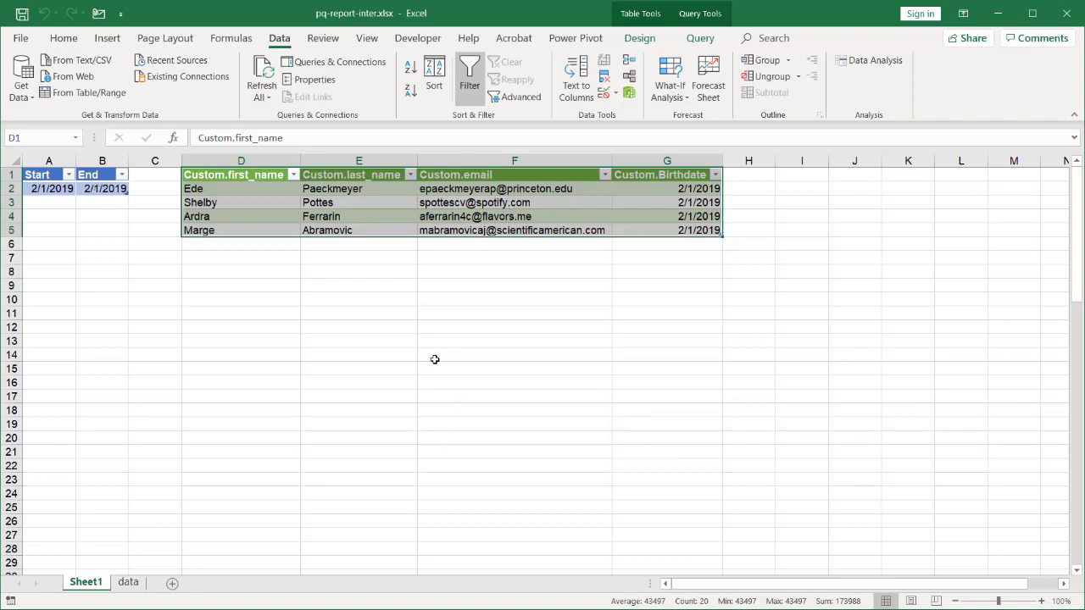
Enter 1/1/19 as the Start Date and 1/3/19 as the End Date.
{"action": "left_click", "coordinate": [128, 582]}
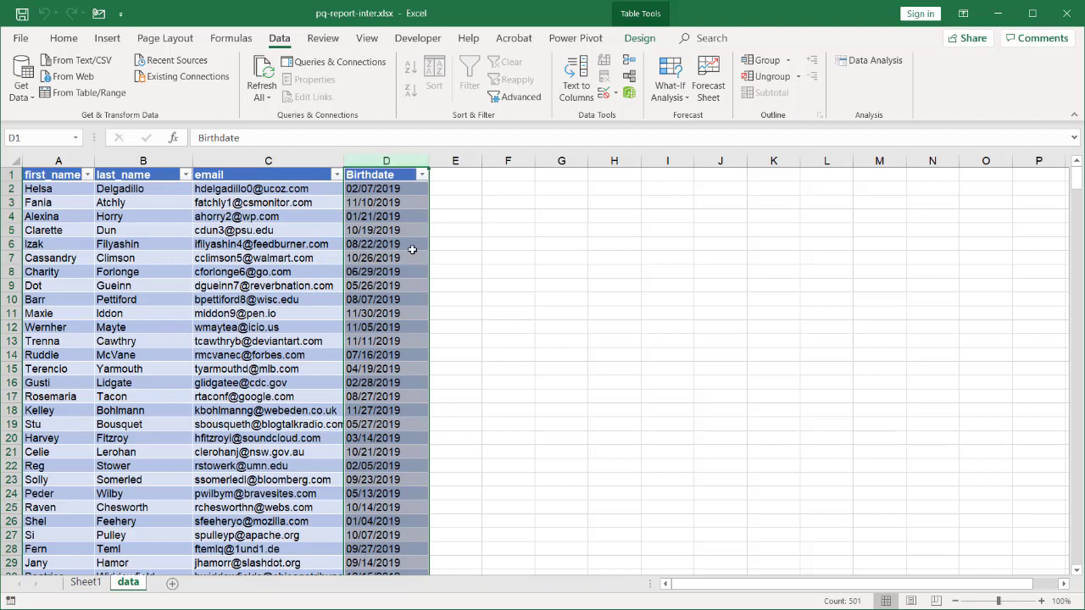
{"action": "left_click", "coordinate": [89, 583]}
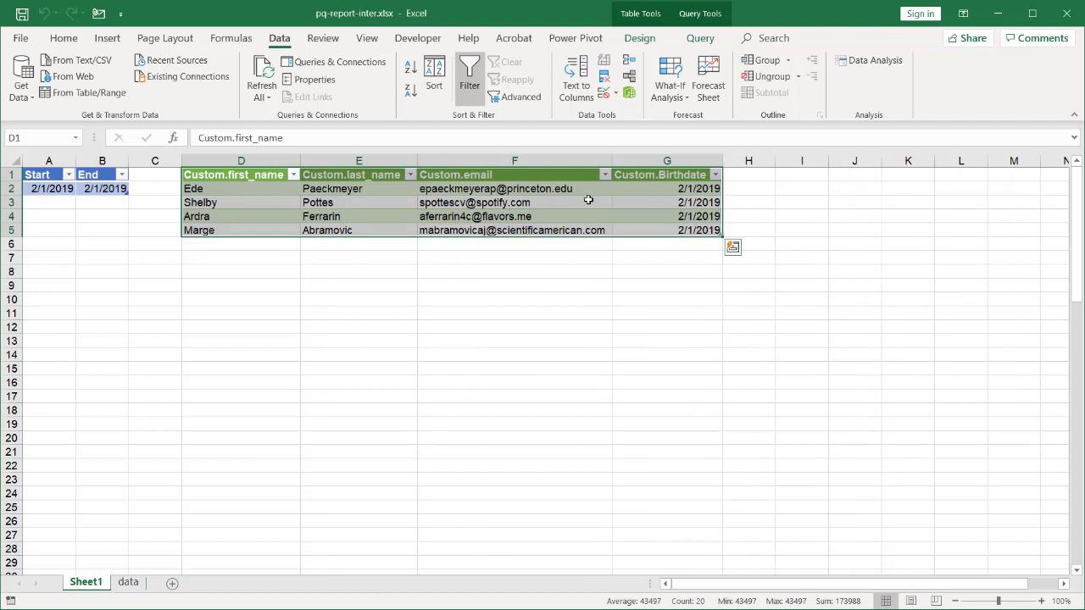
{"action": "left_click", "coordinate": [51, 191]}
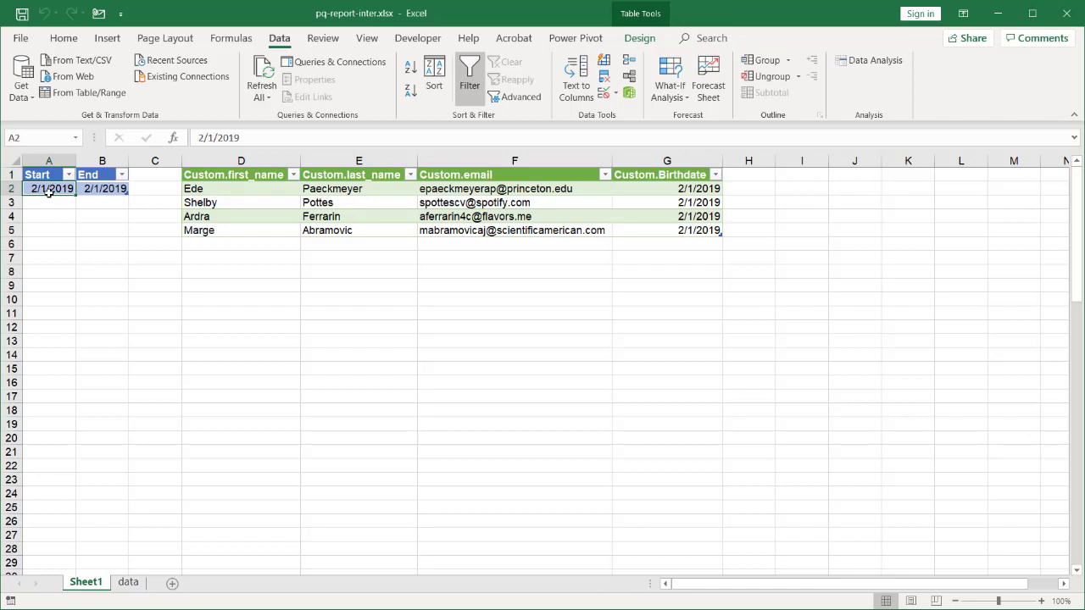
{"action": "type", "text": "1/1"}
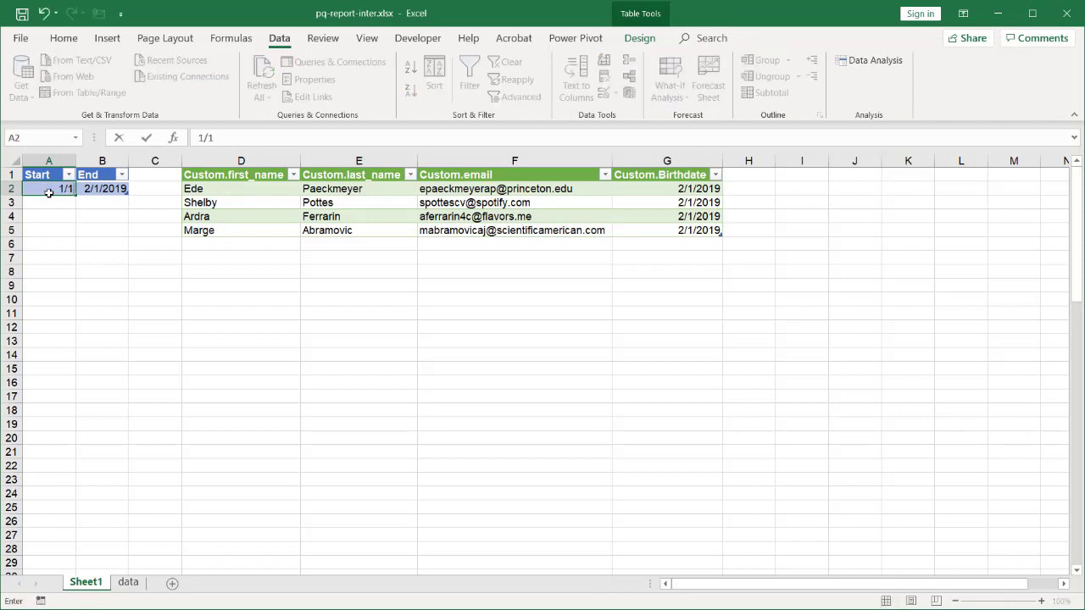
{"action": "type", "text": "/19"}
{"action": "key", "text": "Tab"}
{"action": "type", "text": "1"}
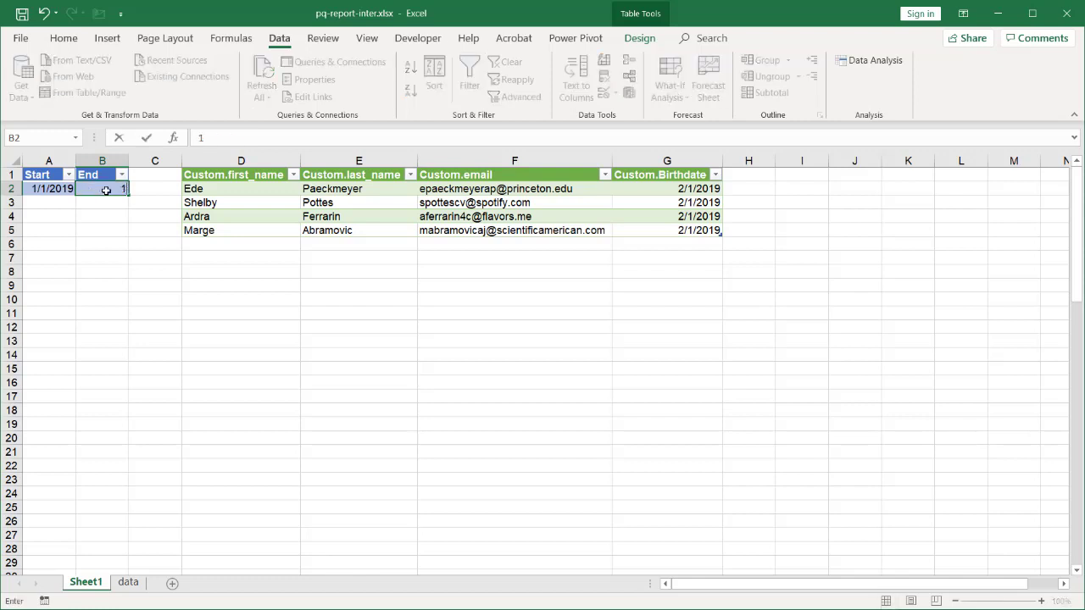
{"action": "type", "text": "/3/19"}
{"action": "key", "text": "Return"}
Refresh the query table so it lists the birthdates within the new range.
{"action": "right_click", "coordinate": [280, 204]}
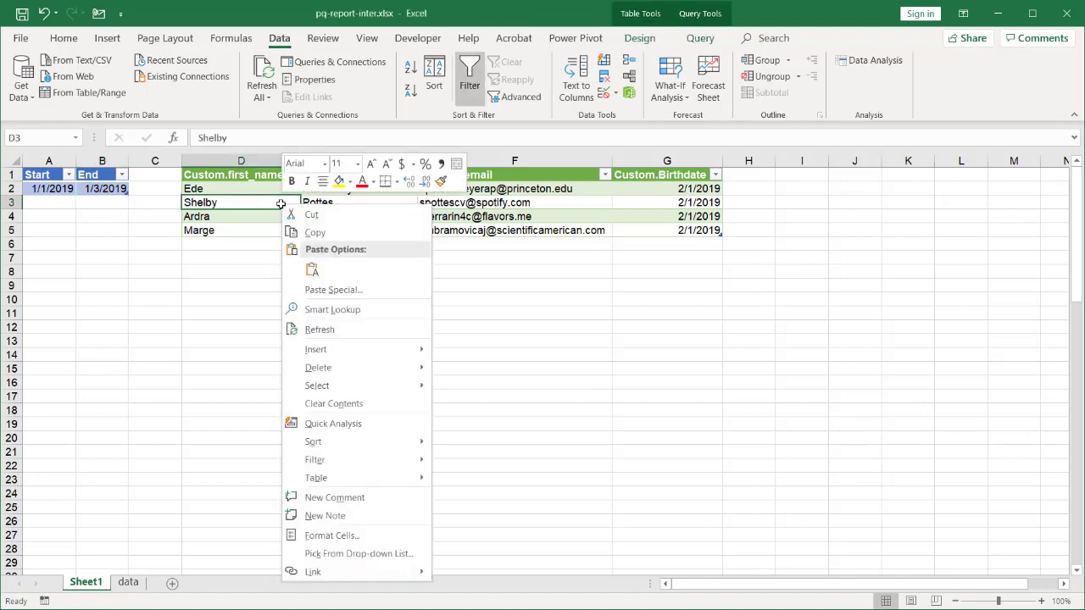
{"action": "left_click", "coordinate": [319, 328]}
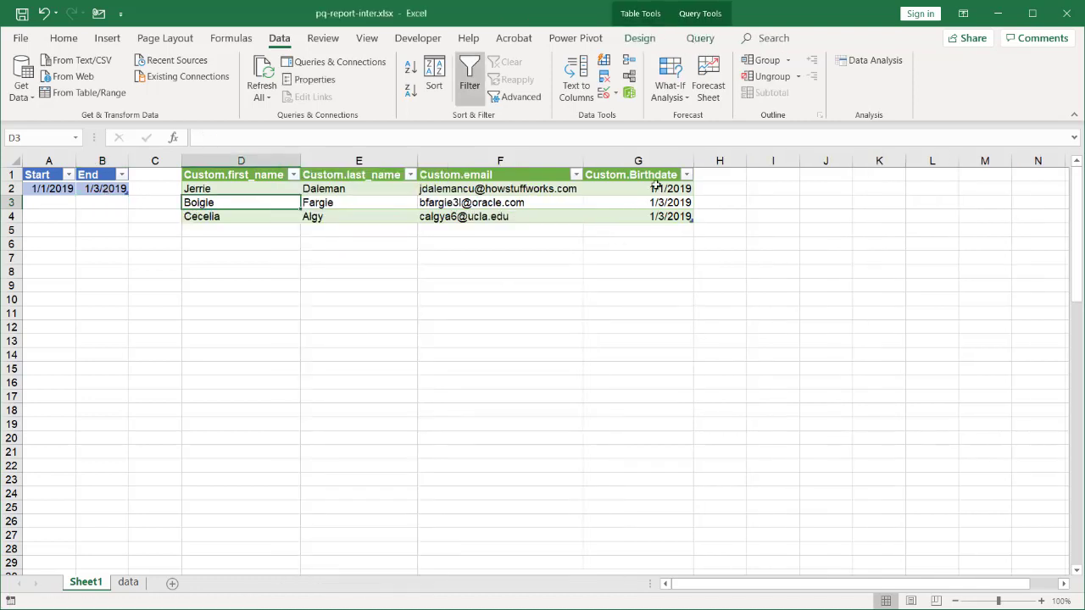
{"action": "left_click_drag", "start_coordinate": [656, 187], "coordinate": [655, 222]}
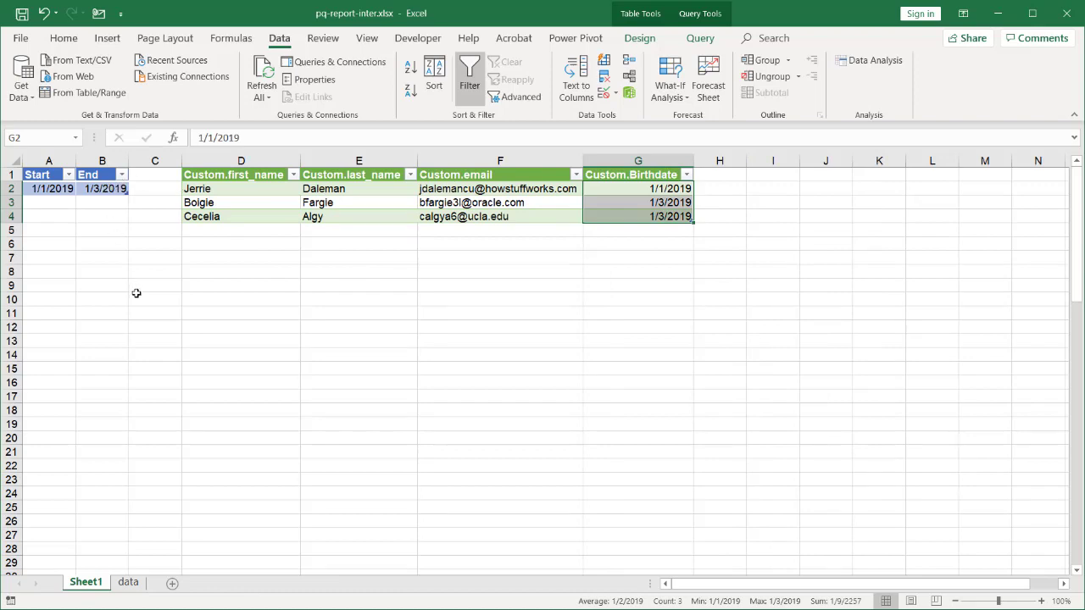
Copy the whole birthdate data table and paste it as values into a new workbook.
{"action": "left_click", "coordinate": [128, 583]}
{"action": "left_click", "coordinate": [180, 368]}
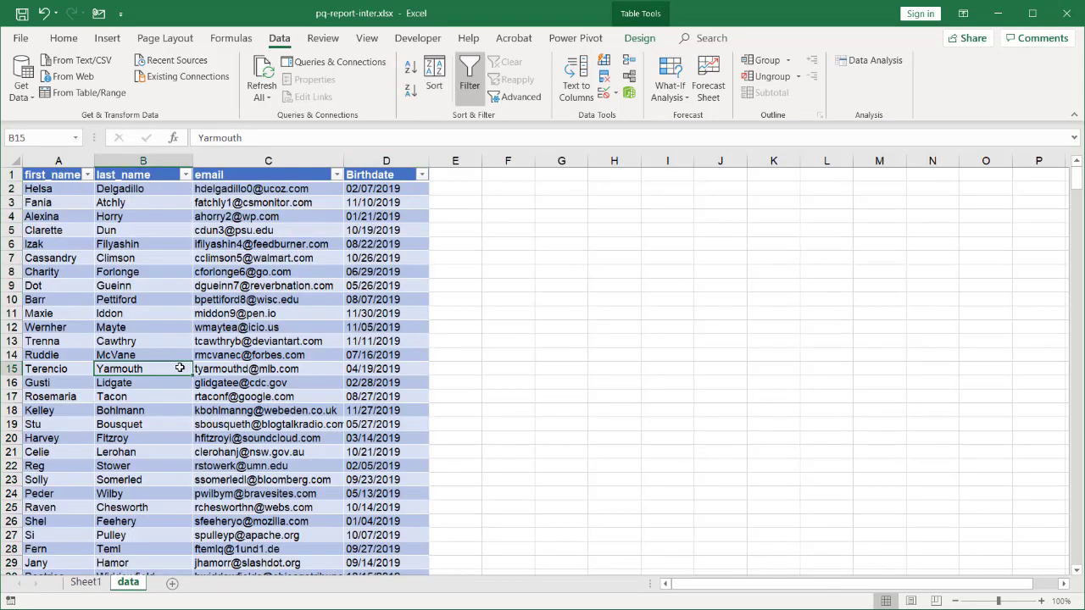
{"action": "key", "text": "ctrl+a"}
{"action": "key", "text": "ctrl+a"}
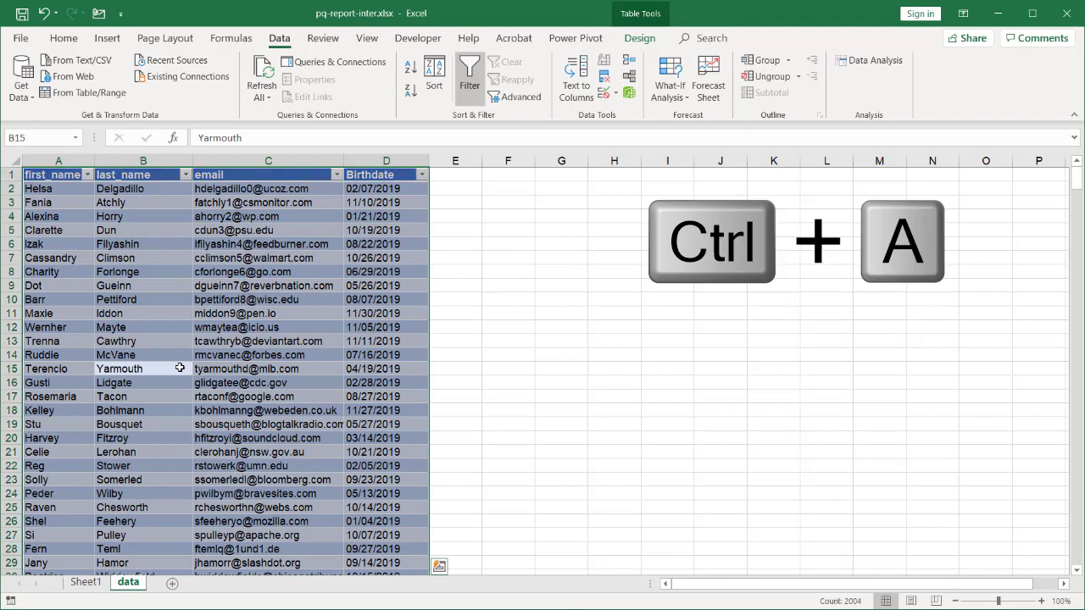
{"action": "key", "text": "ctrl+c"}
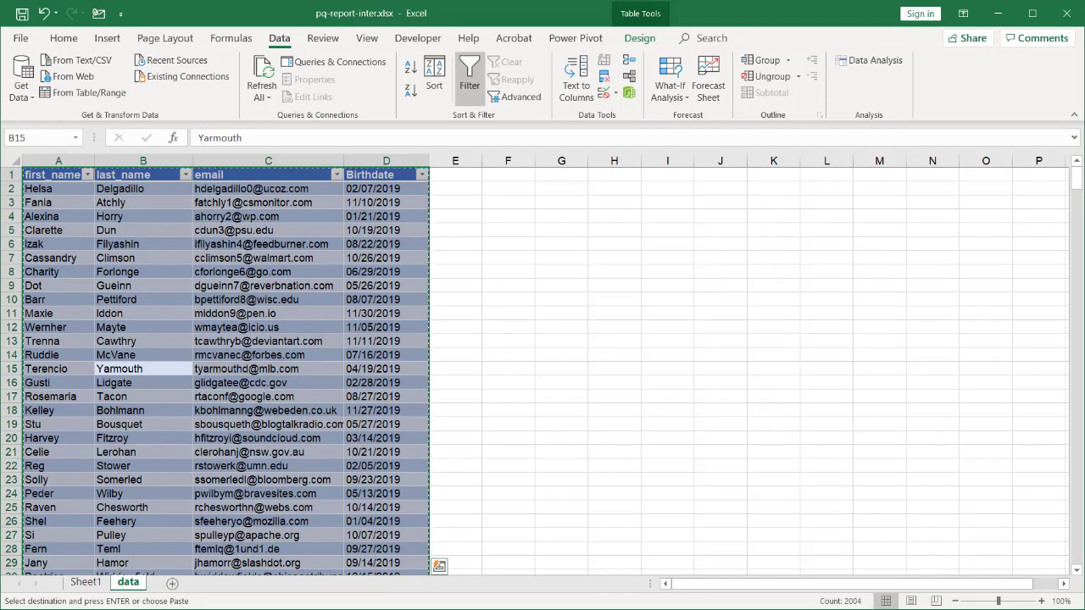
{"action": "key", "text": "ctrl+n"}
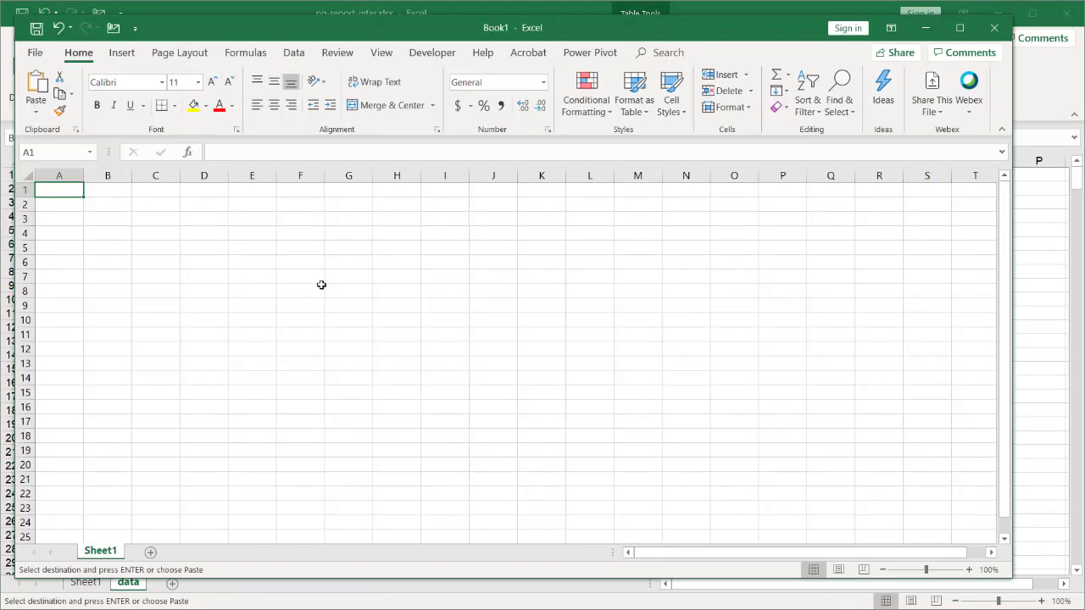
{"action": "left_click", "coordinate": [37, 108]}
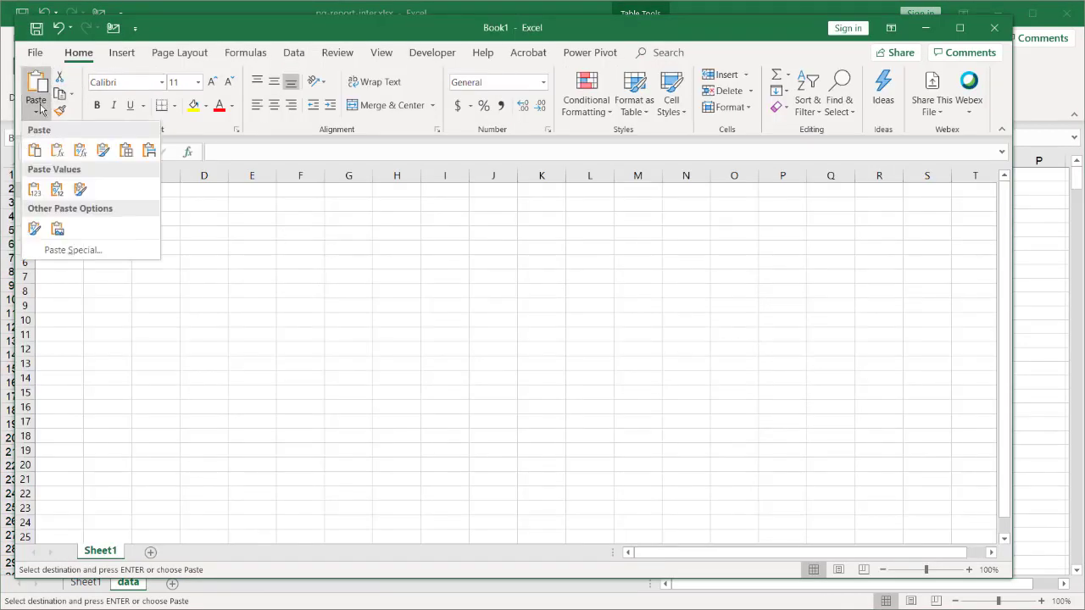
{"action": "left_click", "coordinate": [37, 190]}
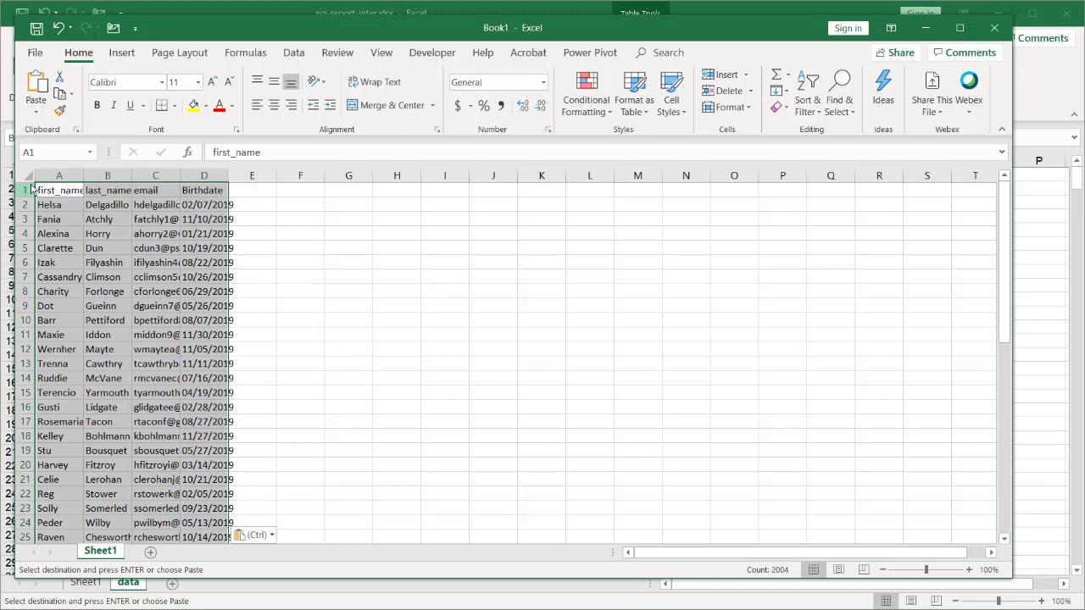
Autofit all columns and format the pasted data as a table with headers.
{"action": "left_click", "coordinate": [28, 174]}
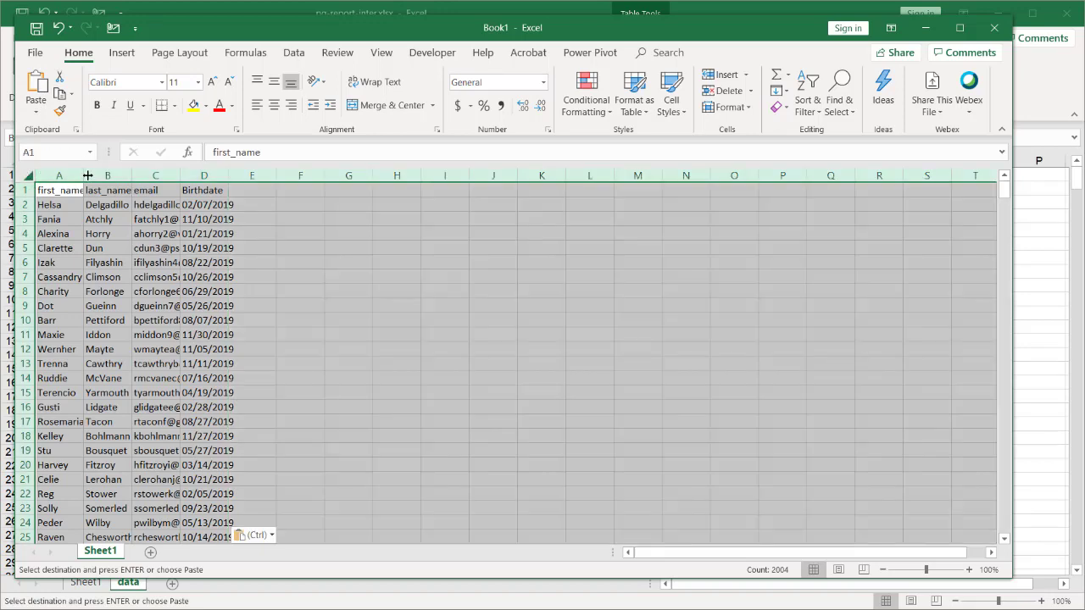
{"action": "double_click", "coordinate": [85, 175]}
{"action": "left_click", "coordinate": [266, 251]}
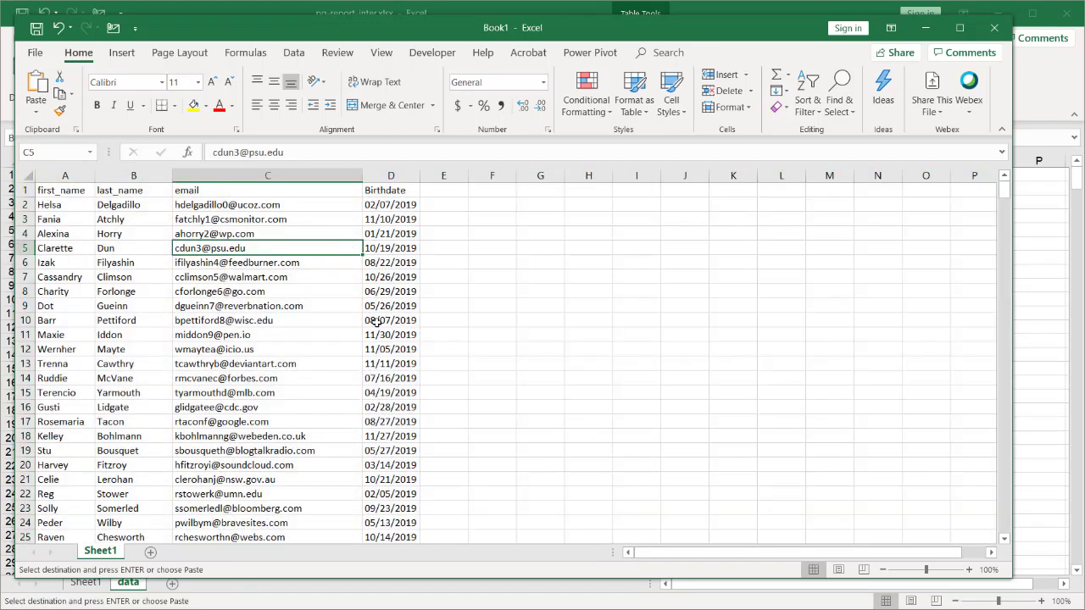
{"action": "left_click", "coordinate": [248, 307]}
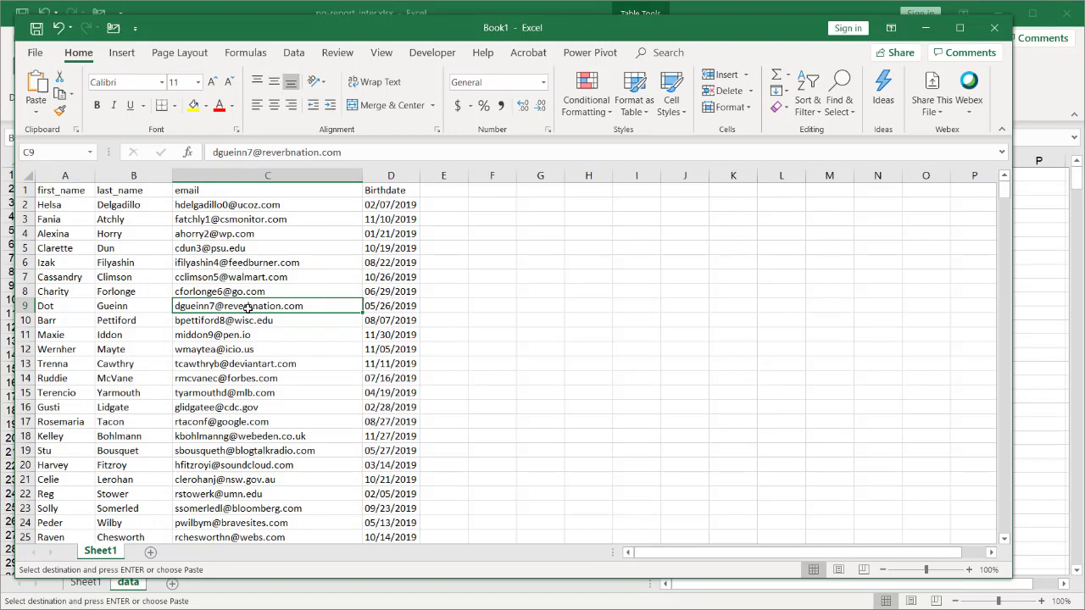
{"action": "key", "text": "ctrl+t"}
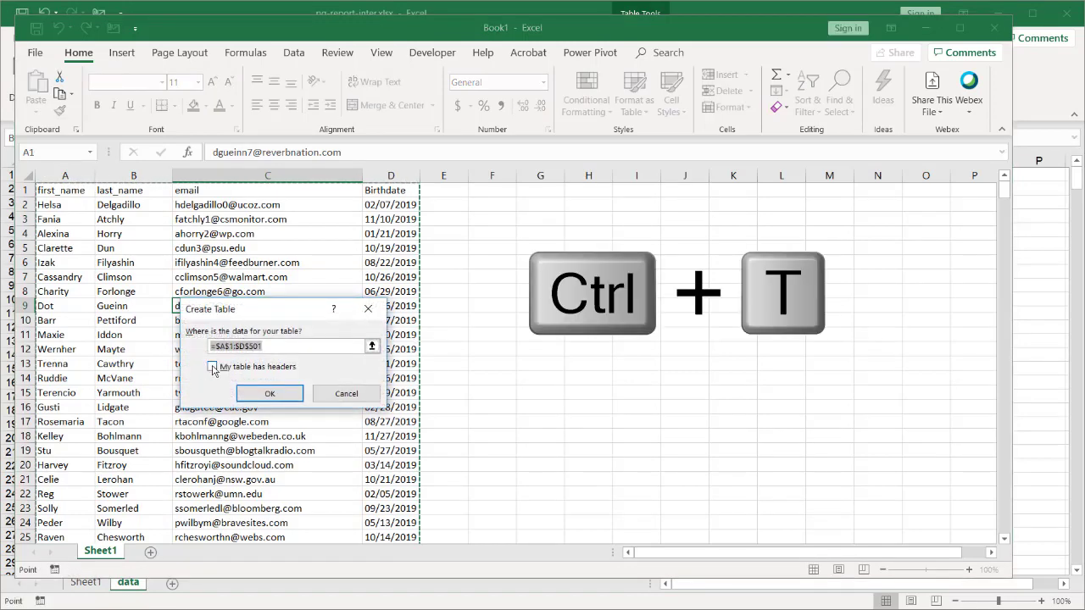
{"action": "left_click", "coordinate": [213, 368]}
{"action": "left_click", "coordinate": [266, 393]}
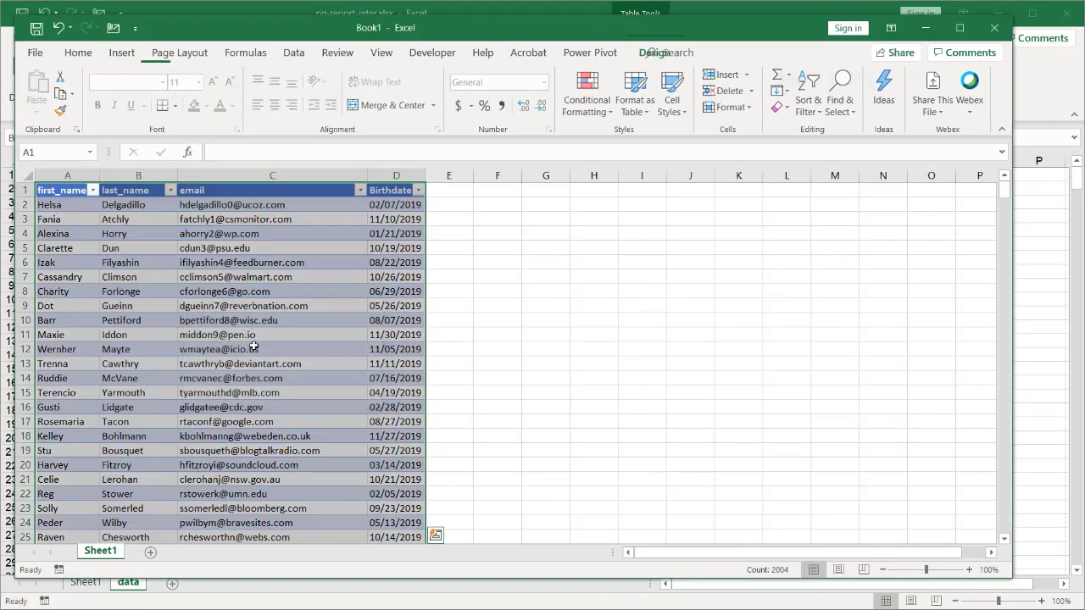
Load Table1 into Power Query via From Table/Range and expand the Changed Type formula.
{"action": "left_click", "coordinate": [294, 54]}
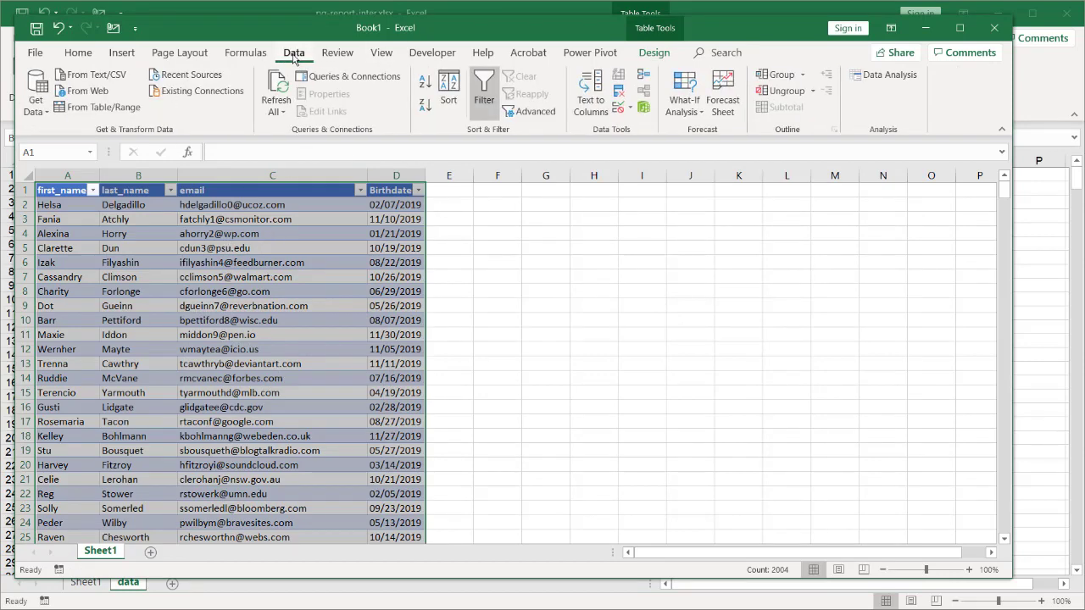
{"action": "left_click", "coordinate": [99, 108]}
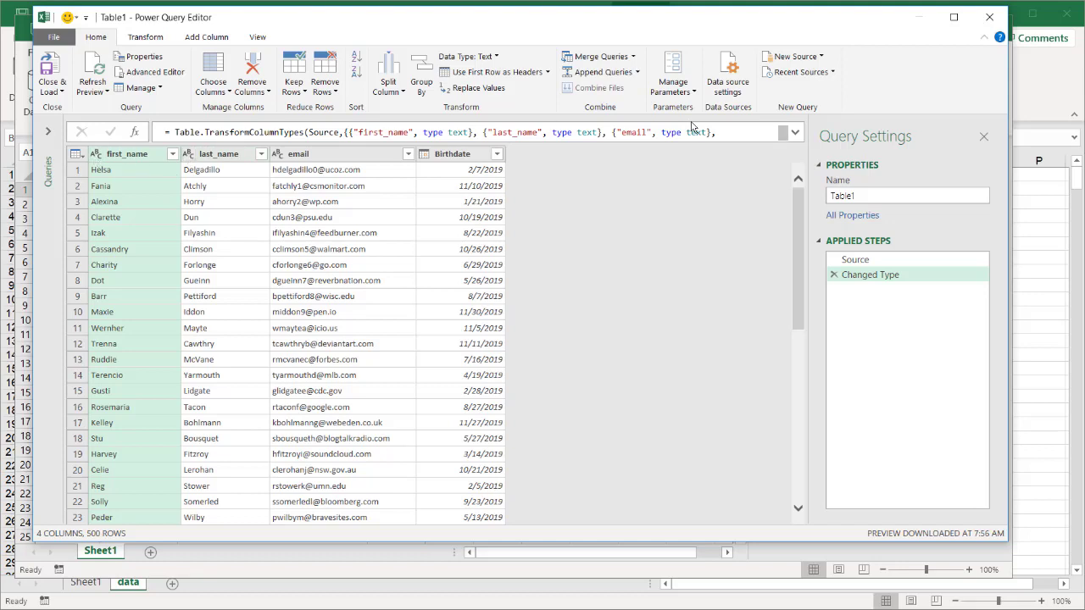
{"action": "left_click", "coordinate": [794, 132]}
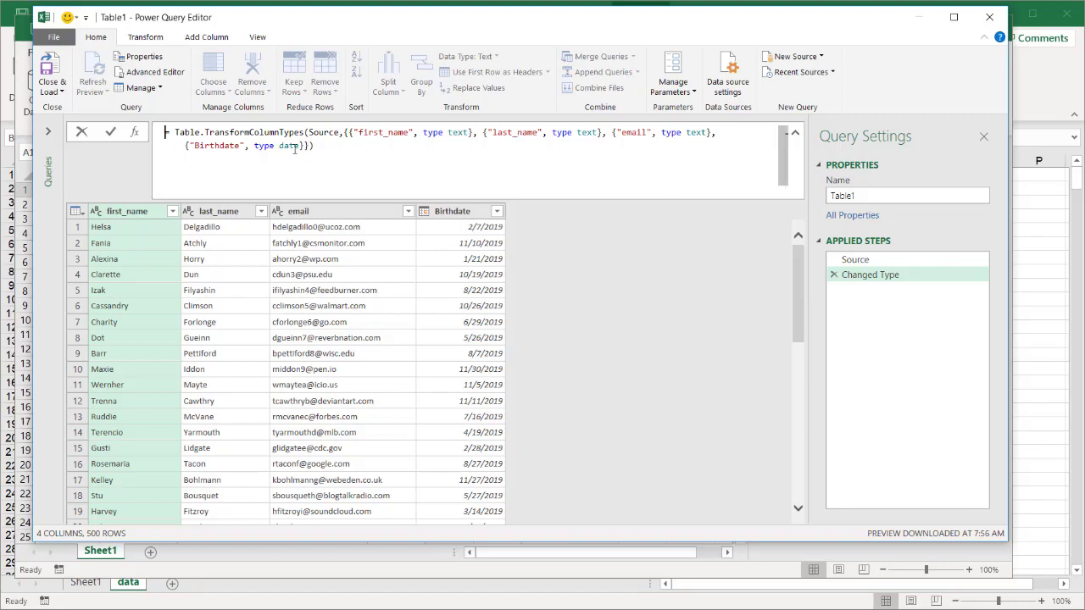
Apply a Between date filter on Birthdate from 1/1/2019 to 1/10/2019.
{"action": "left_click", "coordinate": [795, 133]}
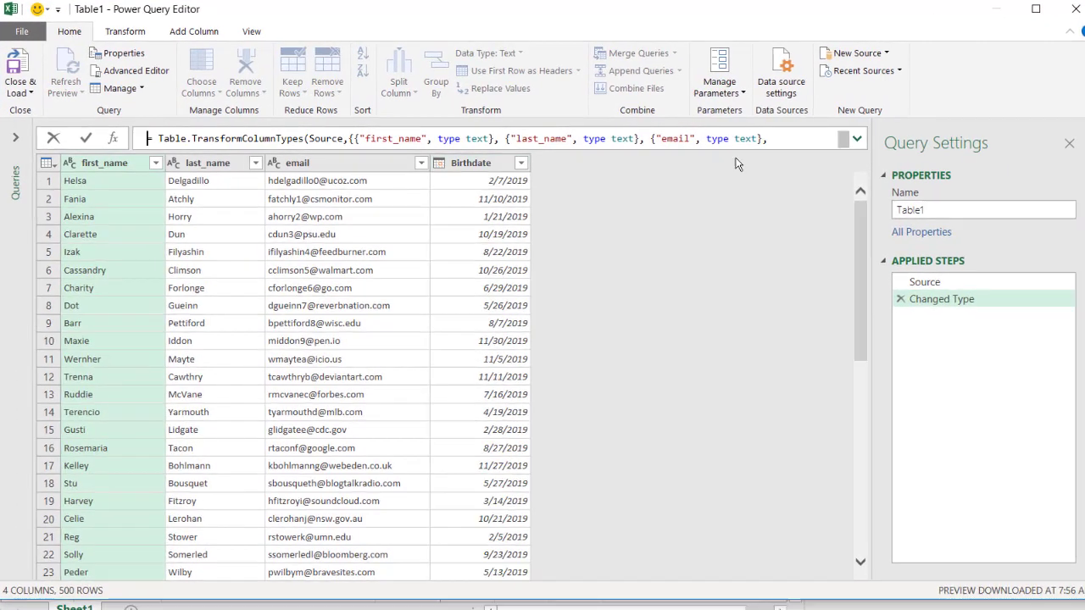
{"action": "left_click", "coordinate": [452, 211]}
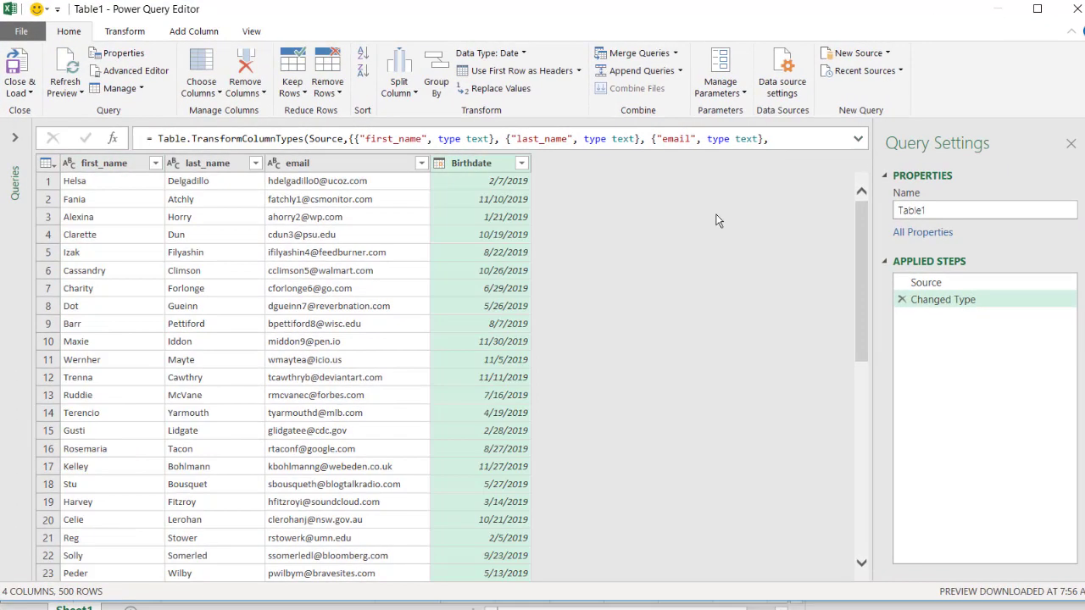
{"action": "left_click", "coordinate": [521, 163]}
{"action": "mouse_move", "coordinate": [498, 284]}
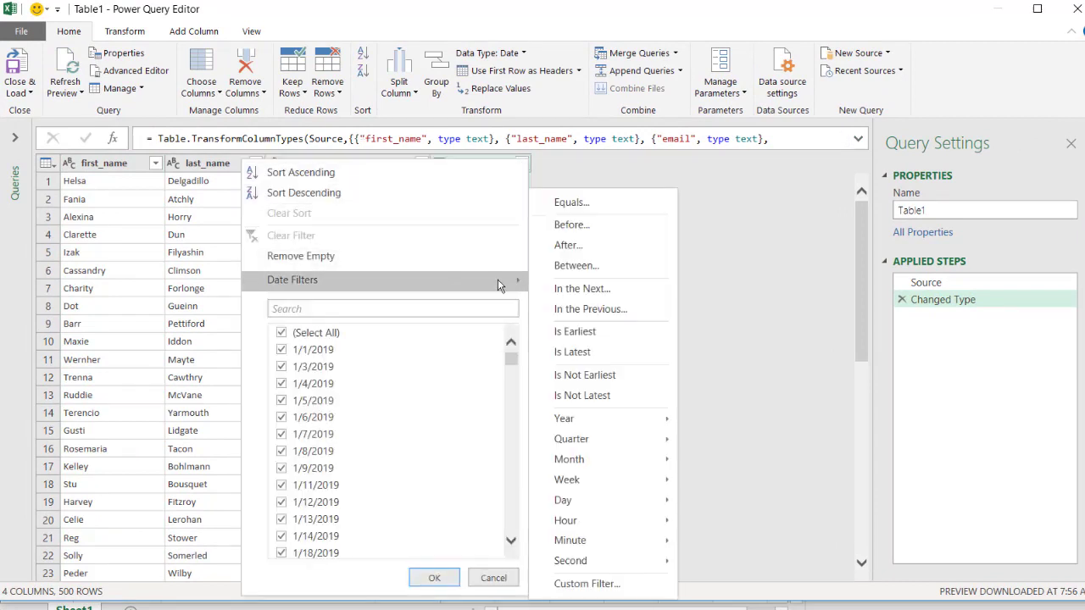
{"action": "left_click", "coordinate": [562, 265]}
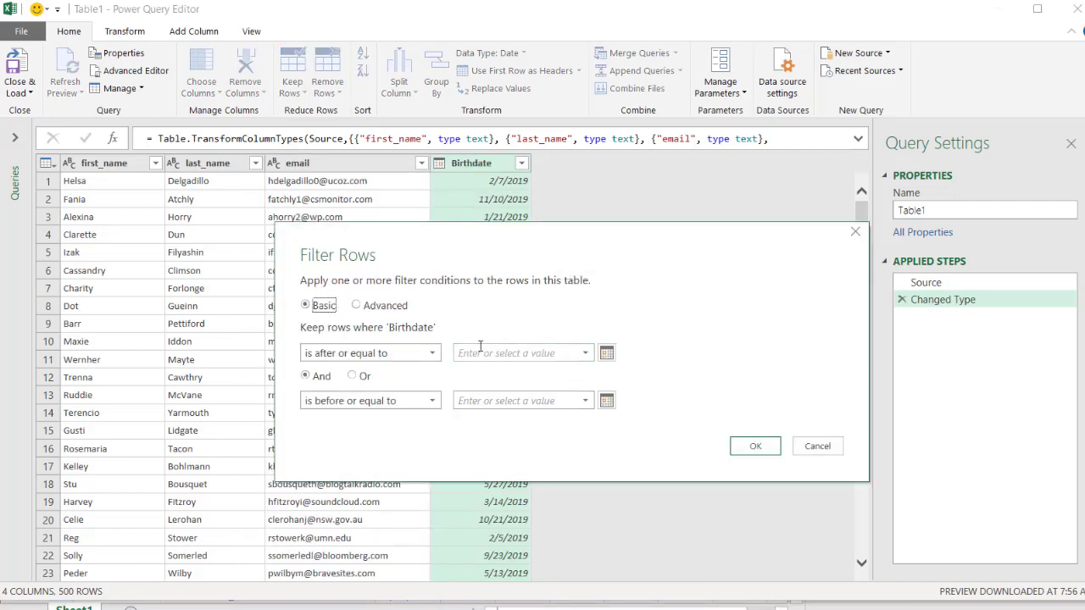
{"action": "left_click", "coordinate": [492, 350]}
{"action": "type", "text": "1/1/"}
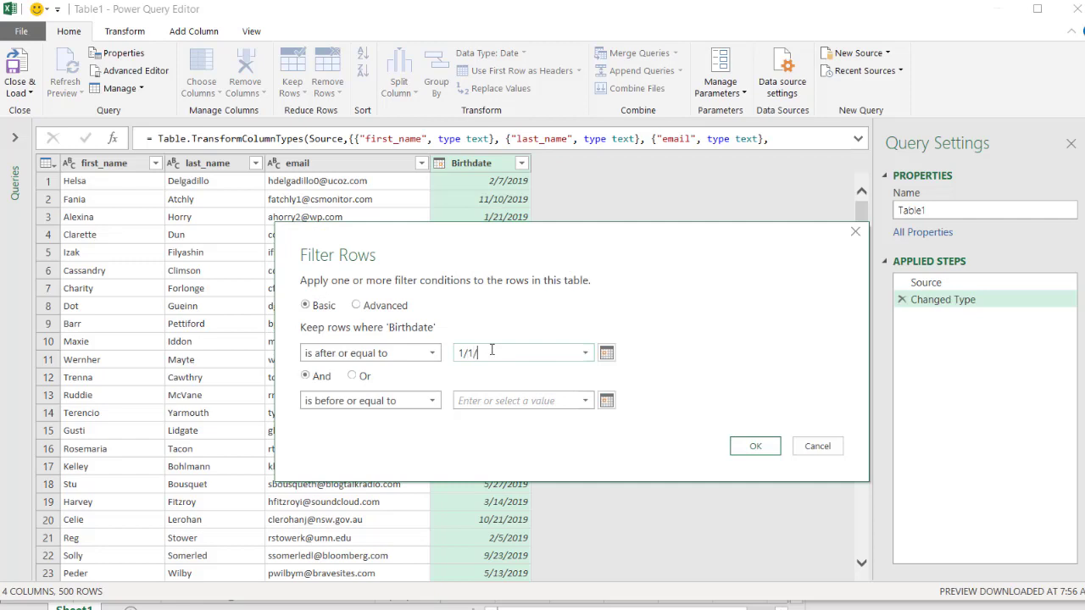
{"action": "type", "text": "2019"}
{"action": "left_click", "coordinate": [507, 404]}
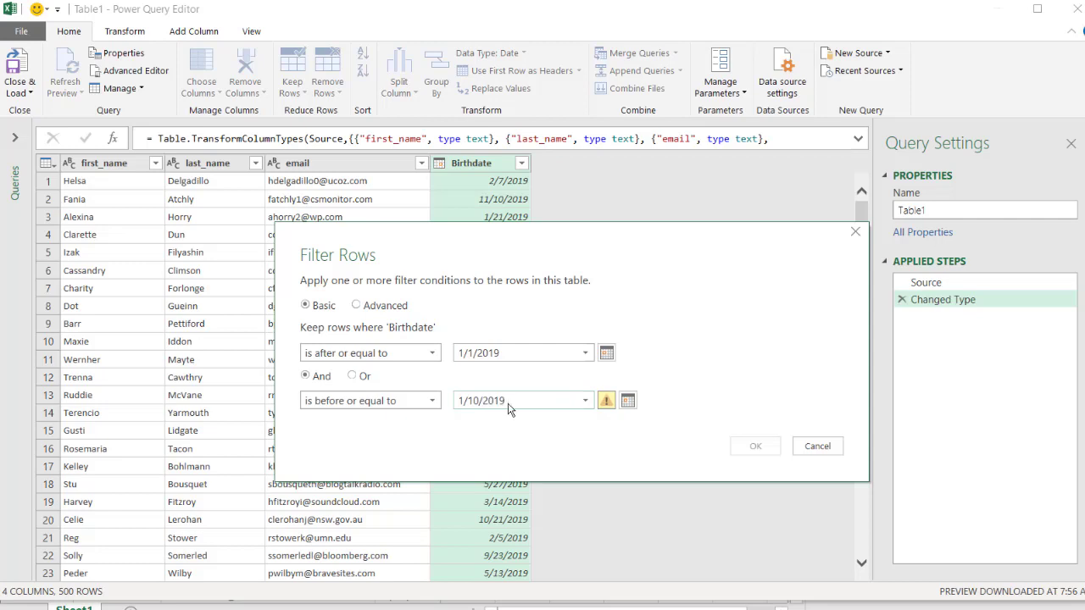
{"action": "left_click", "coordinate": [754, 446]}
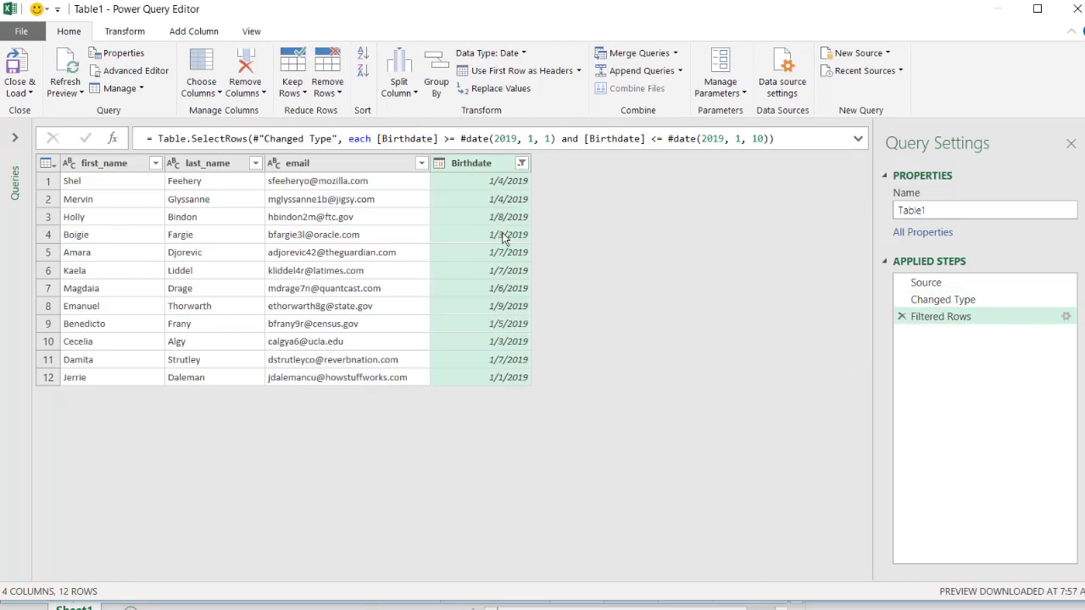
In the Advanced Editor, insert the line (start as date, end as date)=> above let.
{"action": "left_click", "coordinate": [146, 75]}
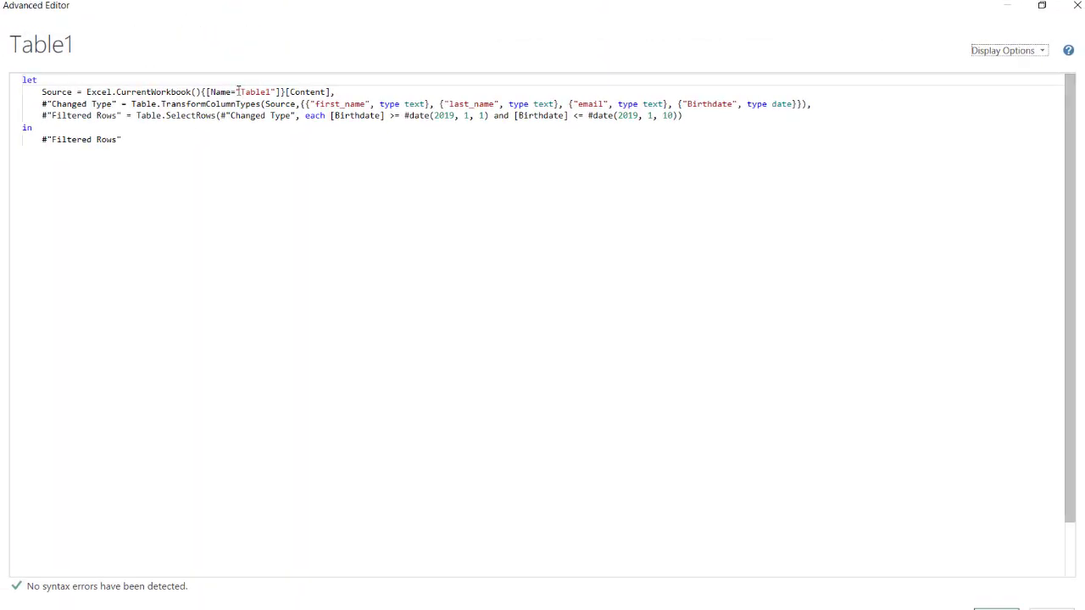
{"action": "left_click", "coordinate": [23, 80]}
{"action": "key", "text": "Return"}
{"action": "key", "text": "Return"}
{"action": "key", "text": "Return"}
{"action": "key", "text": "Up"}
{"action": "key", "text": "Up"}
{"action": "key", "text": "Up"}
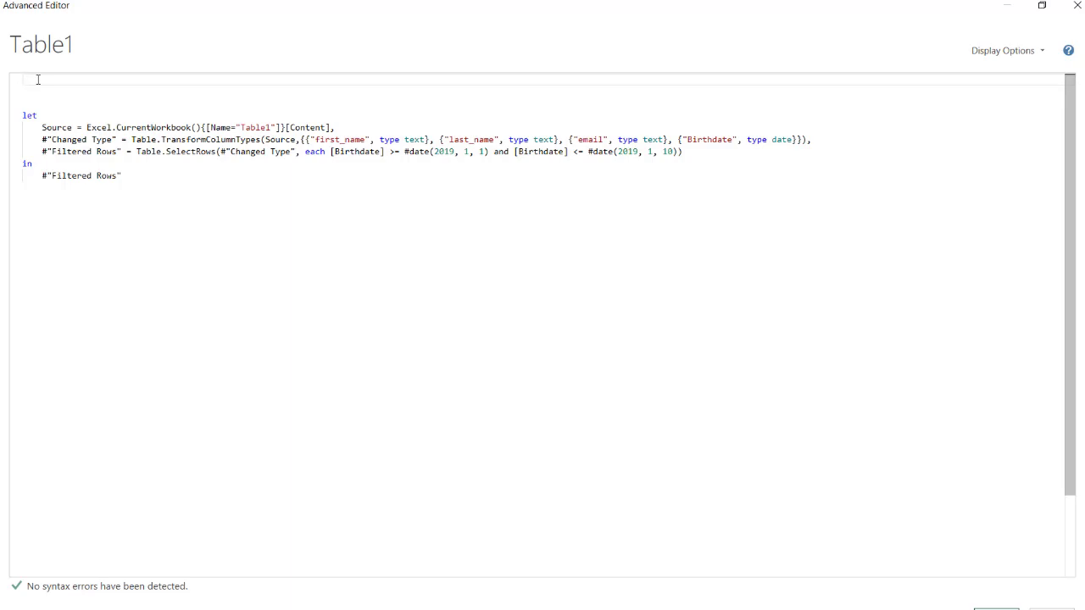
{"action": "type", "text": "(st"}
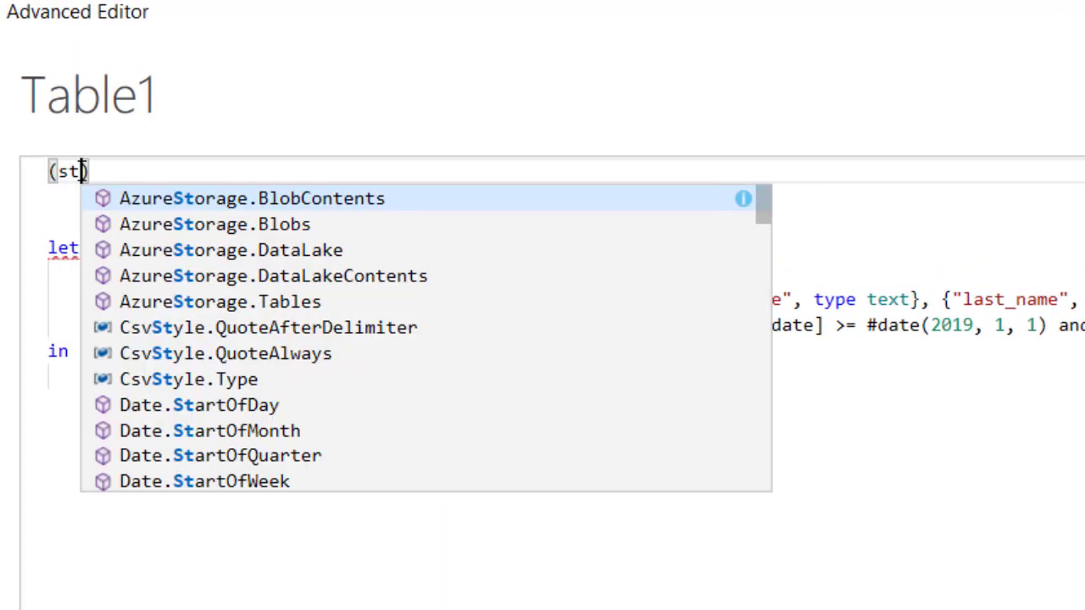
{"action": "type", "text": "art "}
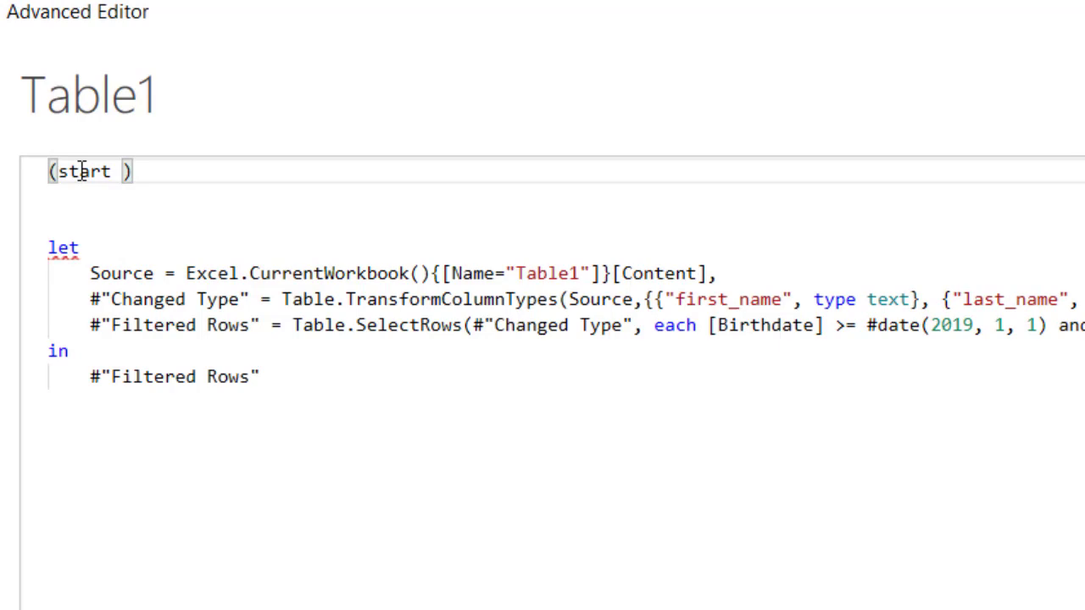
{"action": "type", "text": "as date, "}
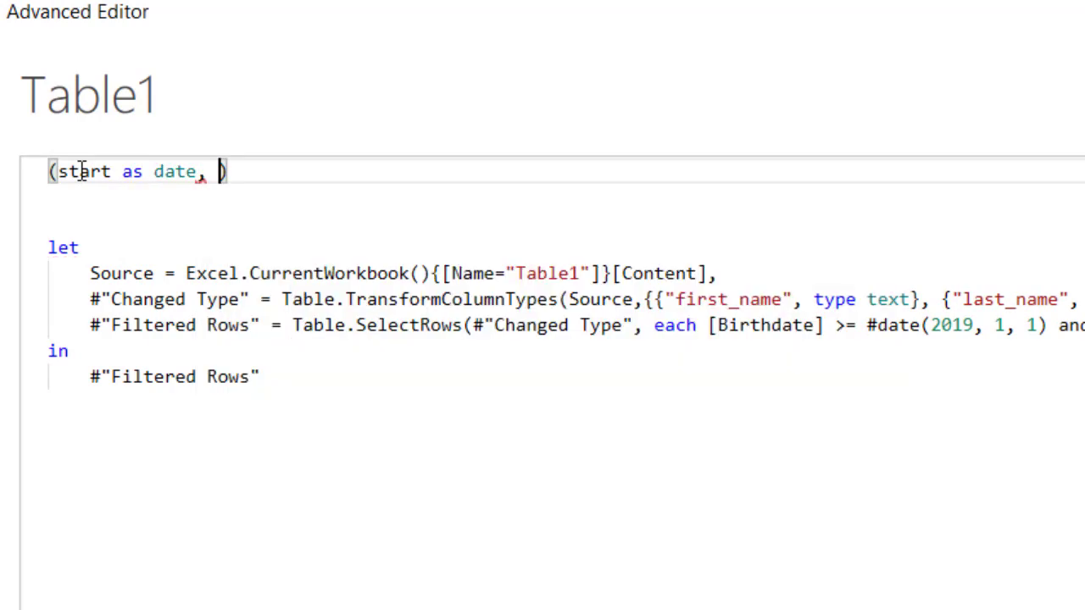
{"action": "type", "text": "end "}
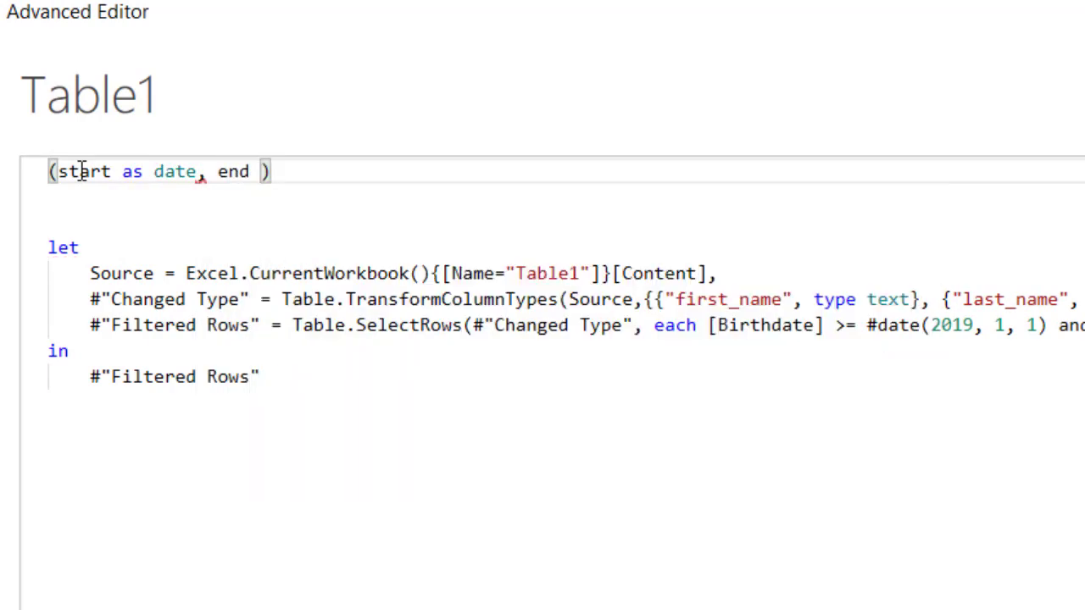
{"action": "type", "text": "as date"}
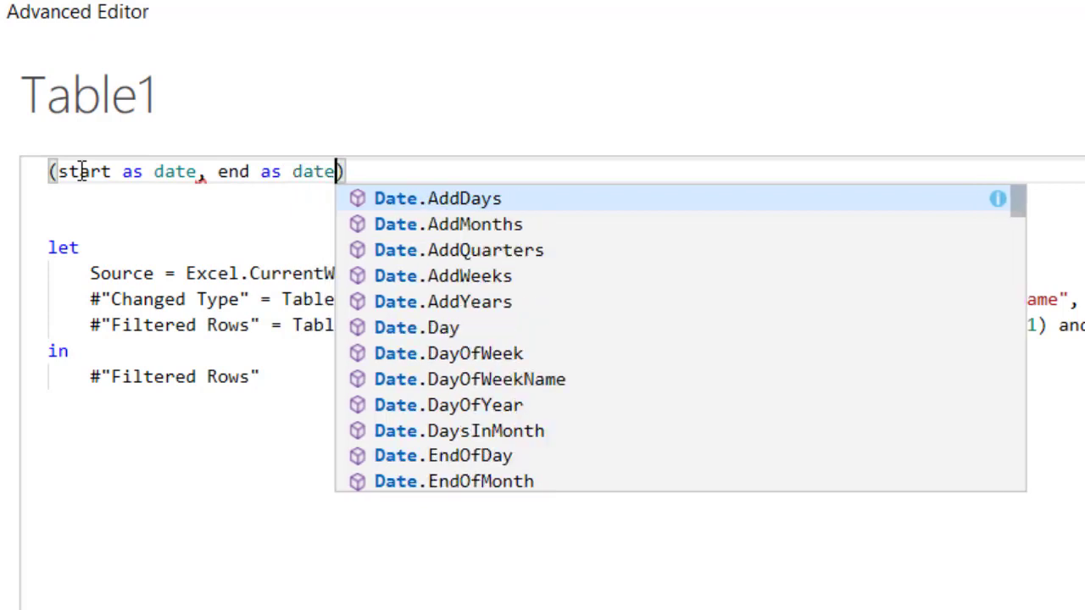
{"action": "left_click", "coordinate": [371, 173]}
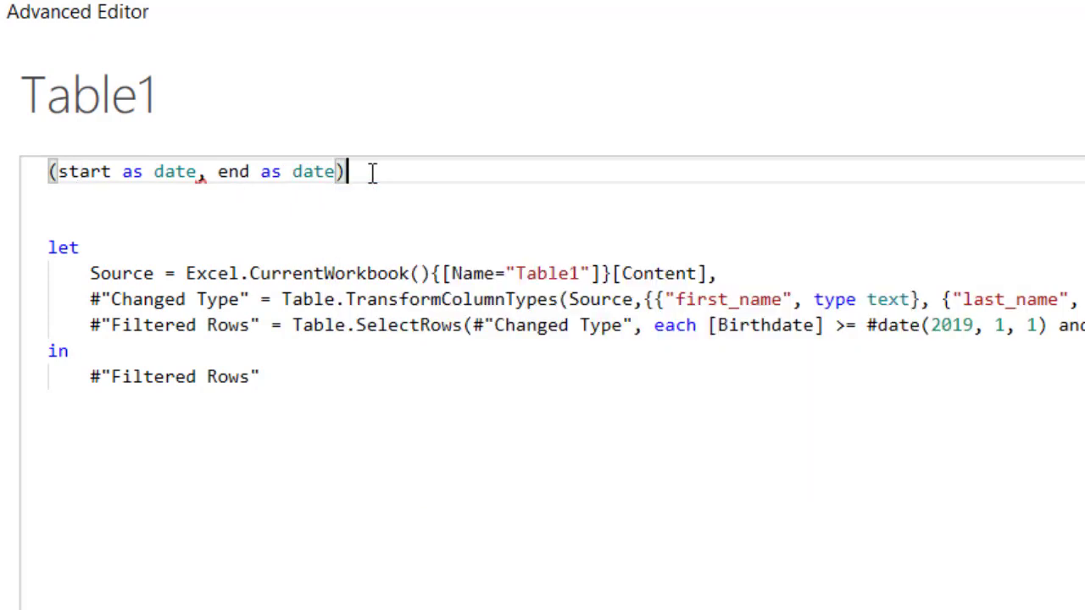
{"action": "type", "text": "="}
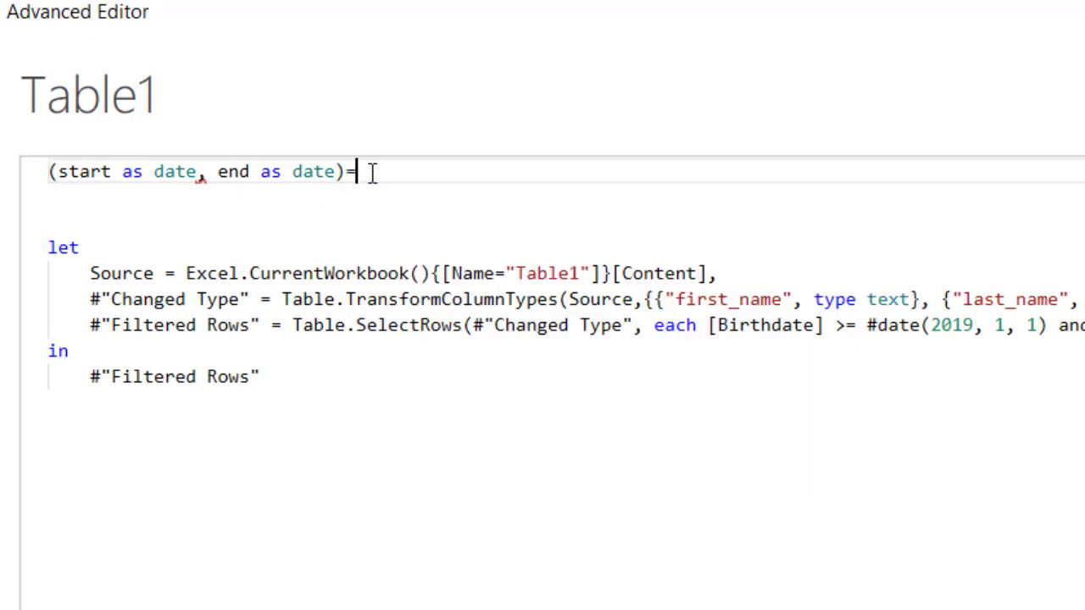
{"action": "type", "text": ">"}
{"action": "left_click", "coordinate": [951, 325]}
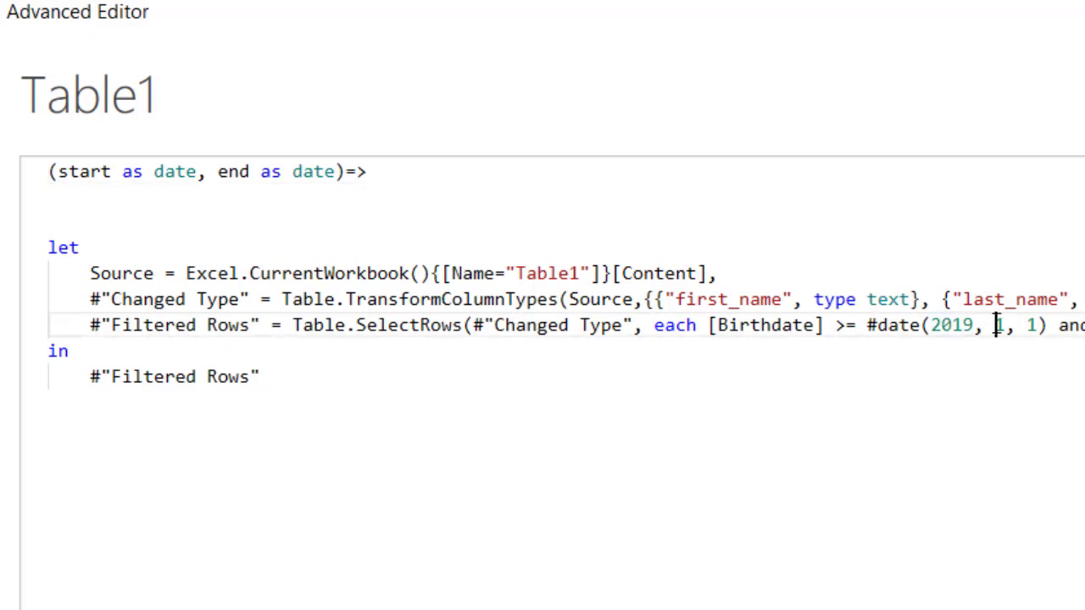
{"action": "left_click", "coordinate": [1028, 325]}
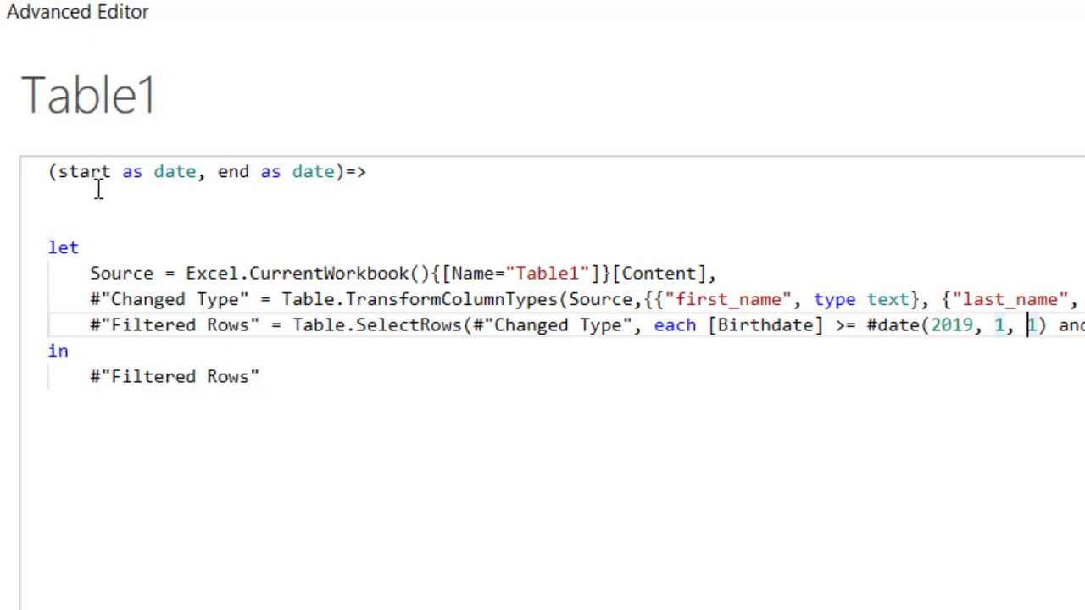
Replace the lower bound's year and month with Date.Year(start) and Date.Month(start).
{"action": "double_click", "coordinate": [952, 324]}
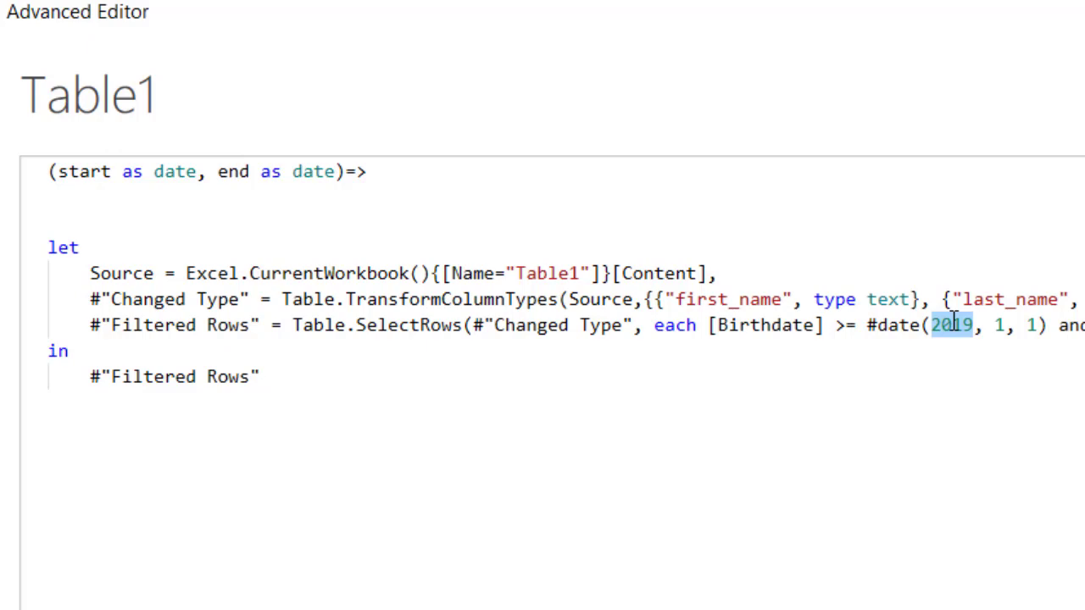
{"action": "type", "text": "date."}
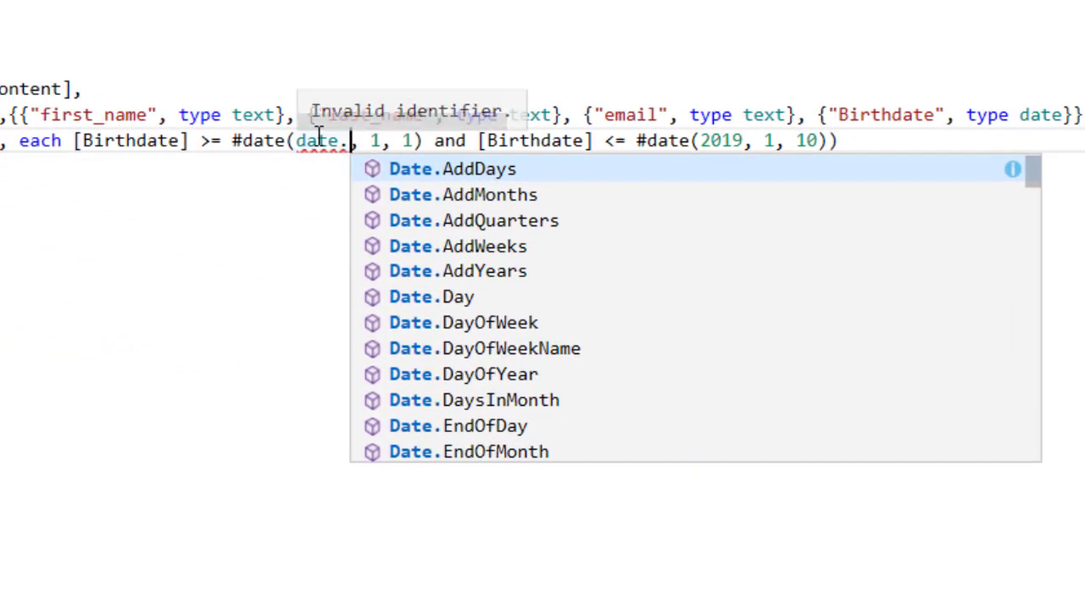
{"action": "type", "text": "y"}
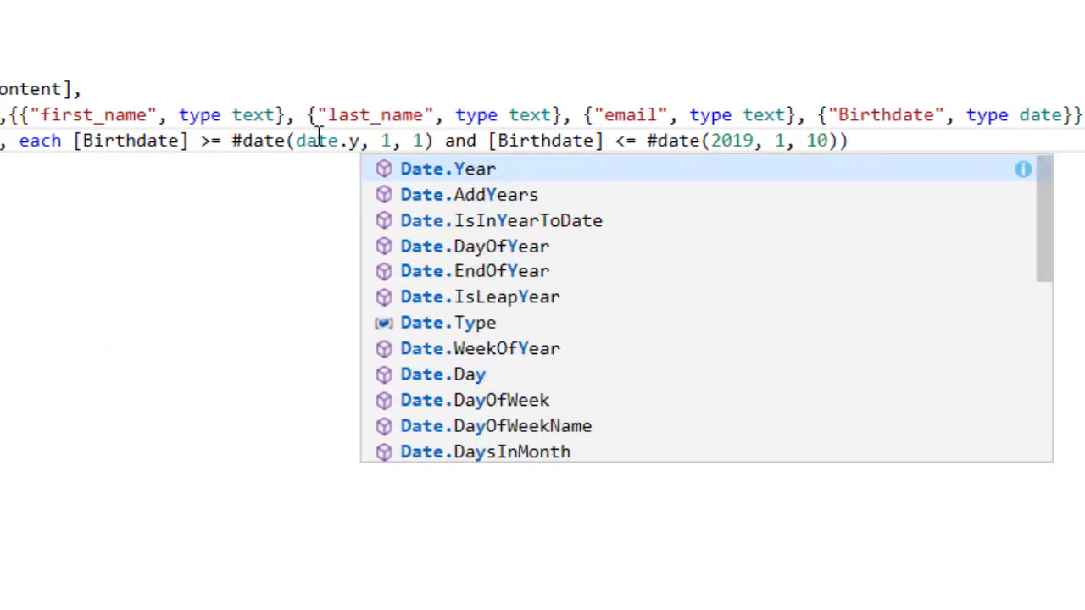
{"action": "left_click", "coordinate": [476, 180]}
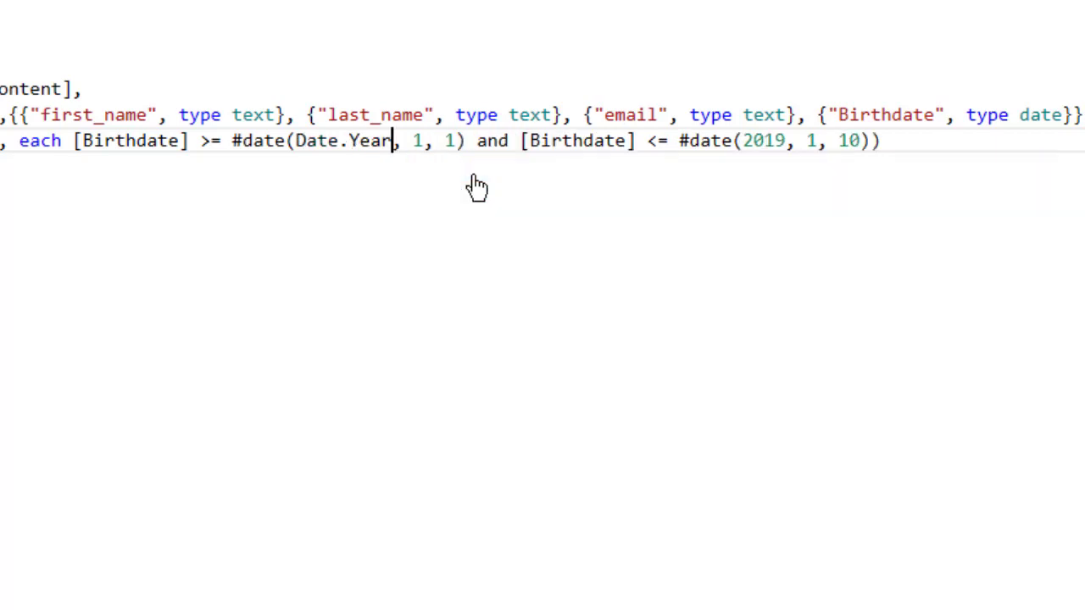
{"action": "type", "text": "("}
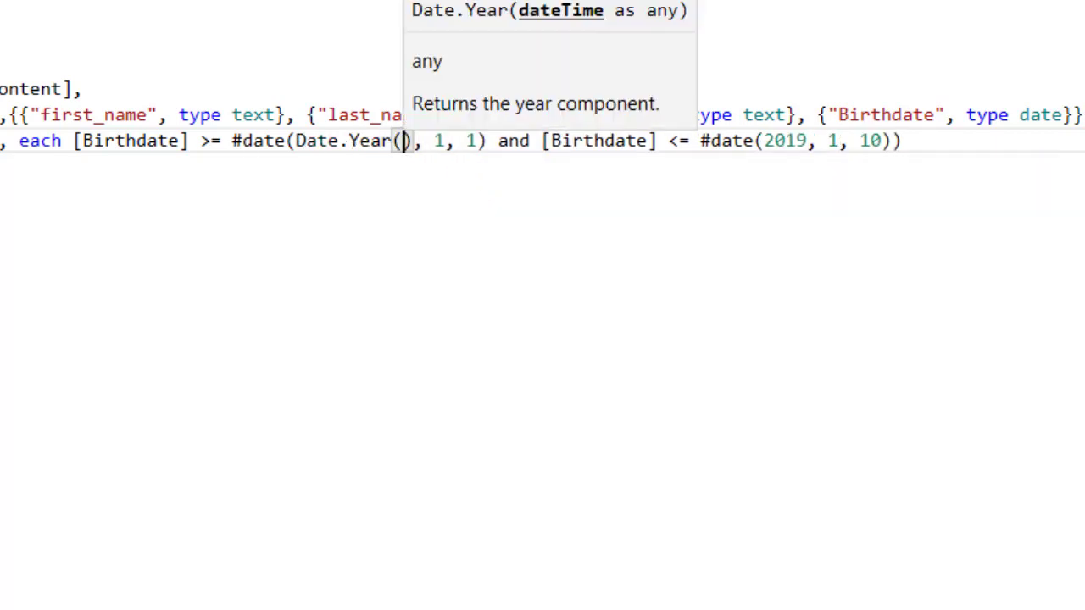
{"action": "type", "text": "start"}
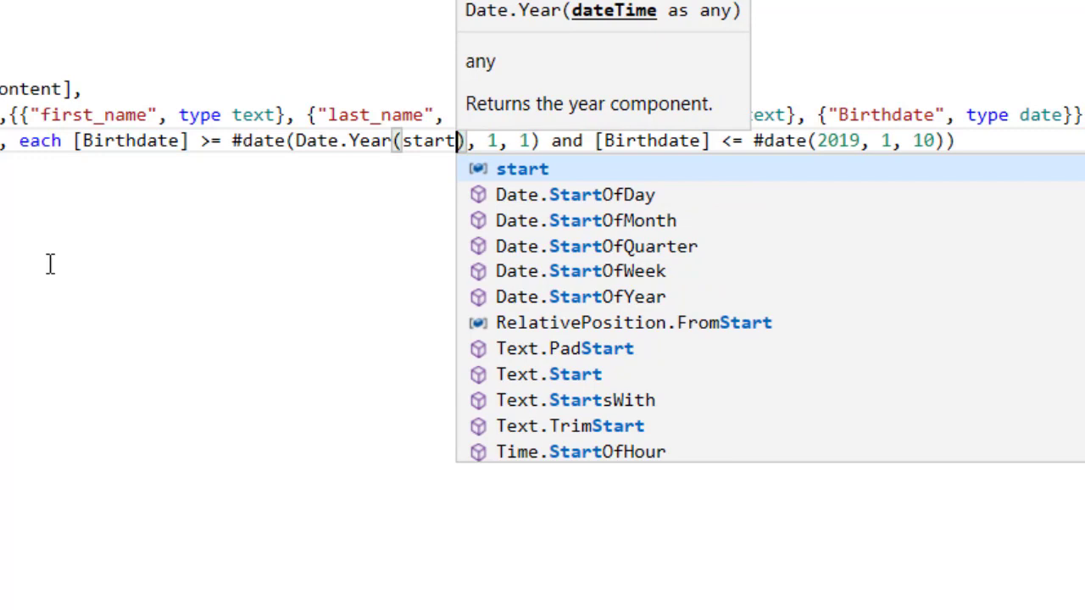
{"action": "left_click", "coordinate": [491, 142]}
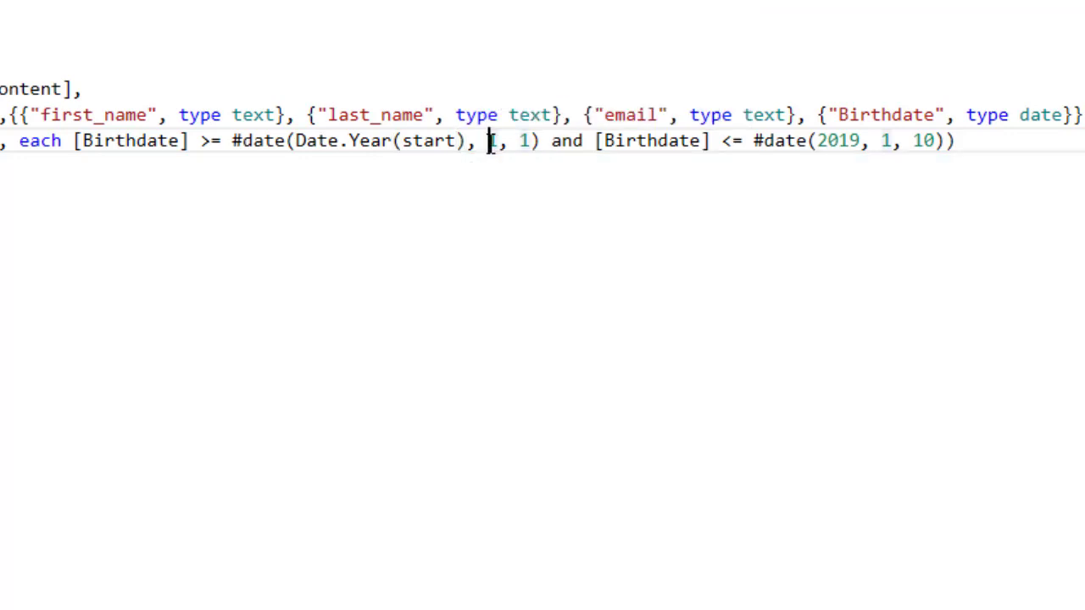
{"action": "key", "text": "Delete"}
{"action": "type", "text": "Date."}
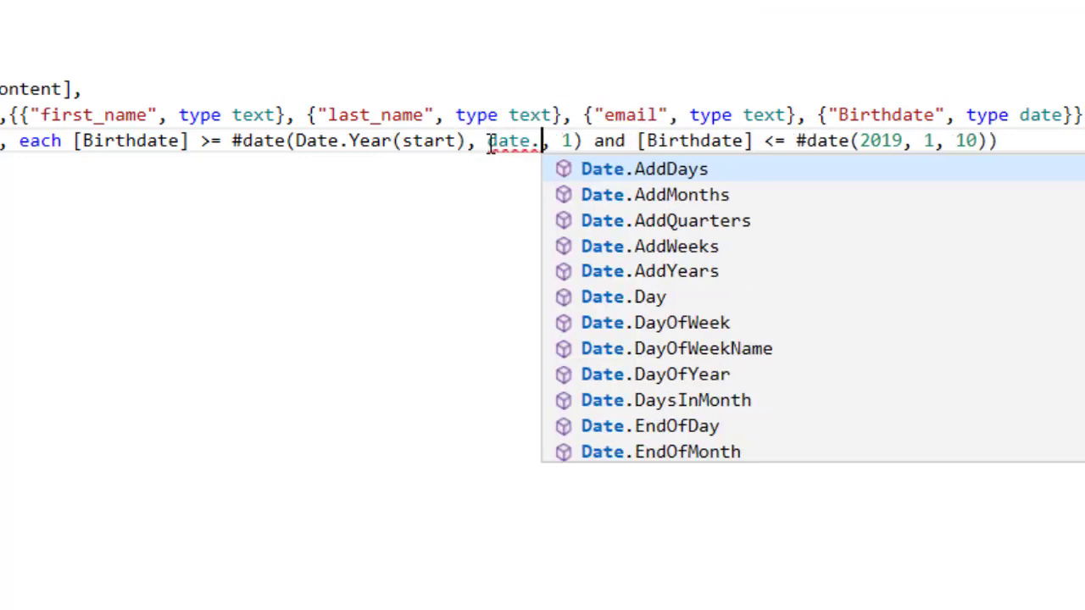
{"action": "type", "text": "mon"}
{"action": "key", "text": "Tab"}
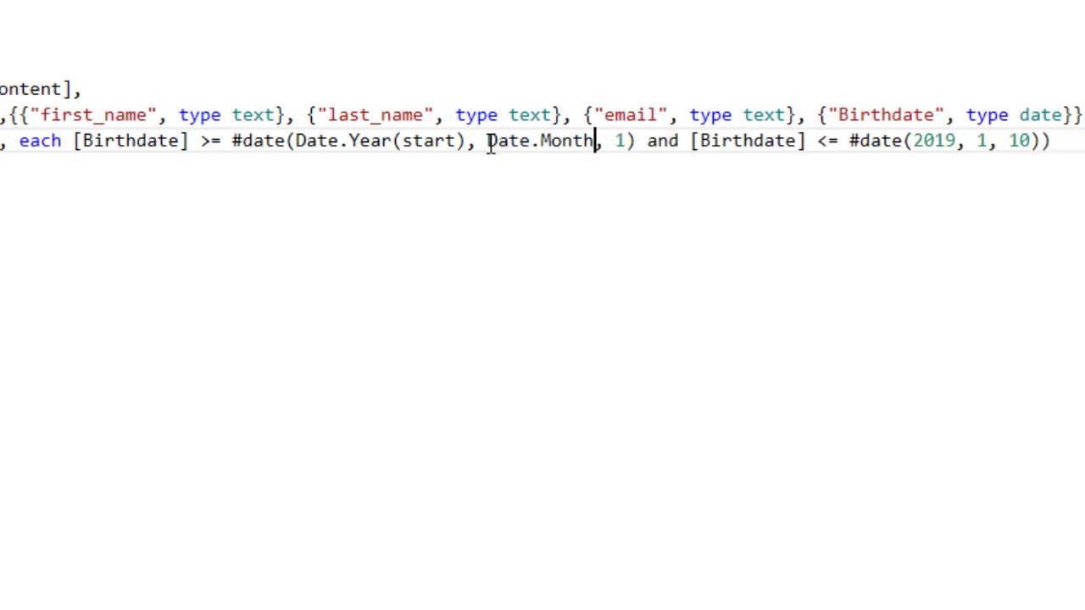
{"action": "type", "text": "(e"}
{"action": "key", "text": "BackSpace"}
{"action": "type", "text": "sat"}
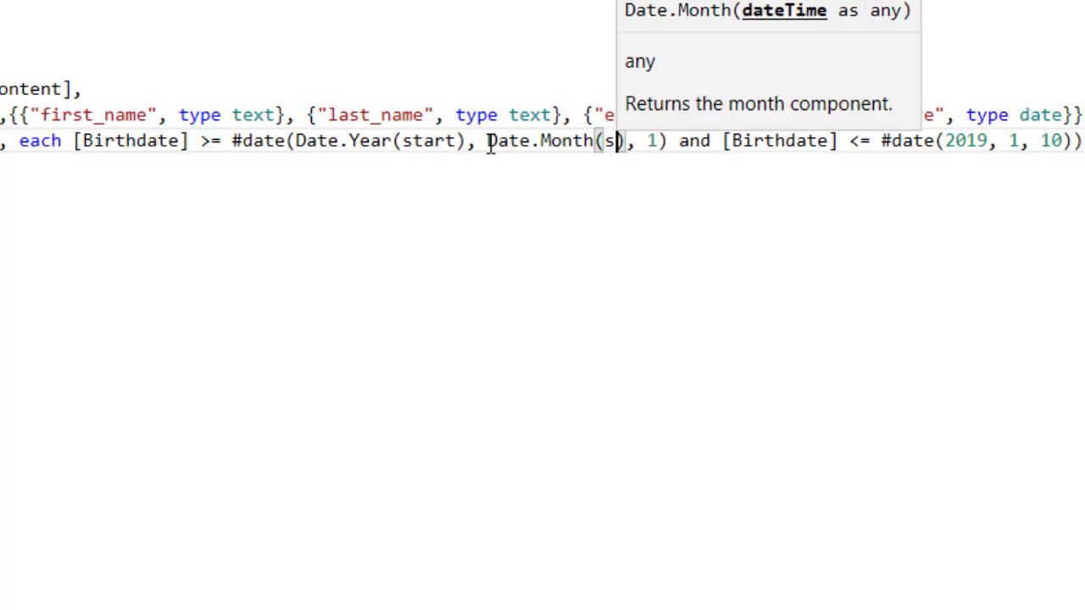
{"action": "key", "text": "BackSpace"}
{"action": "key", "text": "BackSpace"}
{"action": "type", "text": "tart"}
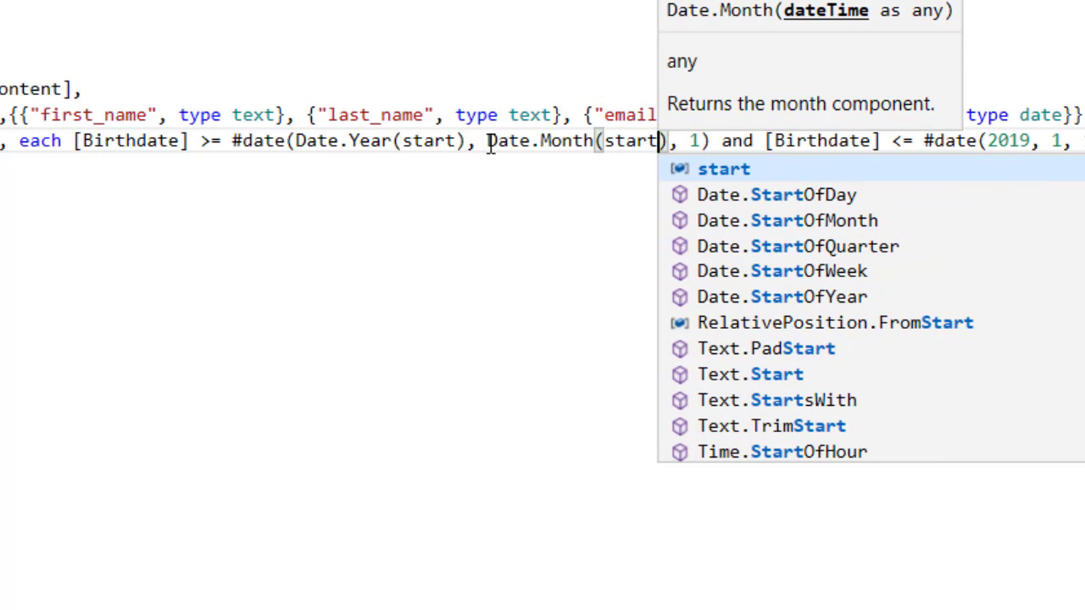
Replace the lower bound's day value with Date.Day(start).
{"action": "left_click", "coordinate": [693, 140]}
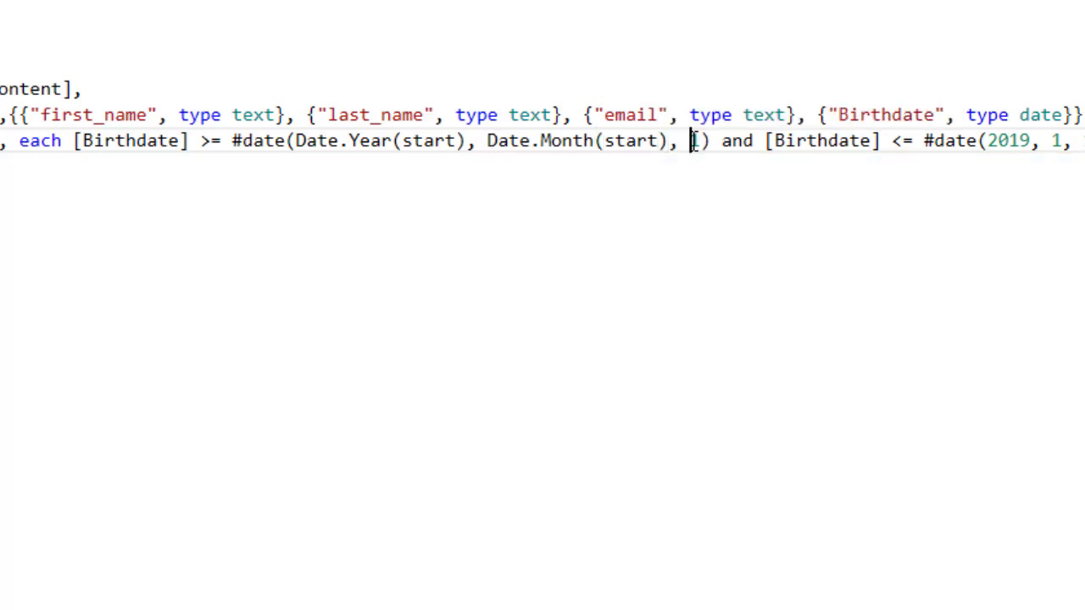
{"action": "key", "text": "Delete"}
{"action": "type", "text": "date."}
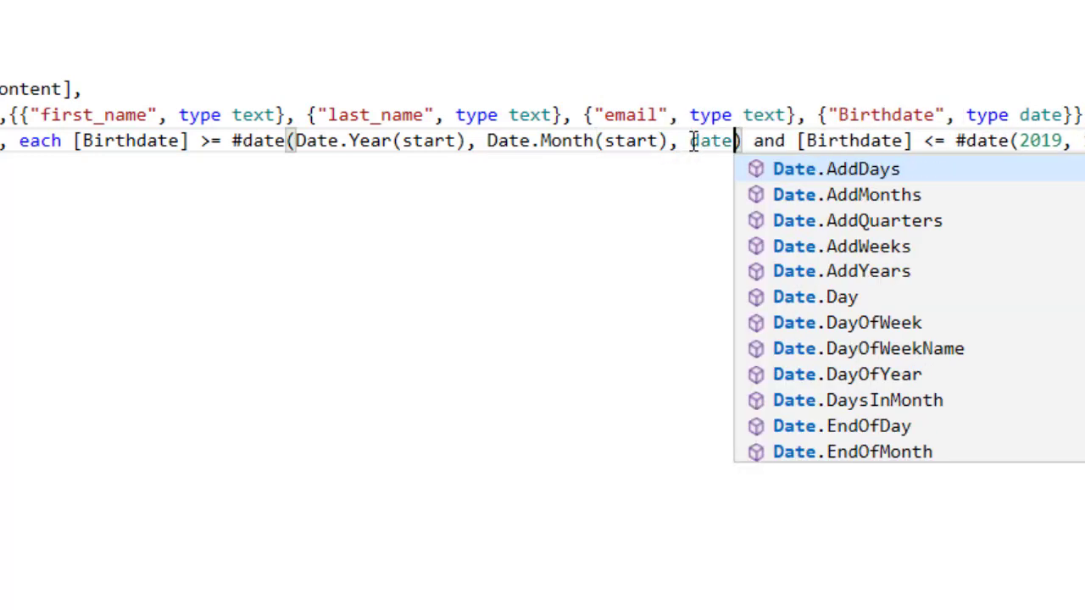
{"action": "type", "text": "day"}
{"action": "key", "text": "Tab"}
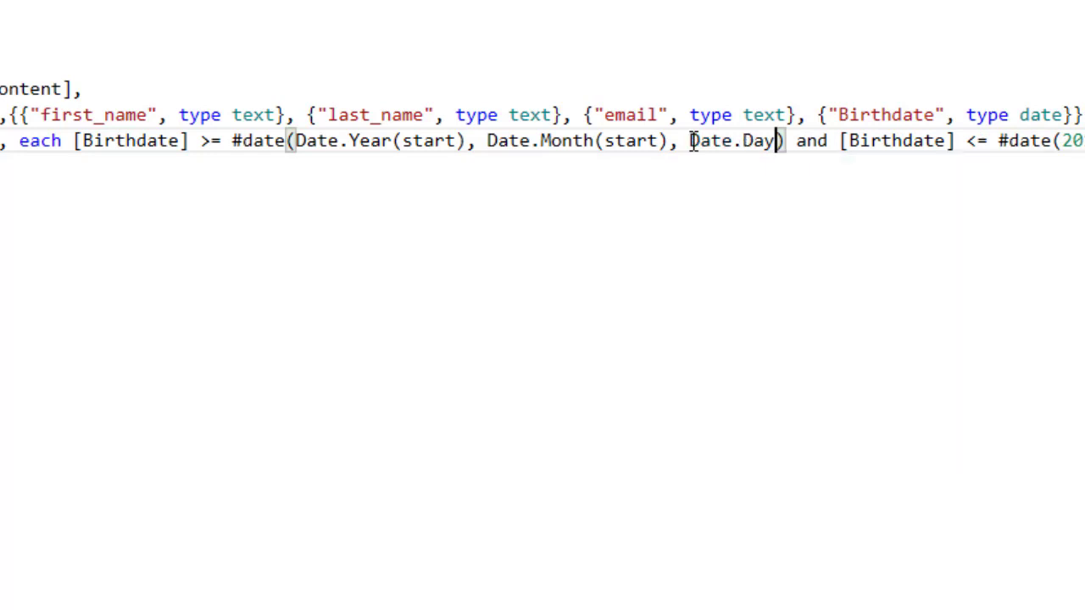
{"action": "type", "text": "(start), Date.Day(start)) and [Birthdate] <= #date(2019, 1, 10))"}
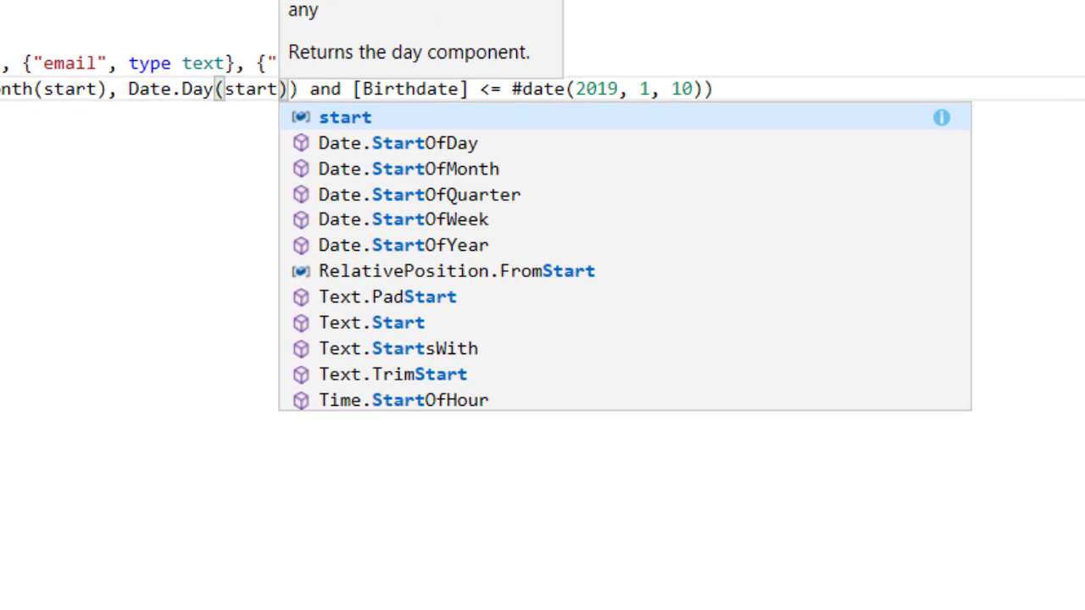
Replace the upper bound's year and month with Date.Year(end) and Date.Month(end).
{"action": "double_click", "coordinate": [601, 90]}
{"action": "type", "text": "date"}
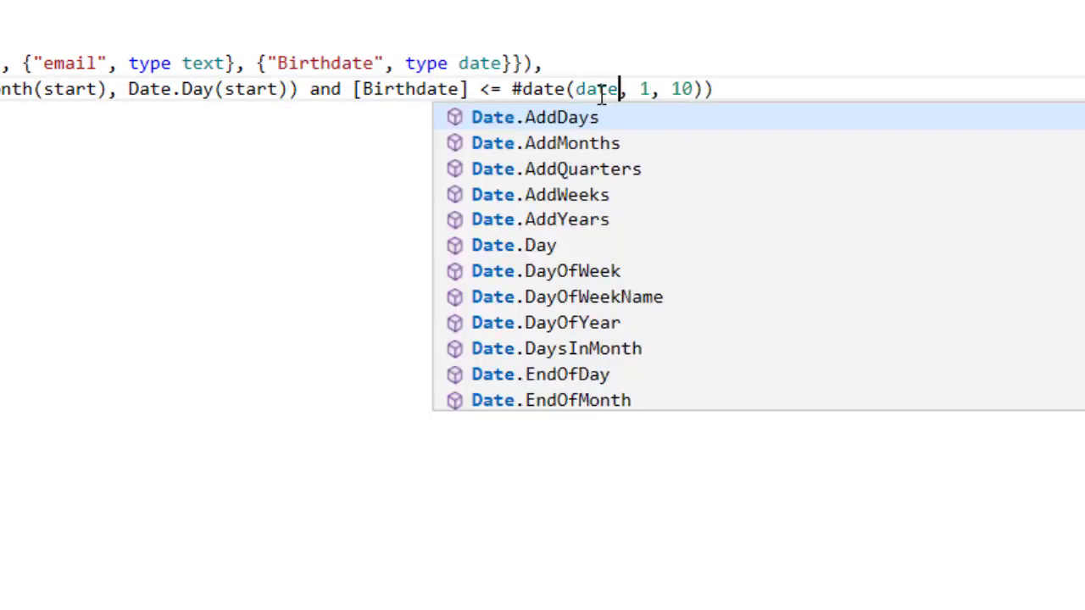
{"action": "type", "text": ".y"}
{"action": "key", "text": "Tab"}
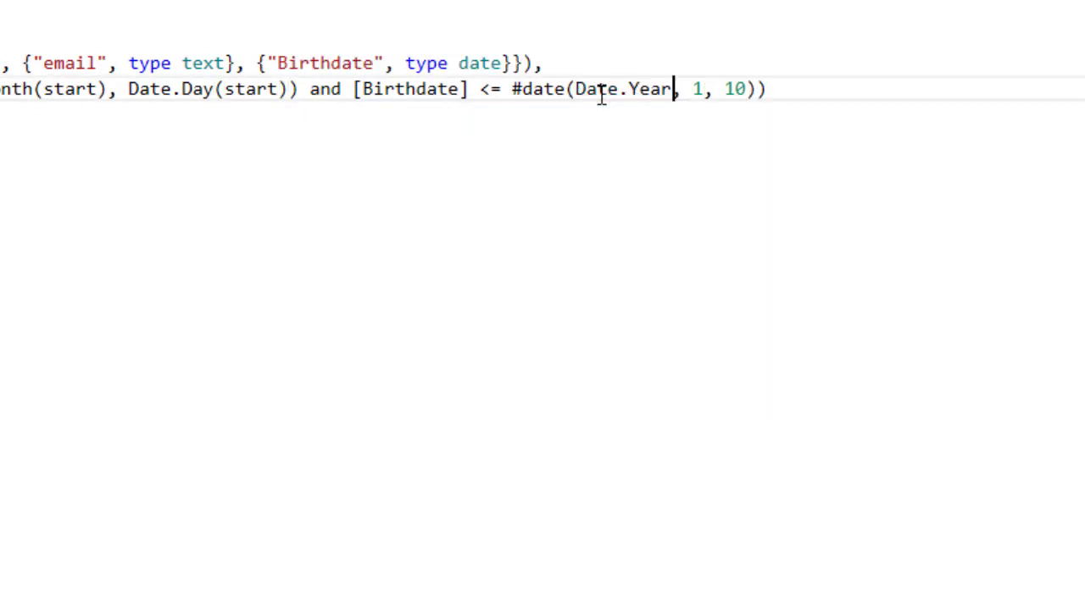
{"action": "type", "text": "("}
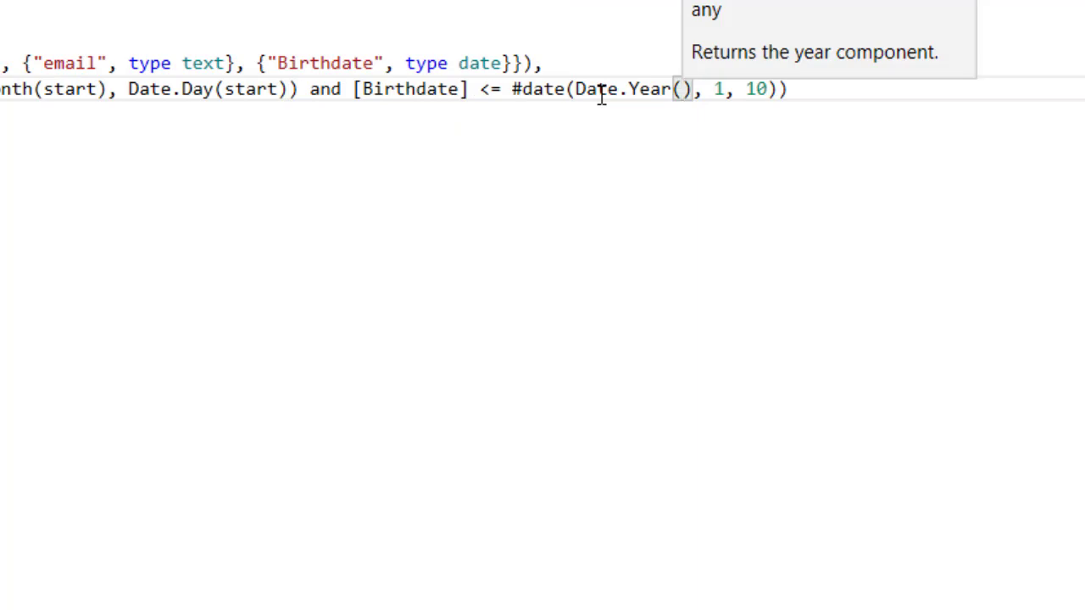
{"action": "type", "text": "end)"}
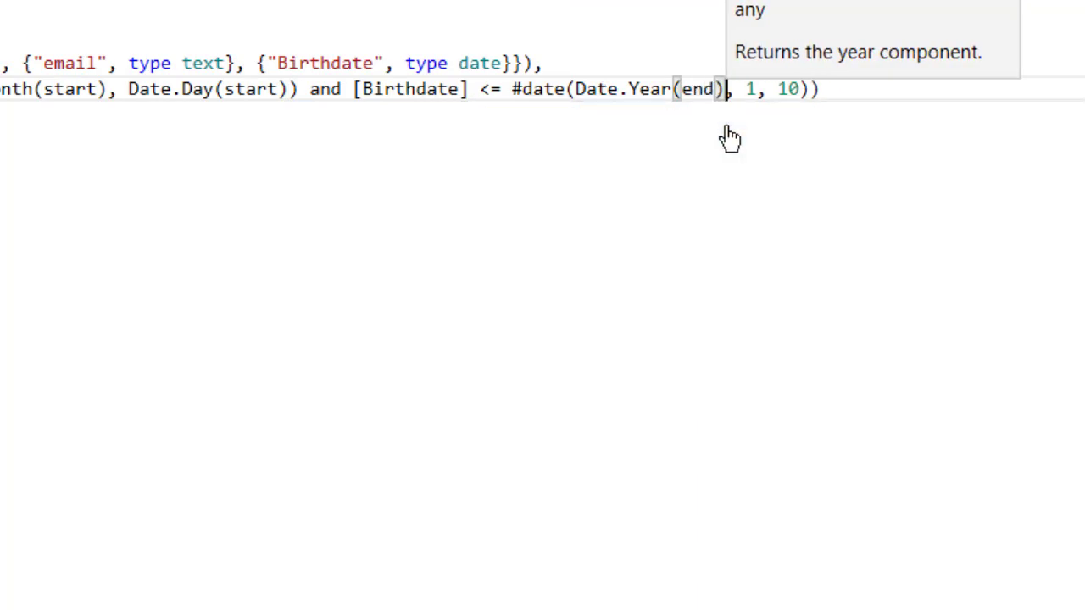
{"action": "key", "text": "Right"}
{"action": "key", "text": "Right"}
{"action": "key", "text": "Delete"}
{"action": "type", "text": "date.m"}
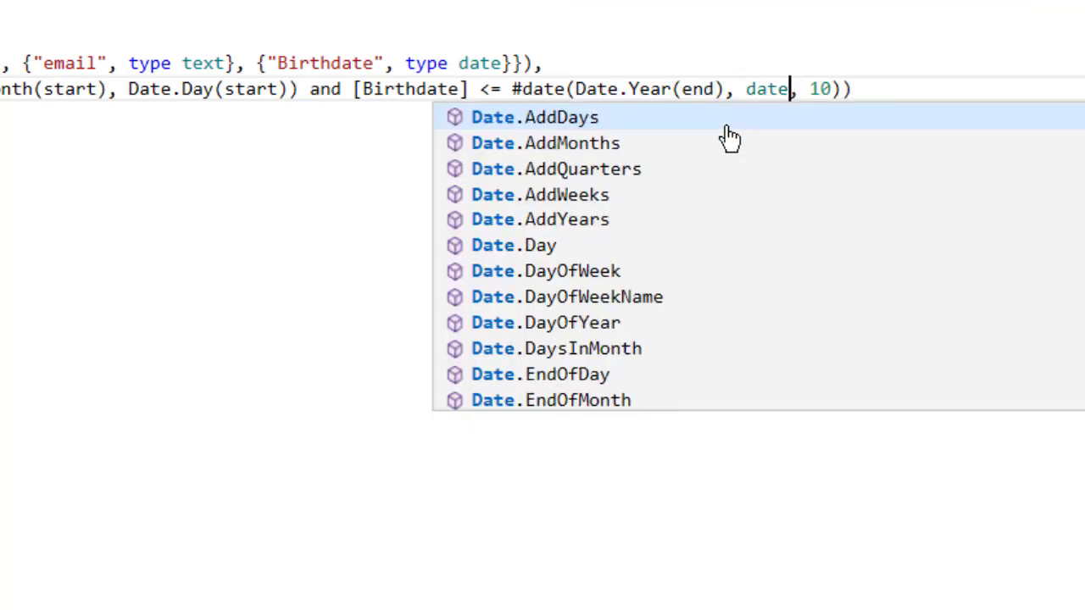
{"action": "key", "text": "Tab"}
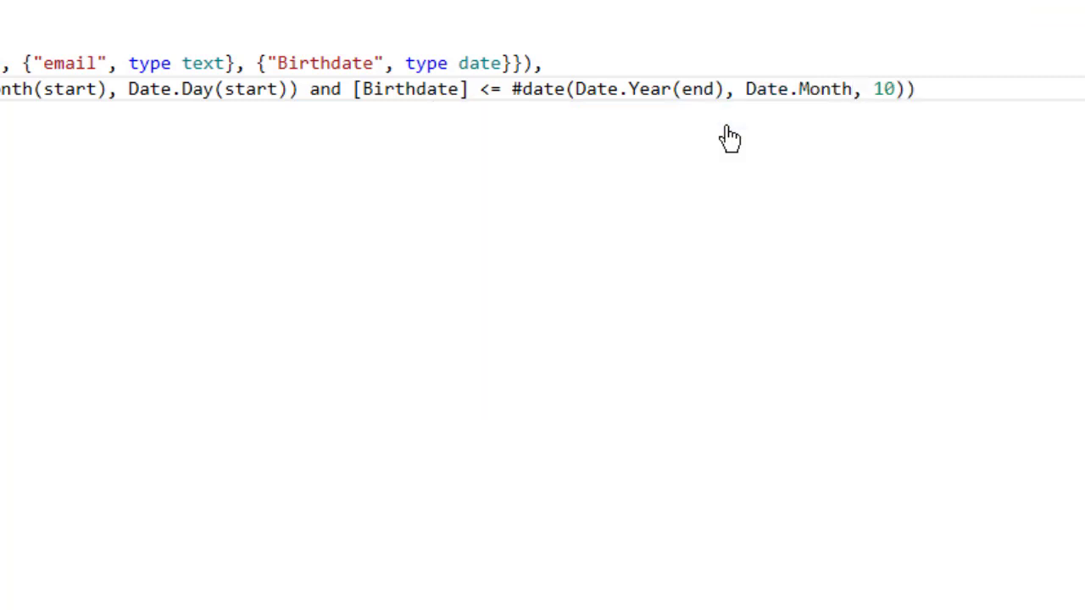
{"action": "type", "text": "("}
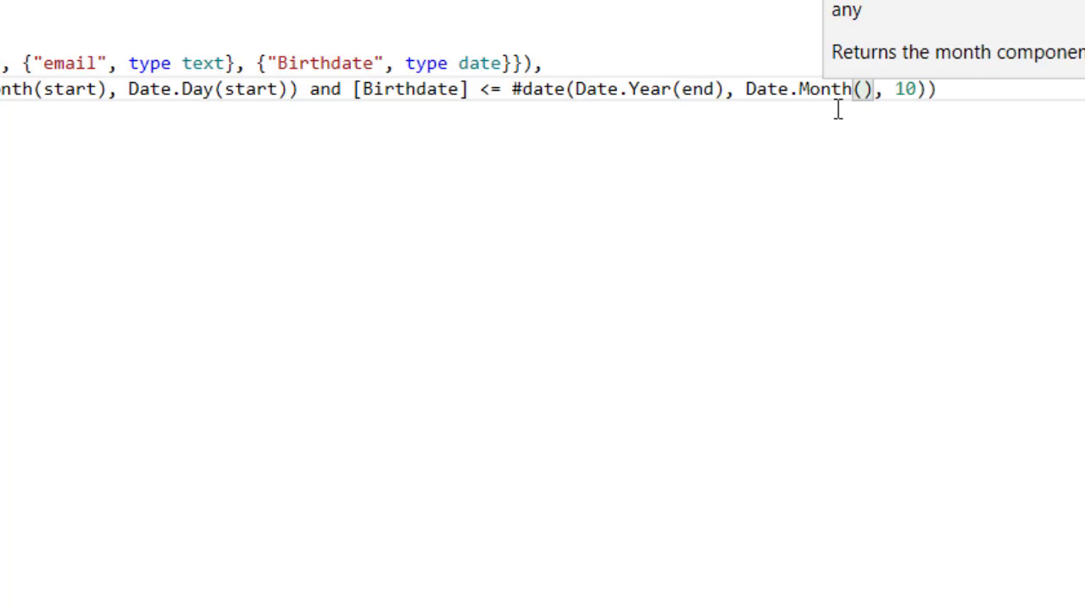
{"action": "type", "text": "end"}
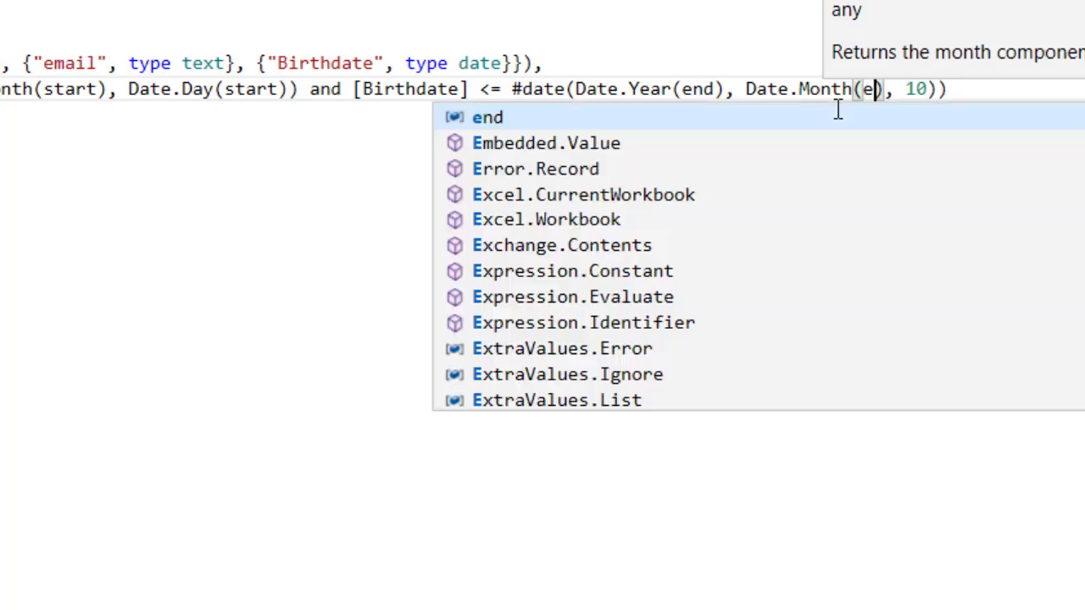
Replace the upper bound's day 10 with Date.Day(end).
{"action": "left_click", "coordinate": [932, 89]}
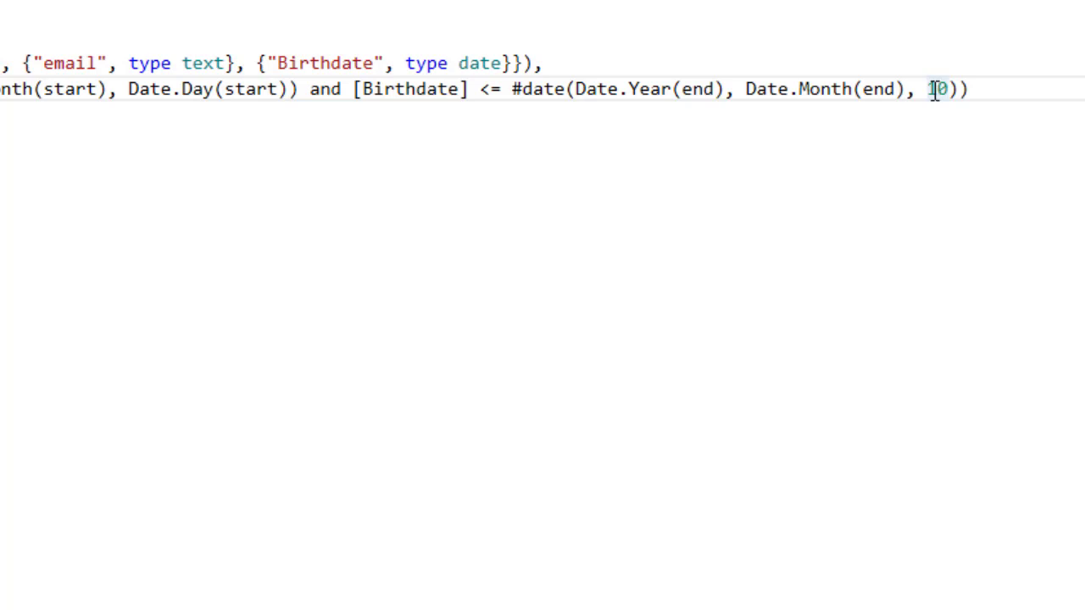
{"action": "double_click", "coordinate": [935, 89]}
{"action": "key", "text": "BackSpace"}
{"action": "type", "text": "date.day"}
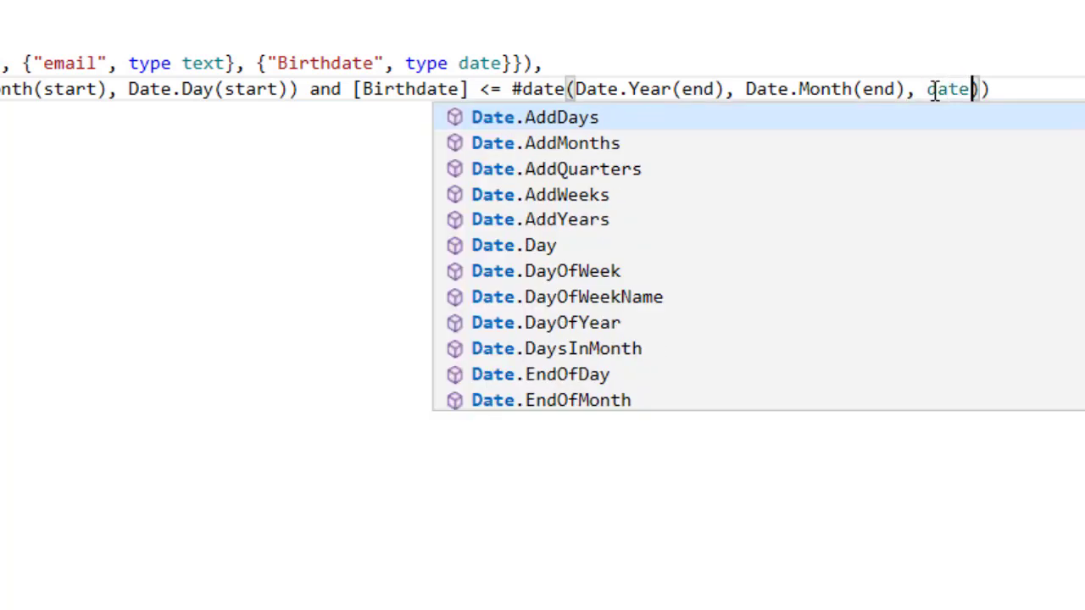
{"action": "key", "text": "Tab"}
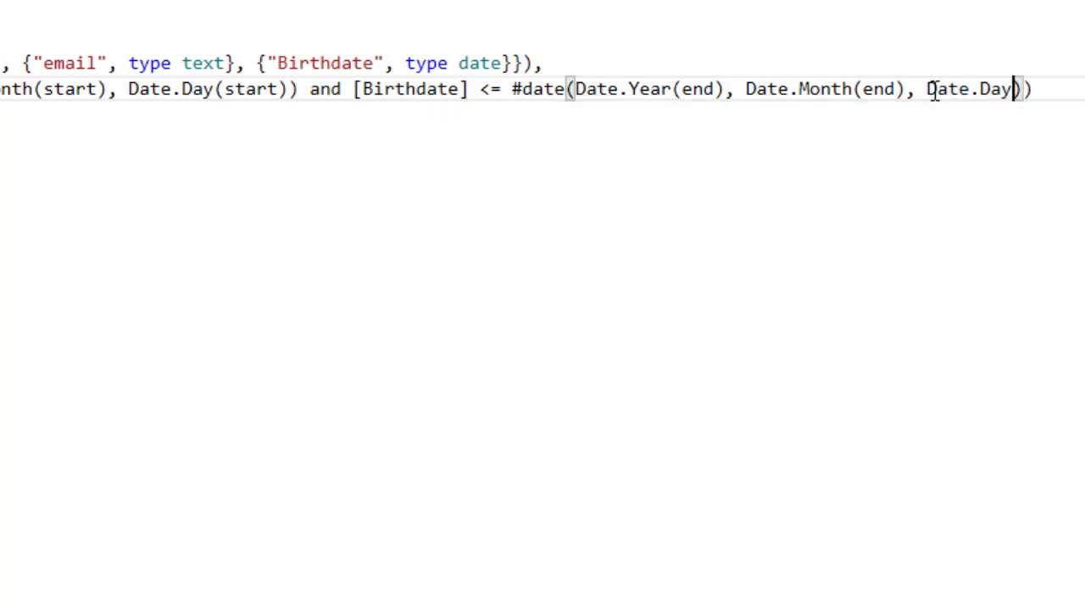
{"action": "type", "text": "("}
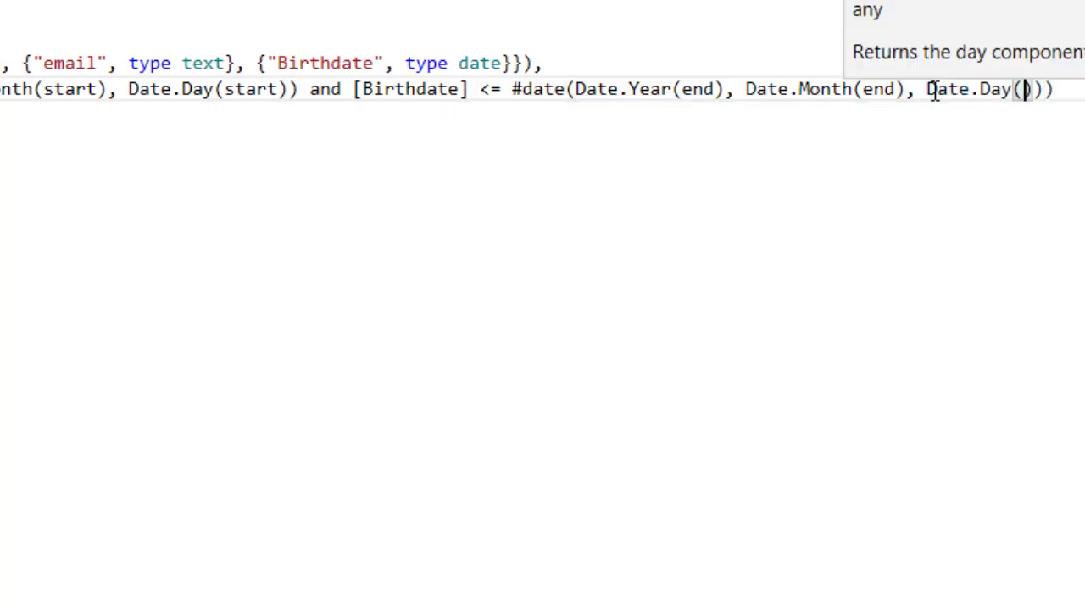
{"action": "type", "text": "end"}
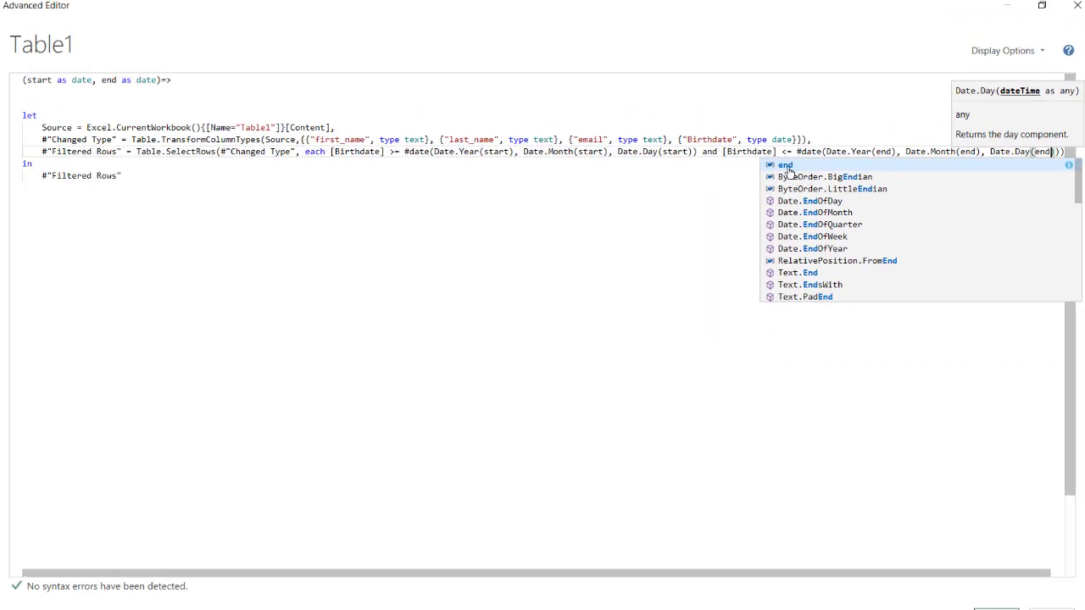
{"action": "key", "text": "Escape"}
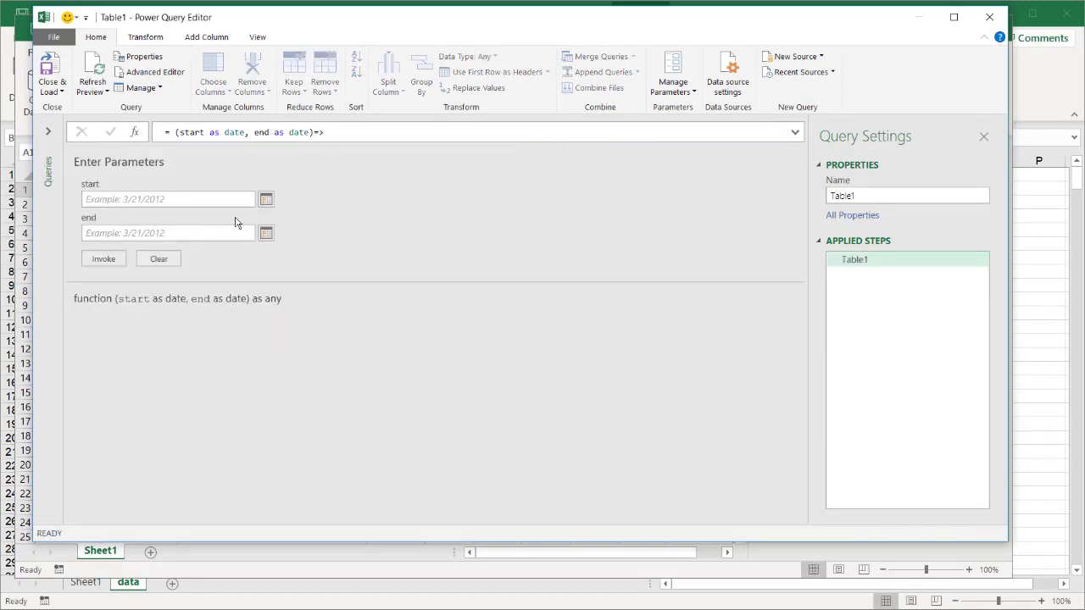
Invoke the function with start 1/1/19 and end 1/3/19.
{"action": "left_click", "coordinate": [210, 202]}
{"action": "left_click", "coordinate": [206, 235]}
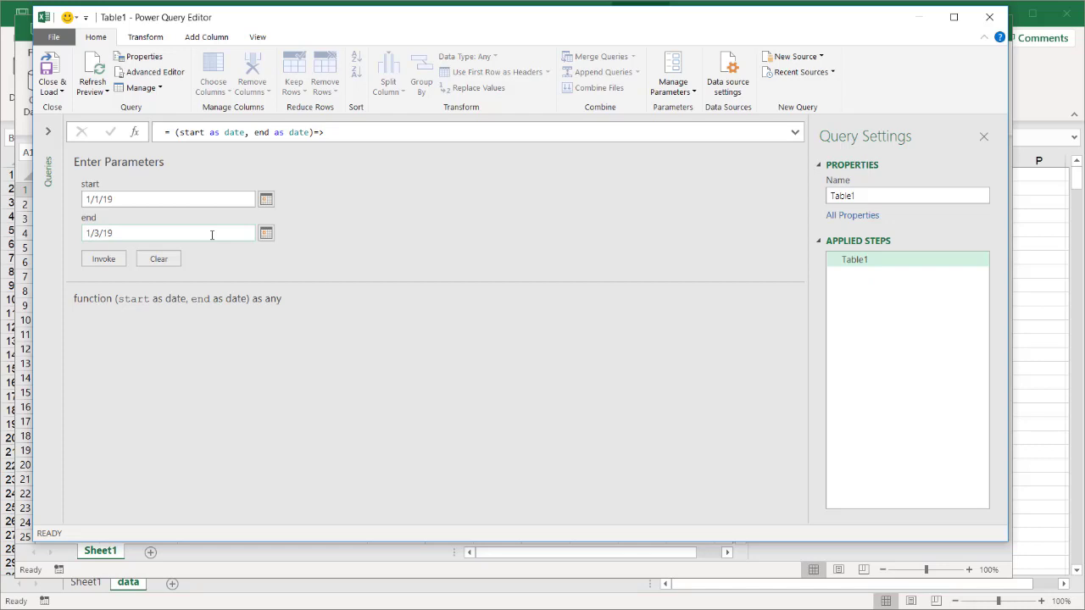
{"action": "left_click", "coordinate": [111, 262]}
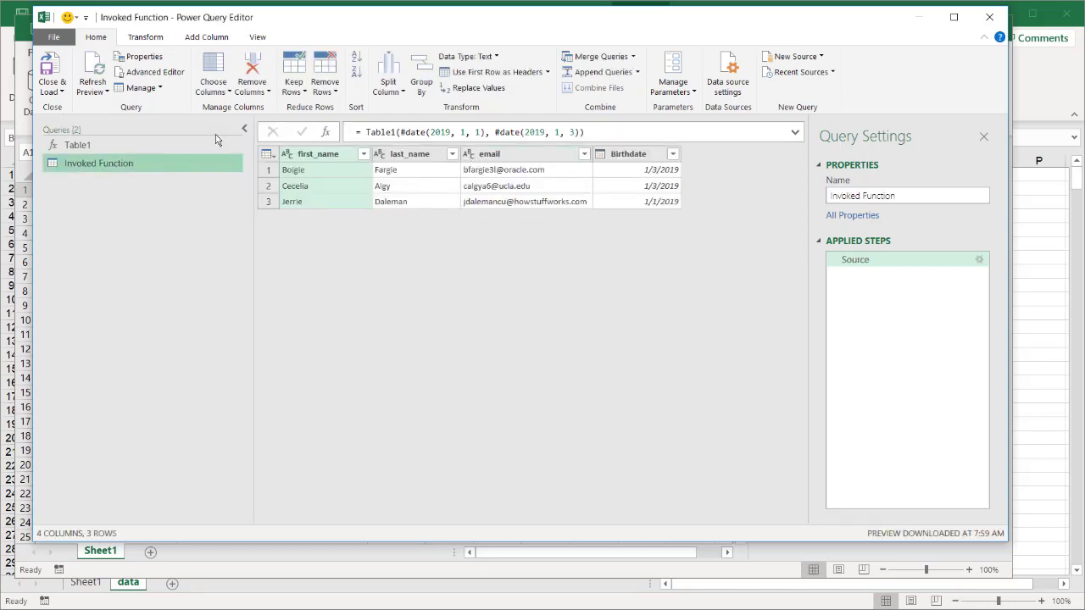
Delete the Invoked Function query, leaving only Table1.
{"action": "right_click", "coordinate": [152, 161]}
{"action": "left_click", "coordinate": [416, 330]}
{"action": "left_click", "coordinate": [244, 129]}
{"action": "left_click", "coordinate": [46, 133]}
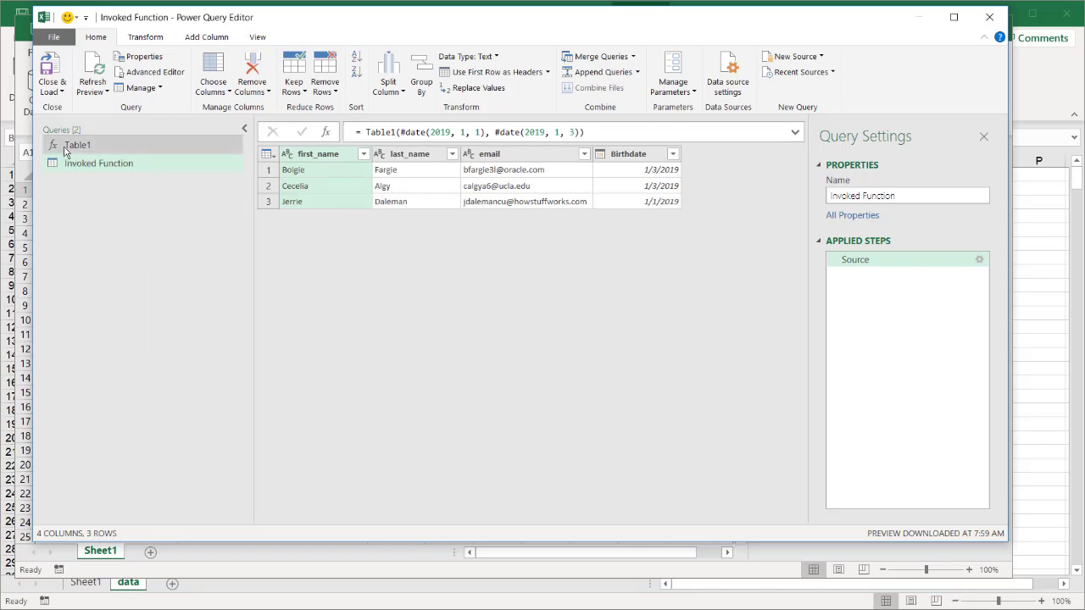
{"action": "right_click", "coordinate": [157, 164]}
{"action": "left_click", "coordinate": [220, 208]}
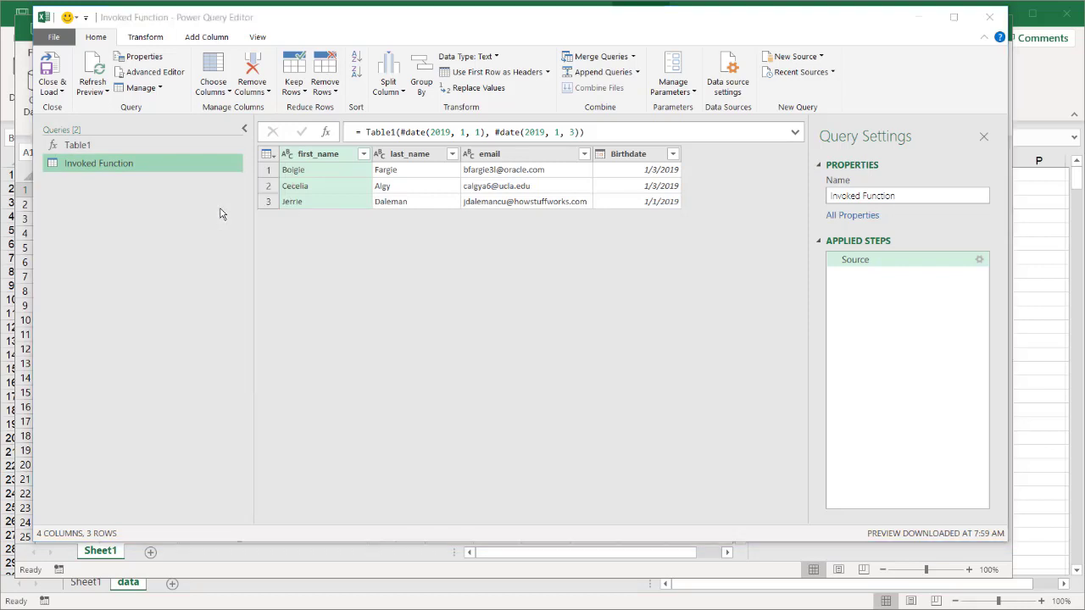
{"action": "left_click", "coordinate": [603, 354]}
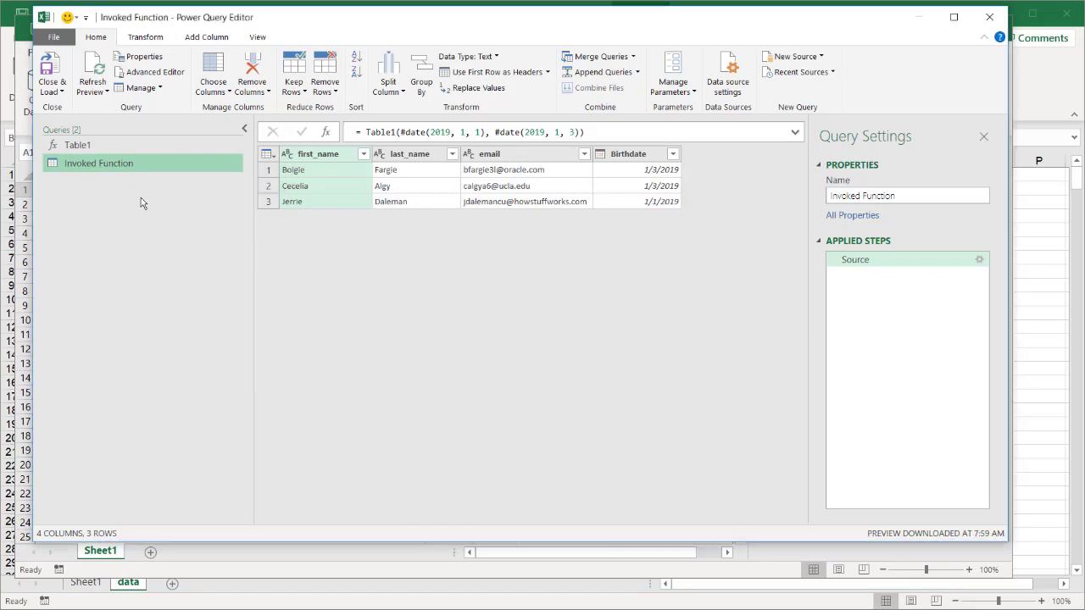
Close & Load the query, add a new worksheet and hide Sheet1.
{"action": "left_click", "coordinate": [51, 85]}
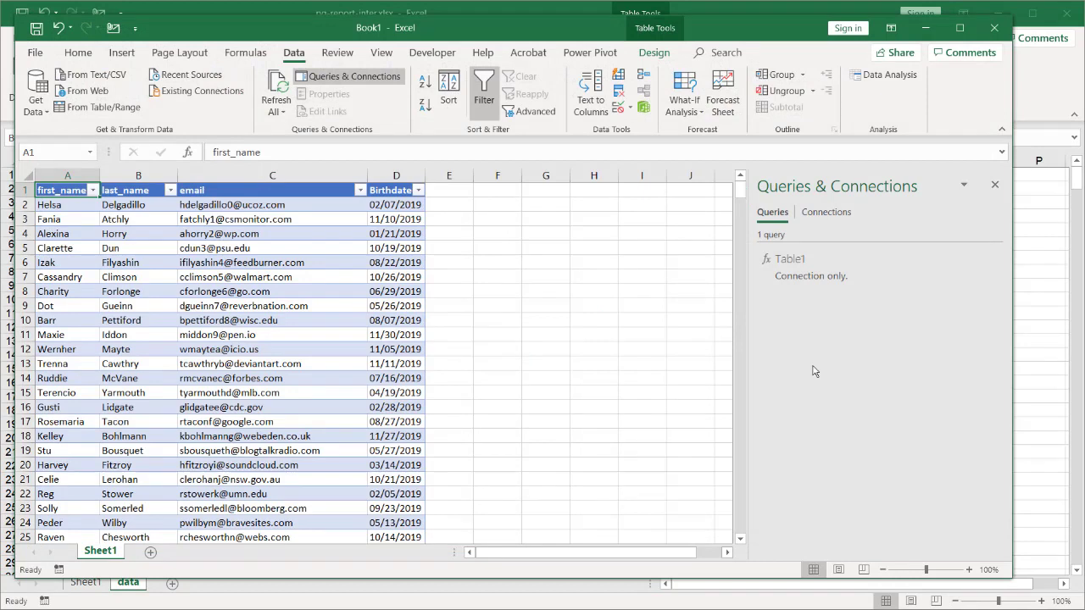
{"action": "left_click", "coordinate": [396, 176]}
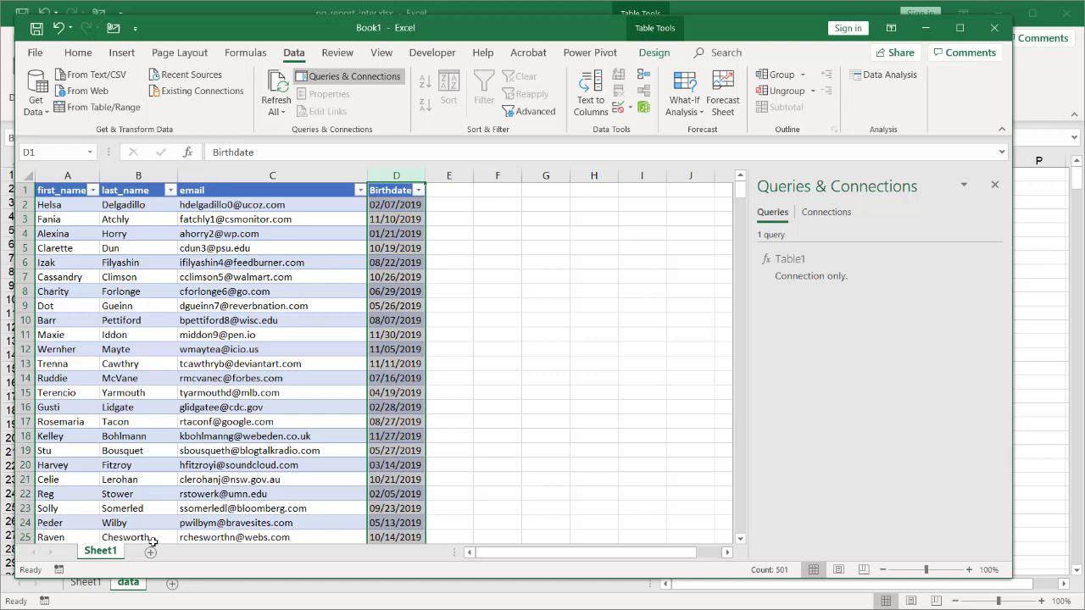
{"action": "left_click", "coordinate": [150, 555]}
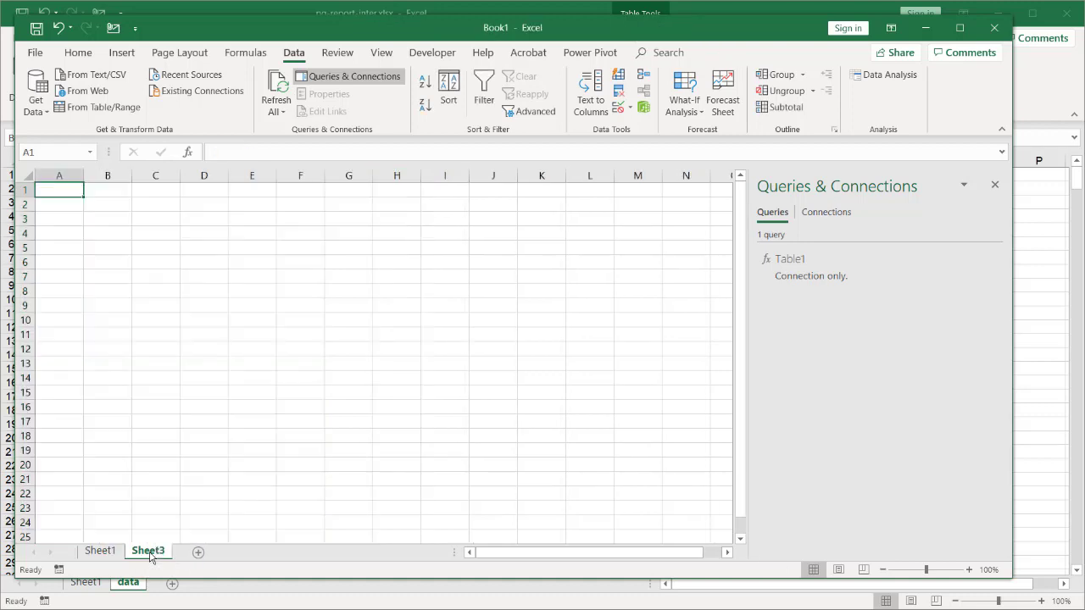
{"action": "left_click", "coordinate": [100, 553]}
{"action": "right_click", "coordinate": [100, 553]}
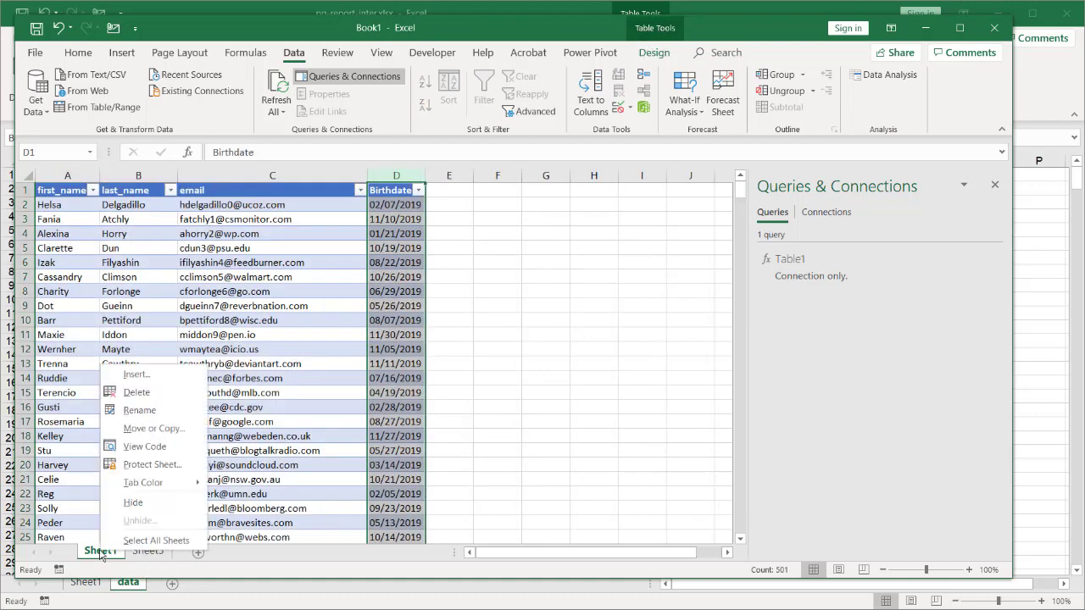
{"action": "left_click", "coordinate": [133, 503]}
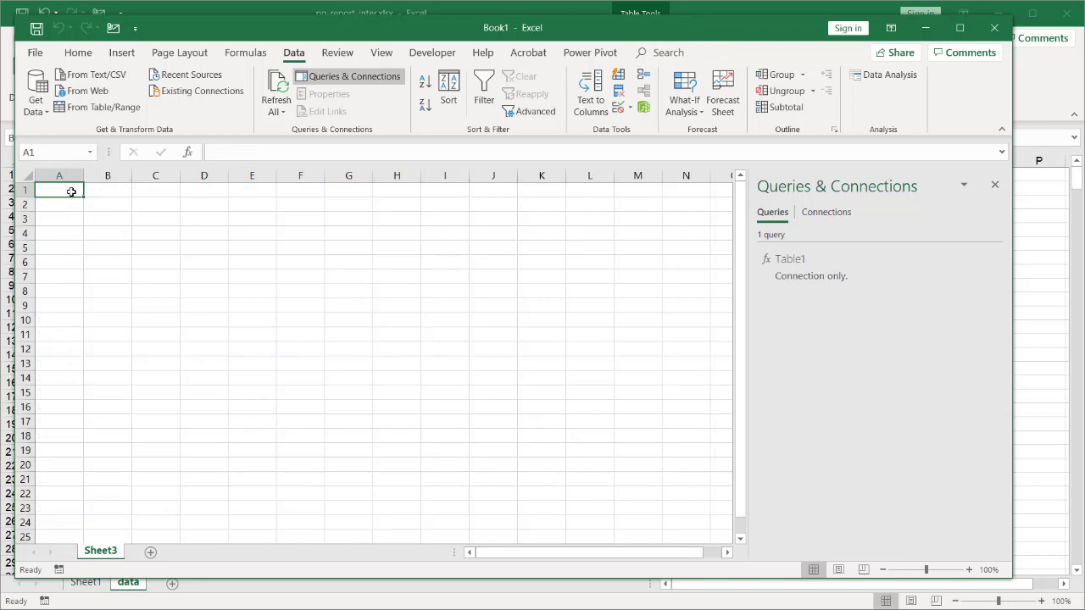
Enter headers Start Date and End Date with values 1/1/2019 and 2/1/2019.
{"action": "type", "text": "Start Date"}
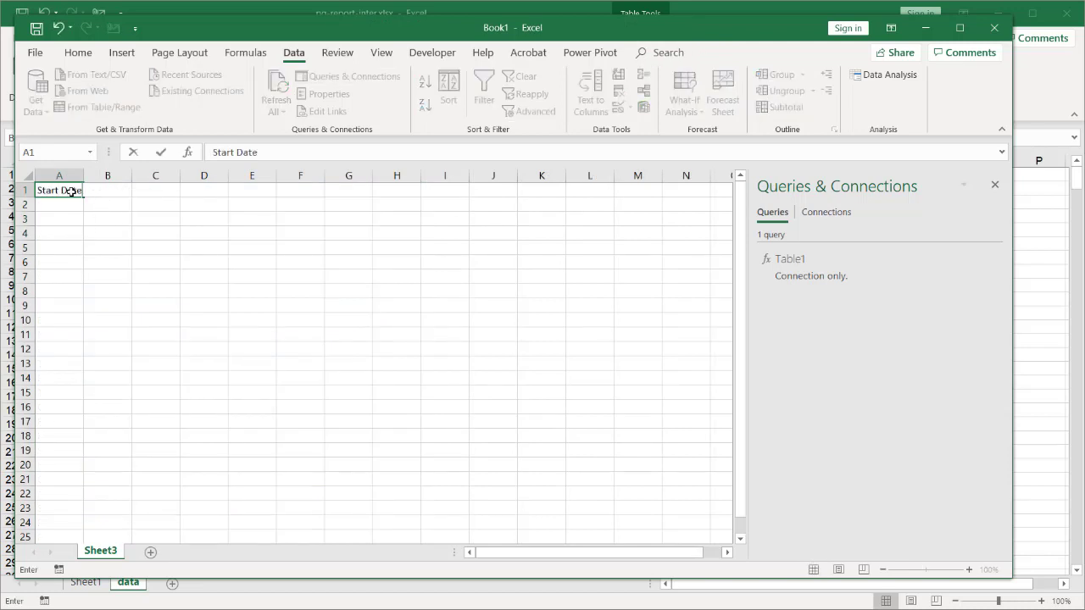
{"action": "key", "text": "Tab"}
{"action": "type", "text": "End Date"}
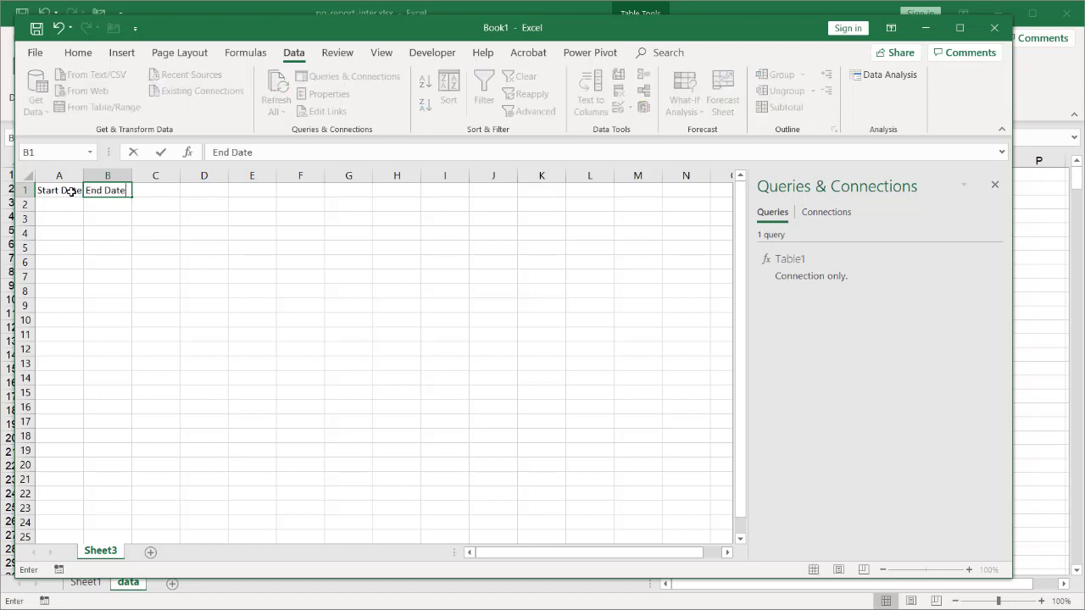
{"action": "key", "text": "Return"}
{"action": "type", "text": "1"}
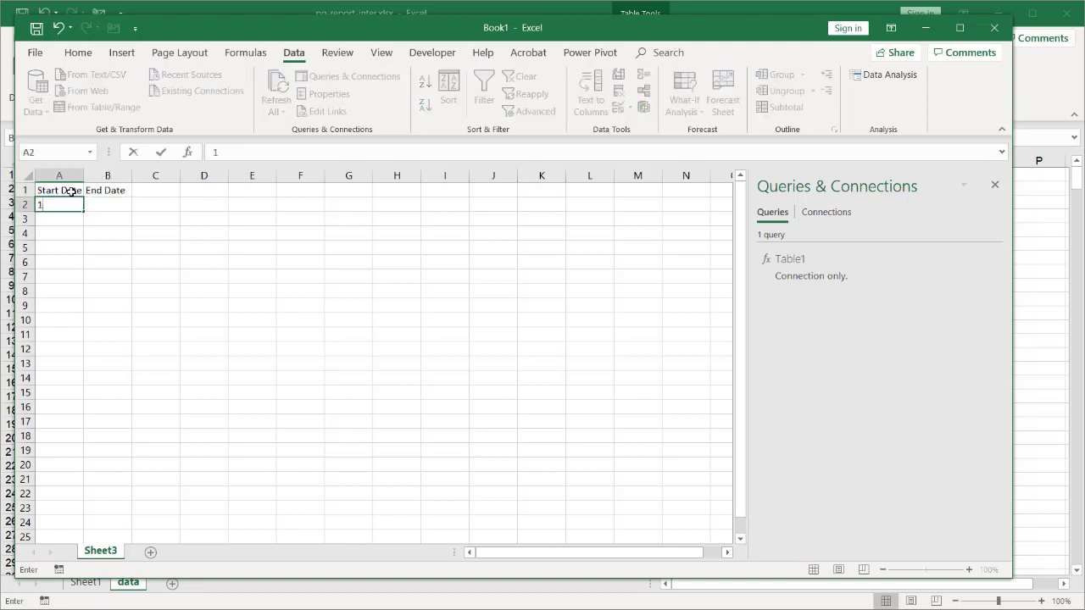
{"action": "type", "text": "/1/2019"}
{"action": "key", "text": "Tab"}
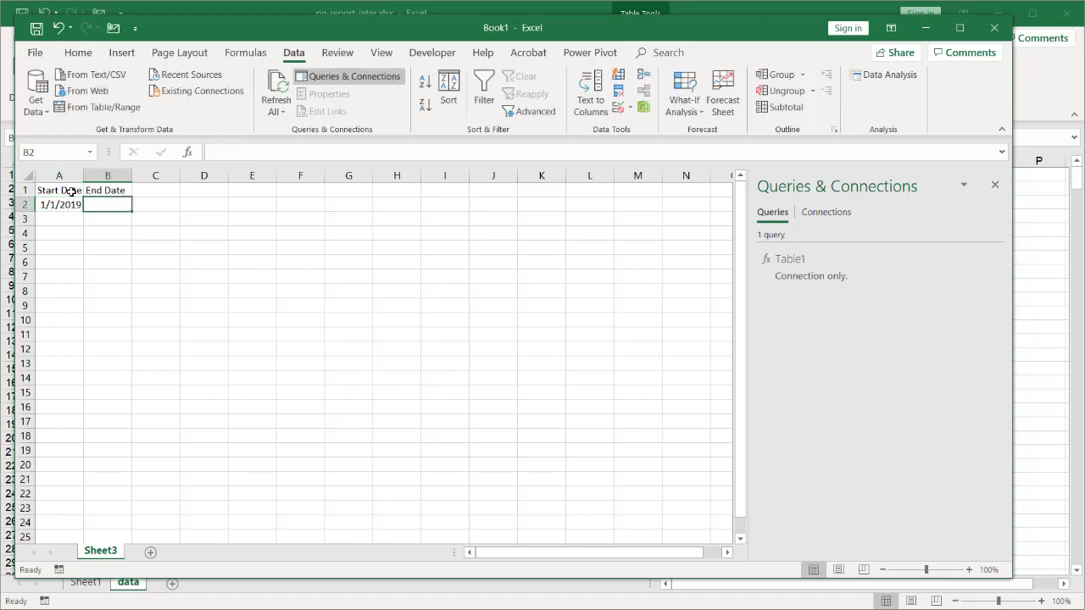
{"action": "type", "text": "2/1/201"}
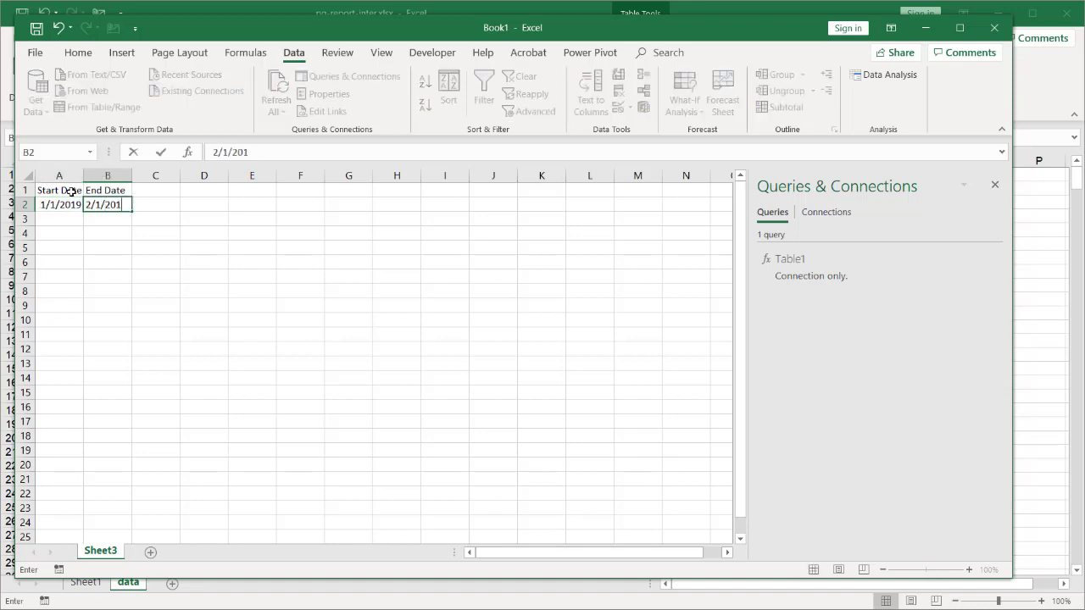
{"action": "type", "text": "9"}
{"action": "key", "text": "Return"}
Convert the Start Date/End Date range into a table with headers.
{"action": "left_click", "coordinate": [71, 191]}
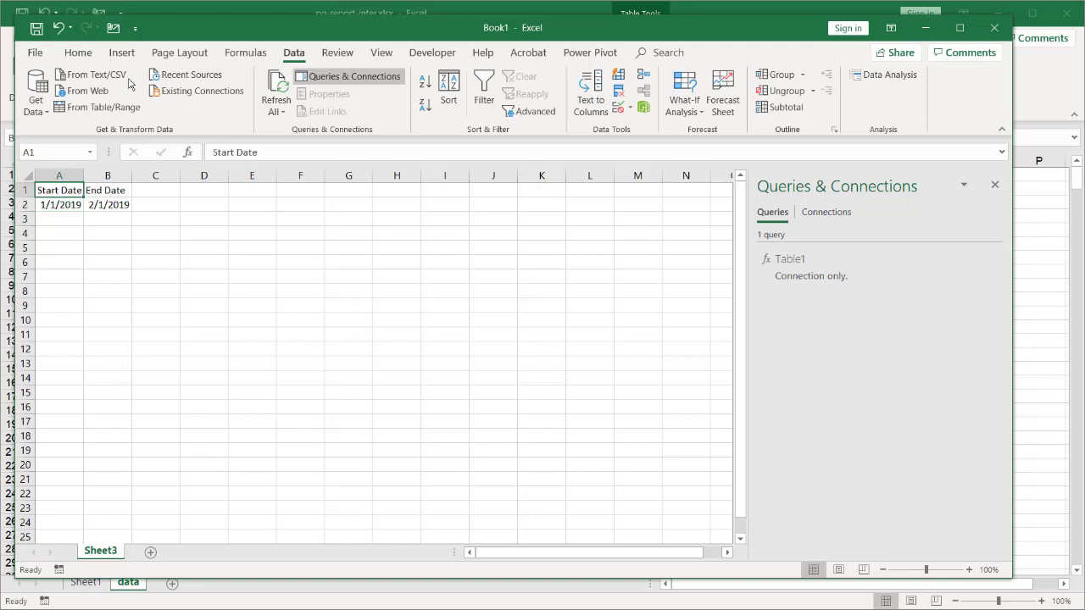
{"action": "left_click", "coordinate": [124, 52]}
{"action": "left_click", "coordinate": [144, 79]}
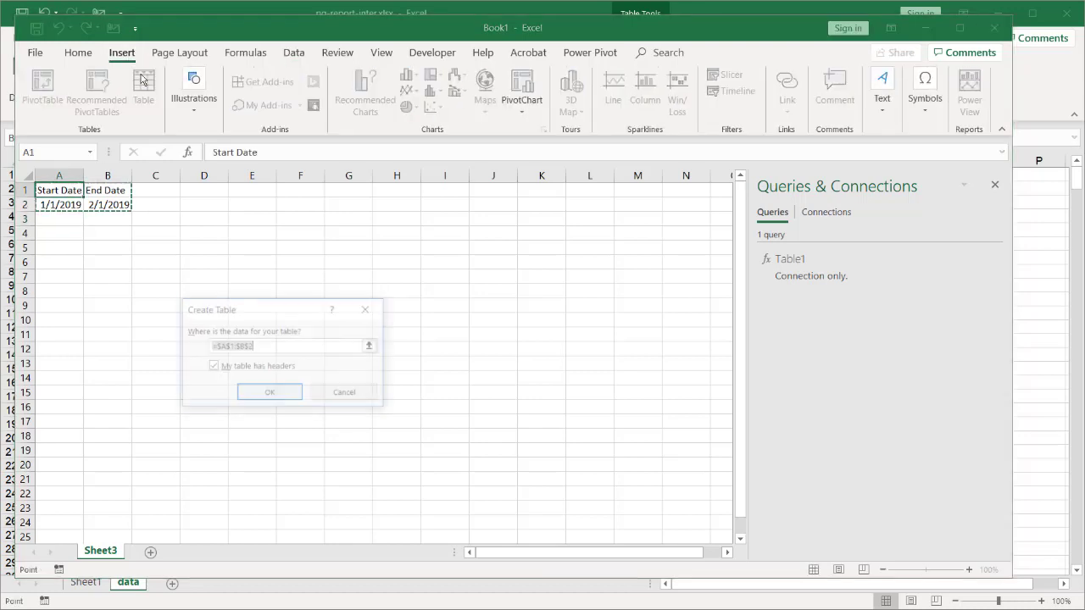
{"action": "left_click", "coordinate": [258, 393]}
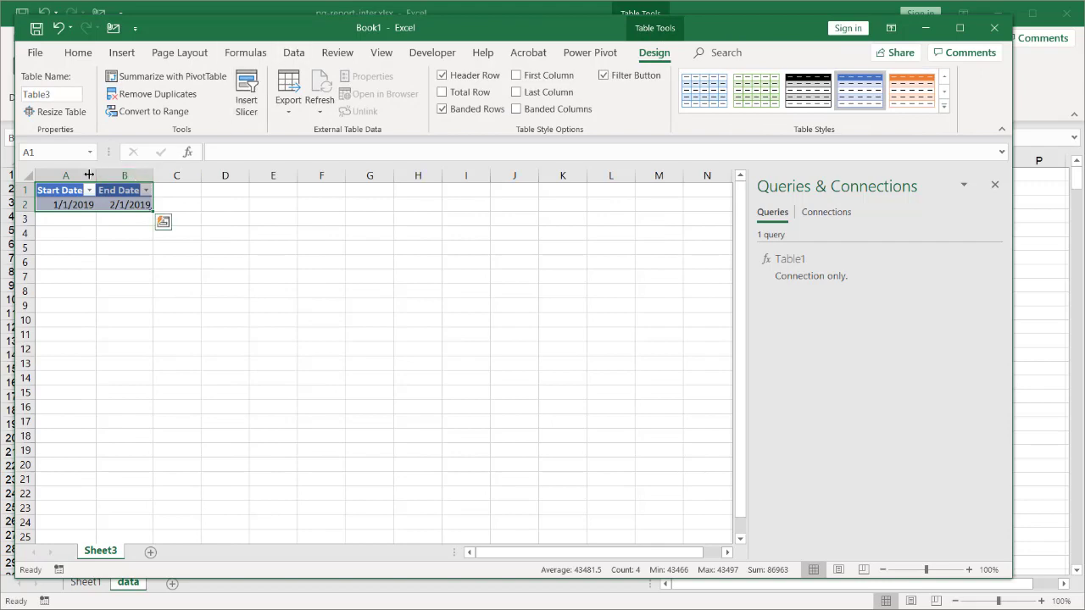
{"action": "left_click", "coordinate": [295, 54]}
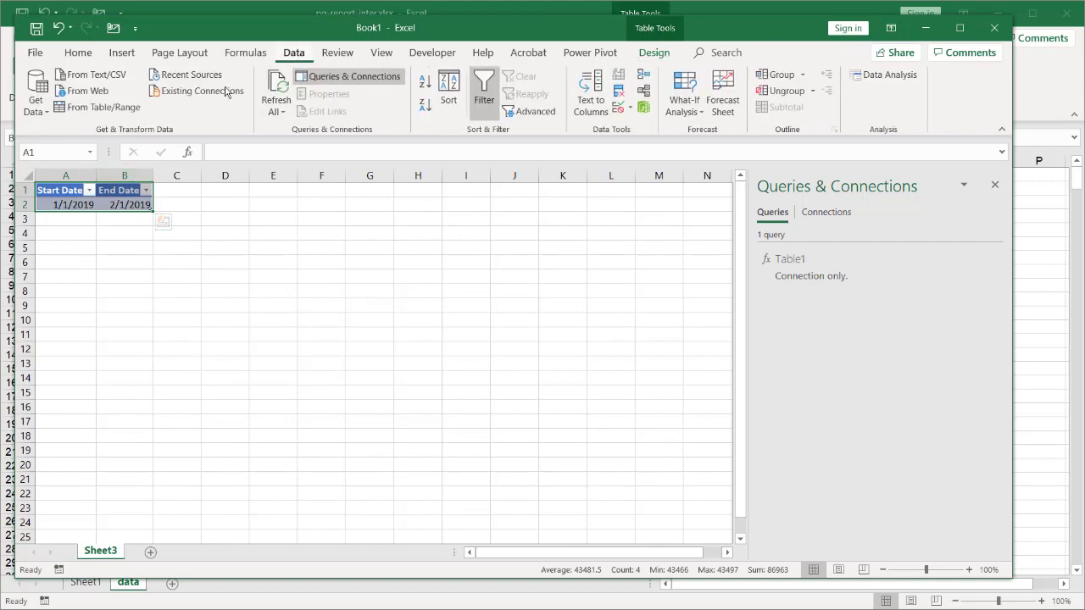
Load the date table into Power Query and convert both columns to Date Only.
{"action": "left_click", "coordinate": [110, 108]}
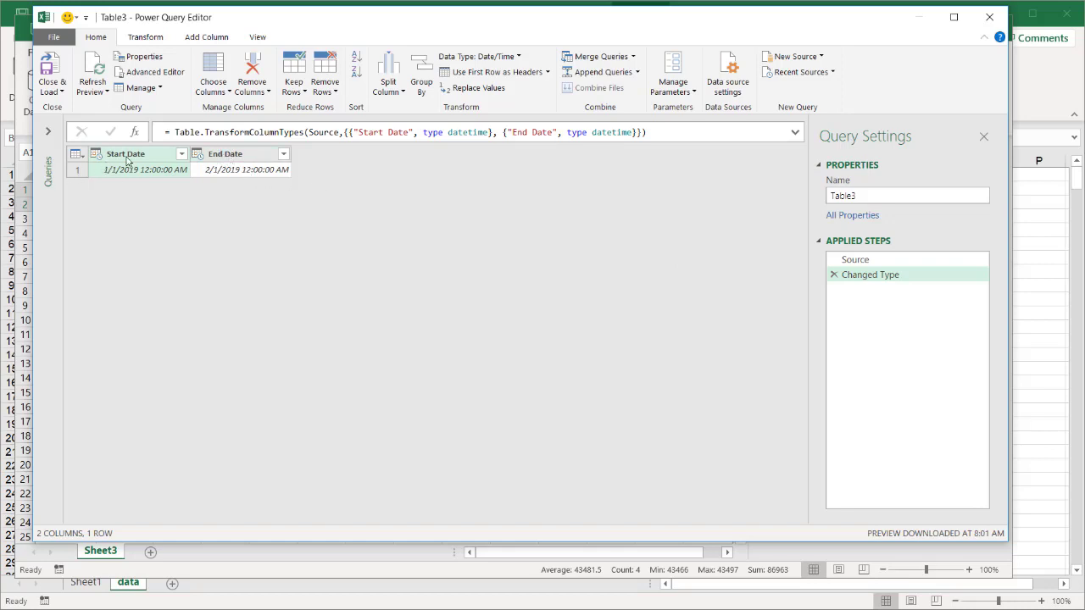
{"action": "left_click", "coordinate": [234, 159], "text": "shift"}
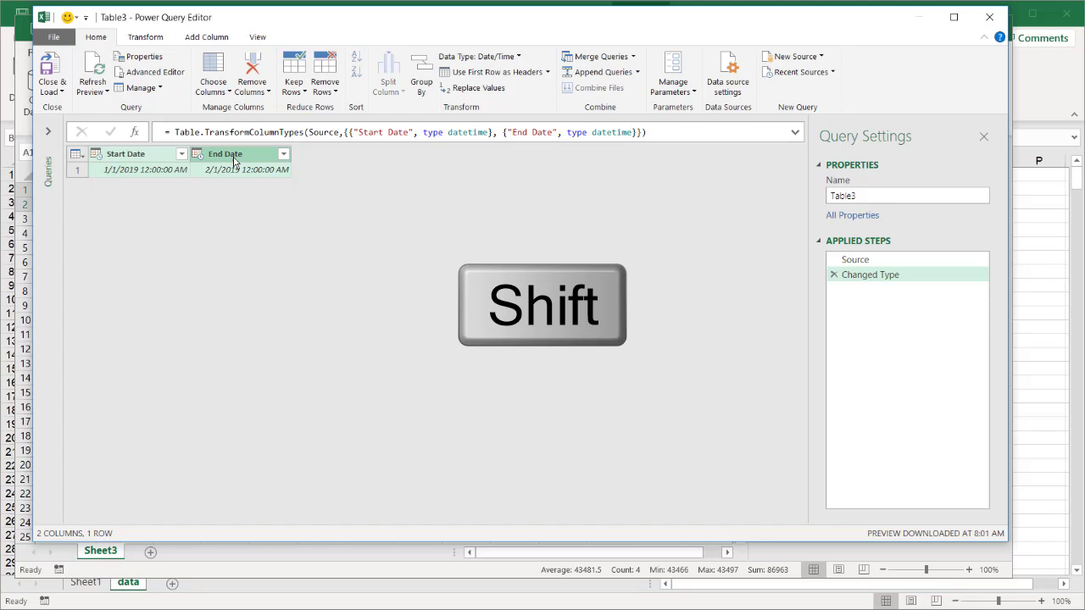
{"action": "right_click", "coordinate": [234, 159]}
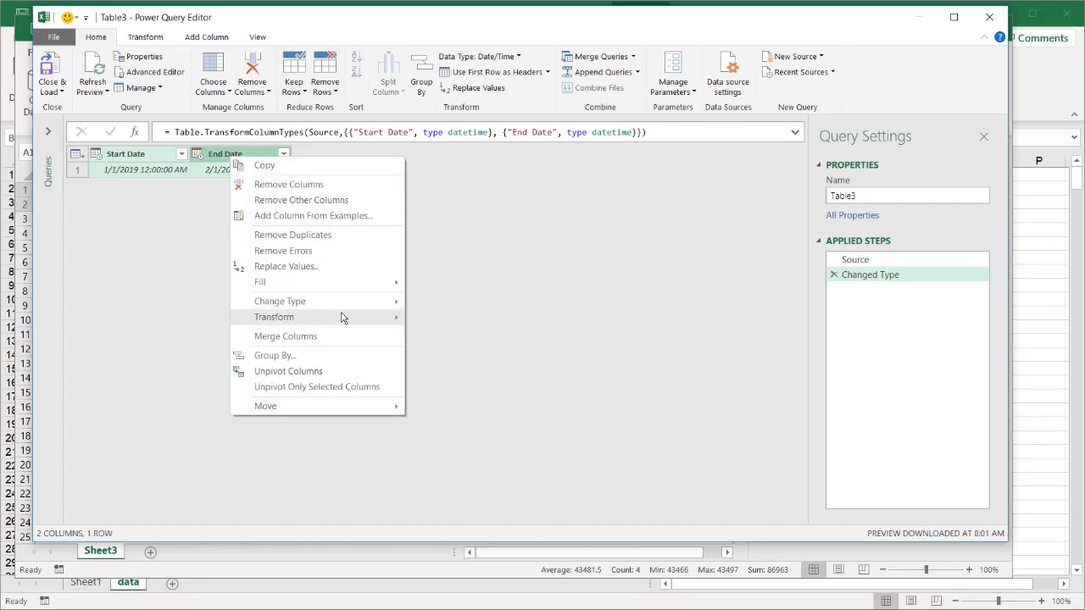
{"action": "mouse_move", "coordinate": [342, 316]}
{"action": "left_click", "coordinate": [447, 321]}
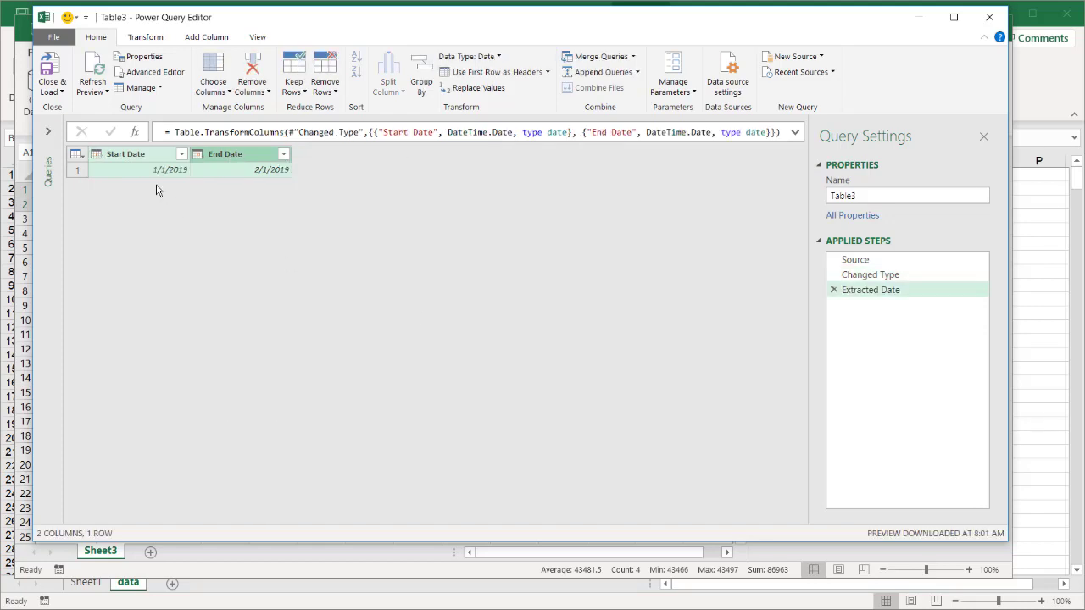
Remove the Extracted Date and Changed Type steps, then reapply Date Only to both columns.
{"action": "left_click", "coordinate": [834, 289]}
{"action": "left_click", "coordinate": [833, 276]}
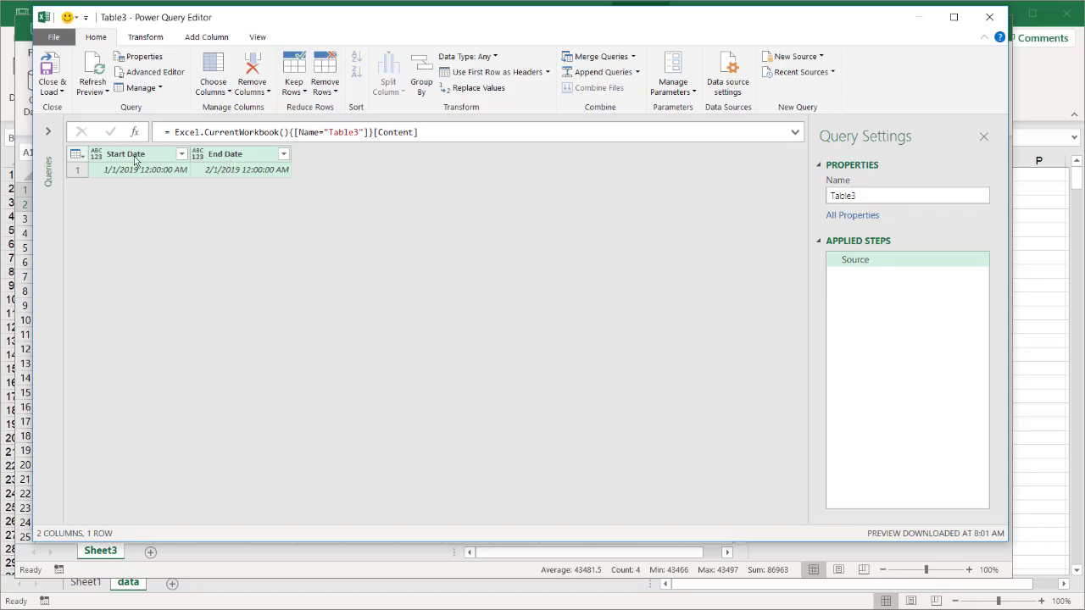
{"action": "right_click", "coordinate": [219, 155]}
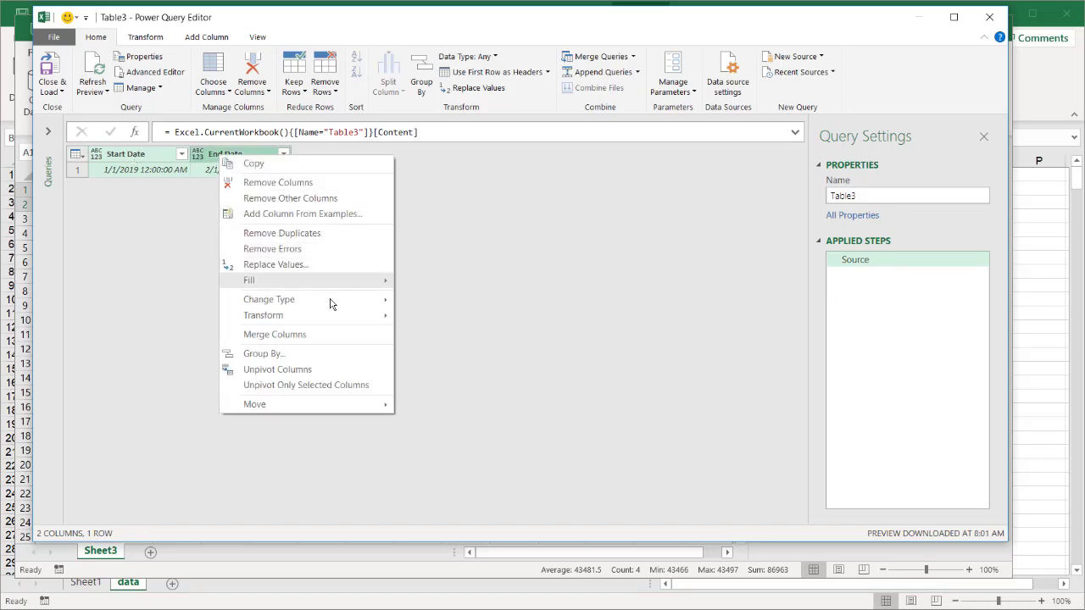
{"action": "mouse_move", "coordinate": [339, 315]}
{"action": "left_click", "coordinate": [426, 316]}
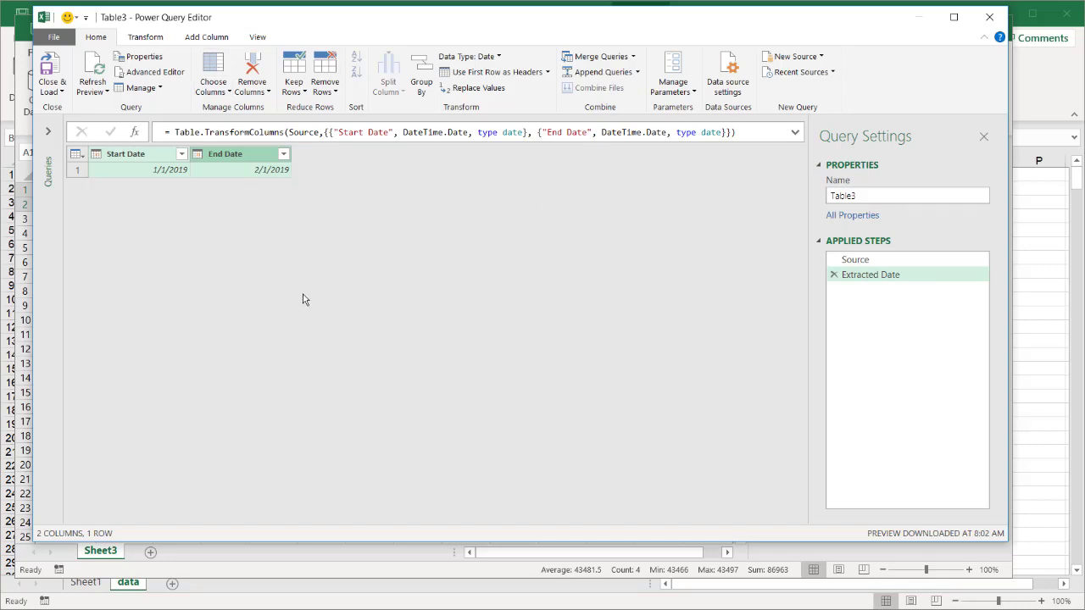
Add a Custom column to Table3 with the formula =Table1([Start Date],[End Date]).
{"action": "left_click", "coordinate": [48, 131]}
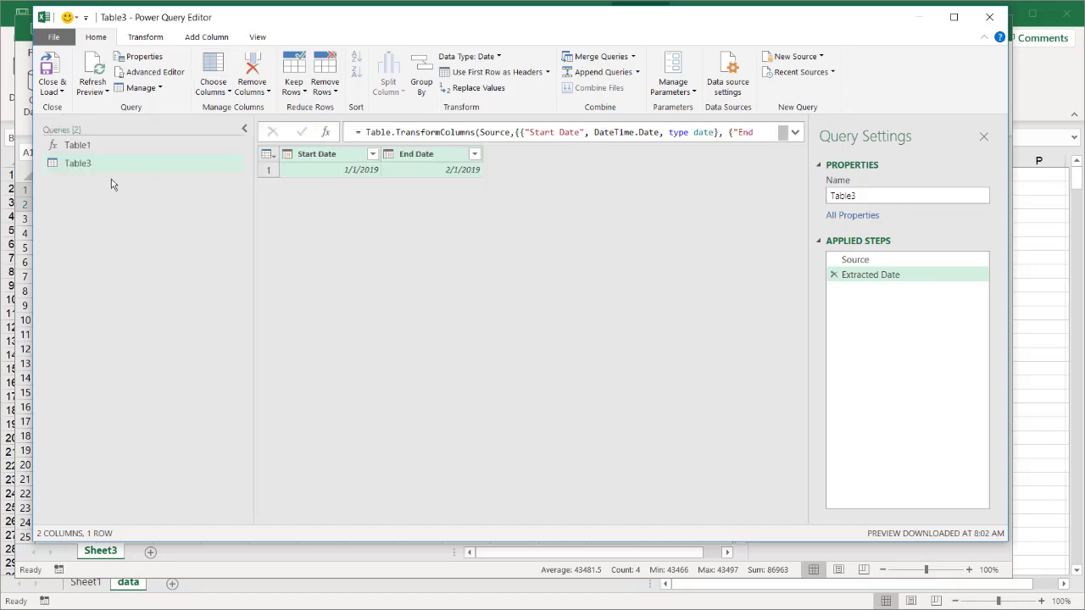
{"action": "left_click", "coordinate": [207, 37]}
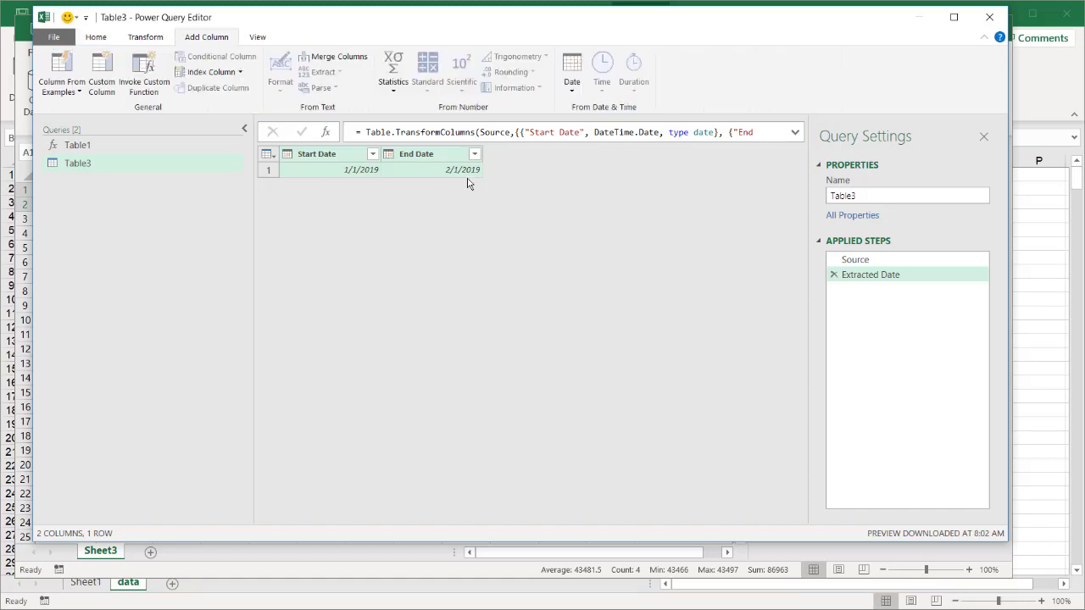
{"action": "left_click", "coordinate": [101, 72]}
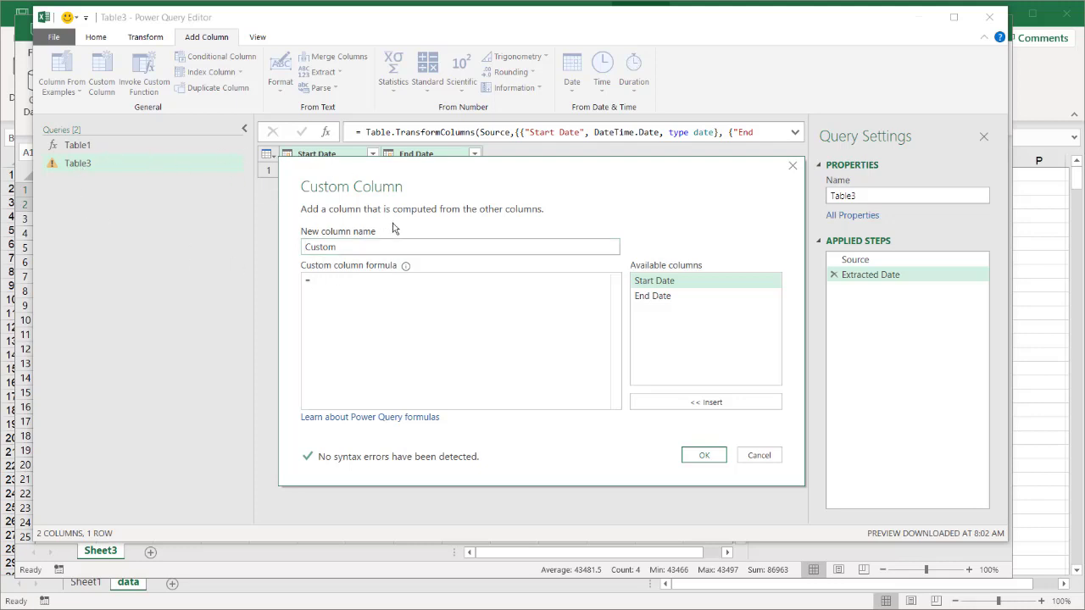
{"action": "type", "text": "able"}
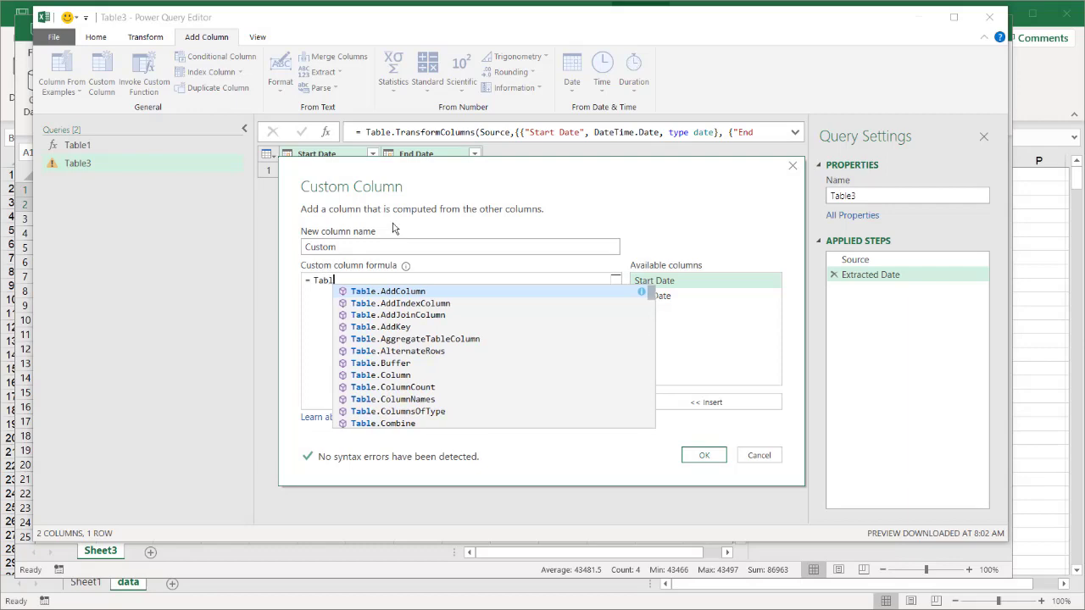
{"action": "type", "text": "1"}
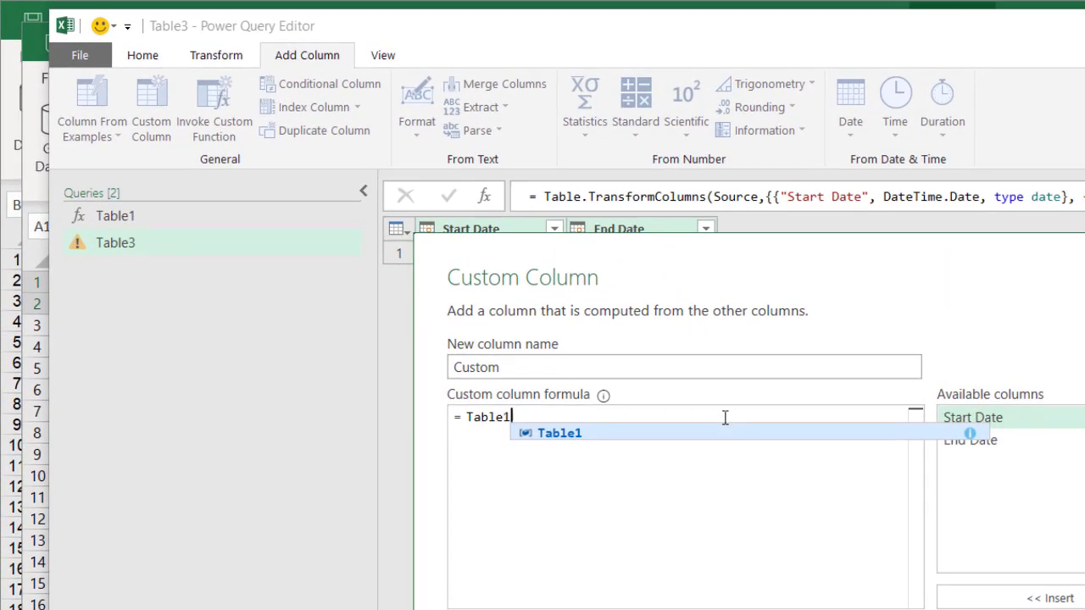
{"action": "type", "text": "("}
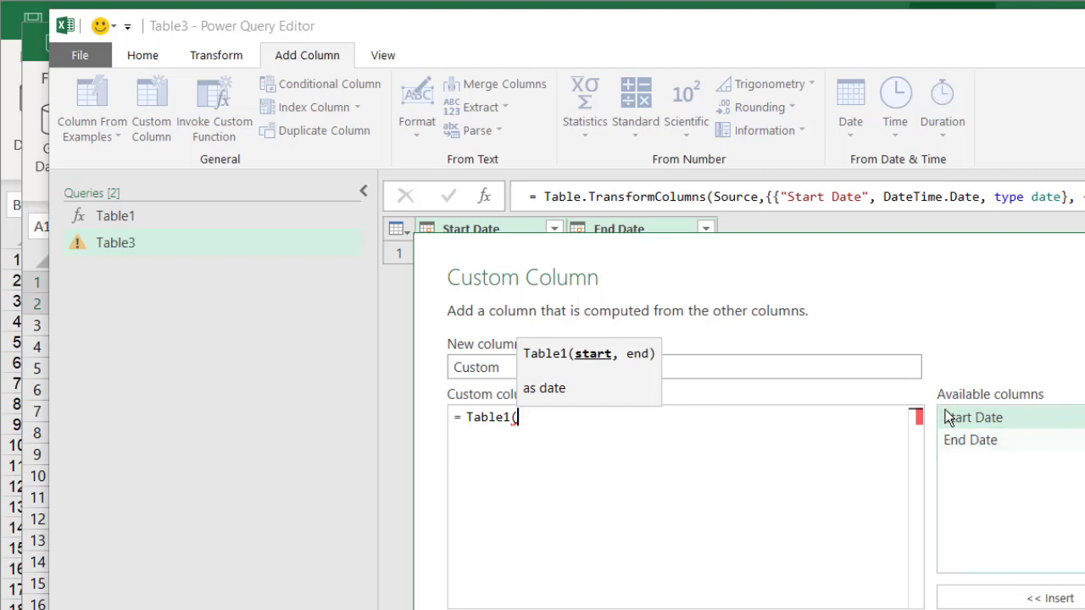
{"action": "double_click", "coordinate": [972, 415]}
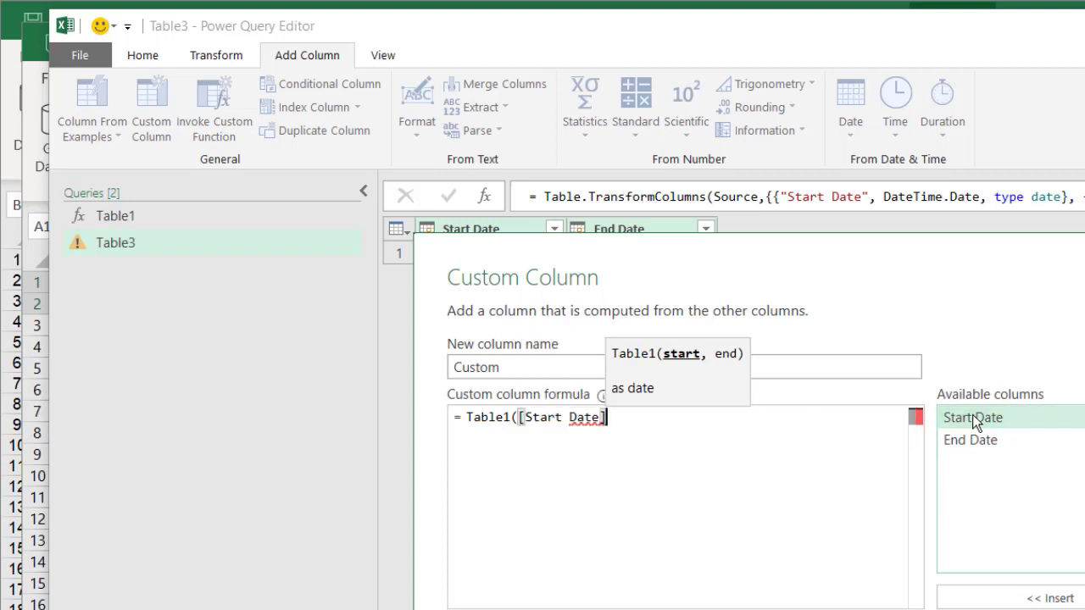
{"action": "type", "text": ","}
{"action": "left_click", "coordinate": [977, 436]}
{"action": "double_click", "coordinate": [977, 436]}
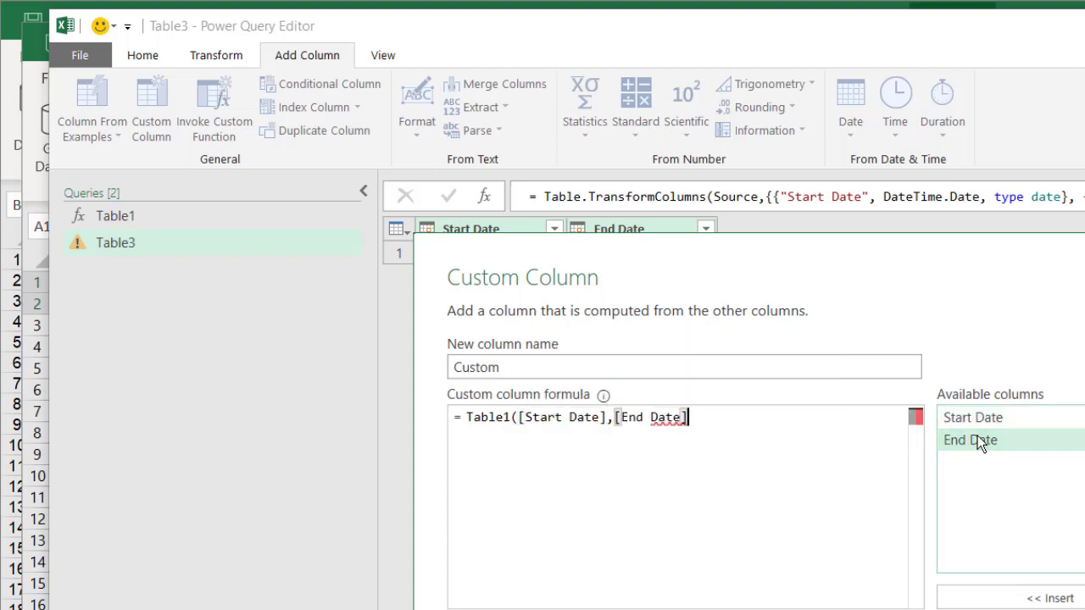
{"action": "type", "text": ")"}
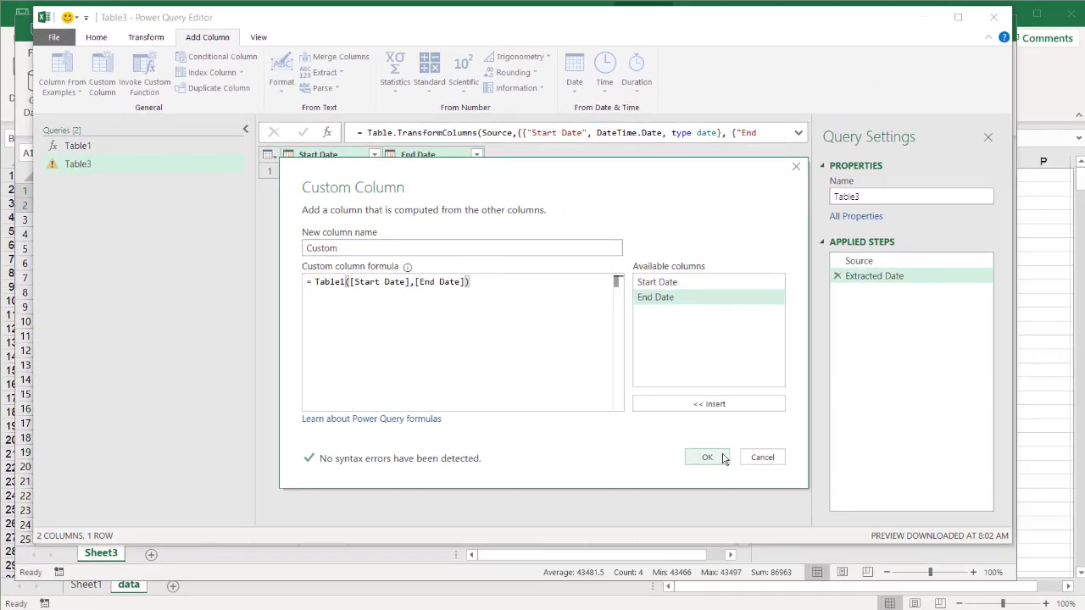
{"action": "left_click", "coordinate": [723, 458]}
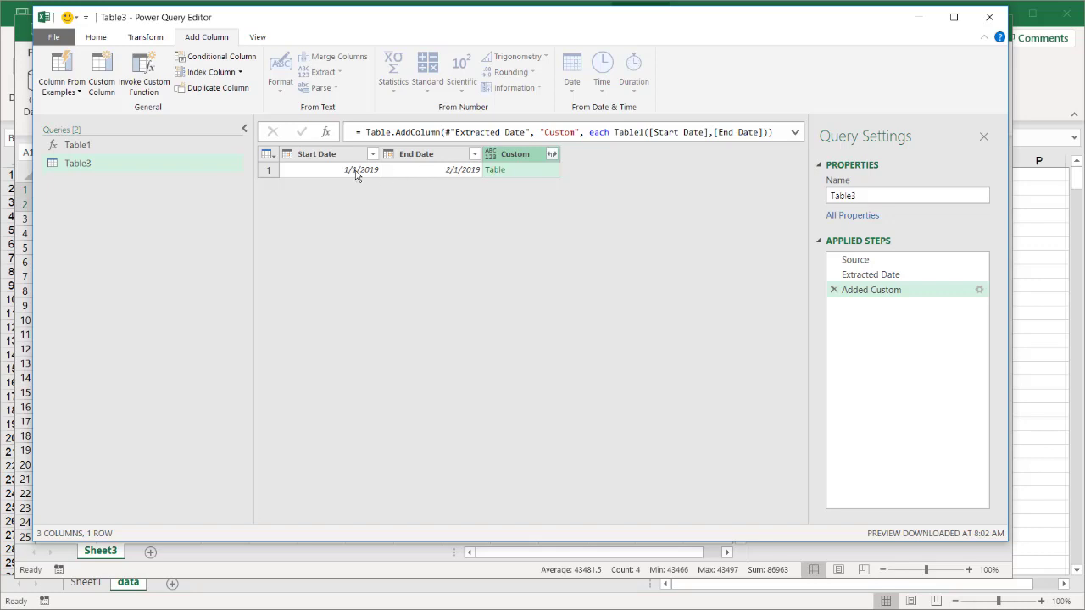
Preview the nested table returned in a row's Custom cell.
{"action": "left_click", "coordinate": [548, 177]}
{"action": "scroll", "coordinate": [519, 472], "scroll_direction": "down", "scroll_amount": 10}
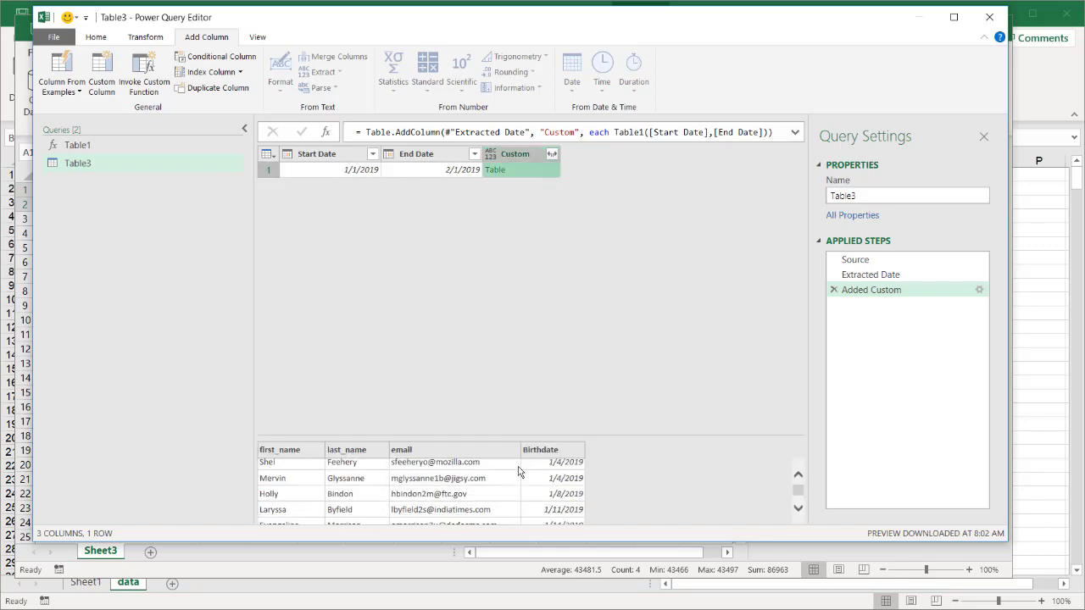
{"action": "scroll", "coordinate": [520, 472], "scroll_direction": "down", "scroll_amount": 3}
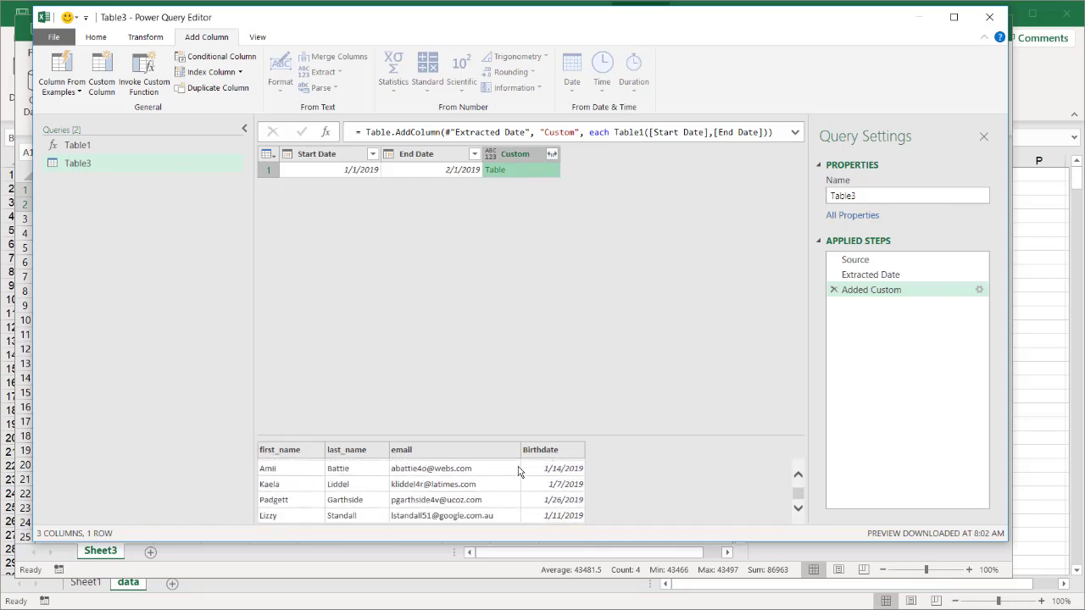
{"action": "scroll", "coordinate": [519, 472], "scroll_direction": "down", "scroll_amount": 12}
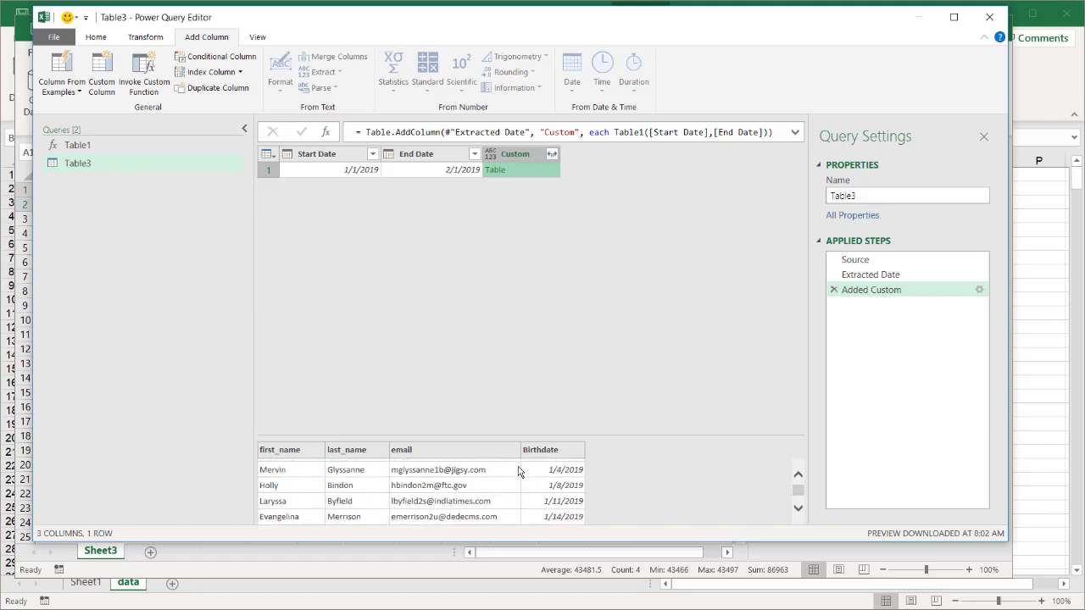
{"action": "scroll", "coordinate": [519, 472], "scroll_direction": "up", "scroll_amount": 1}
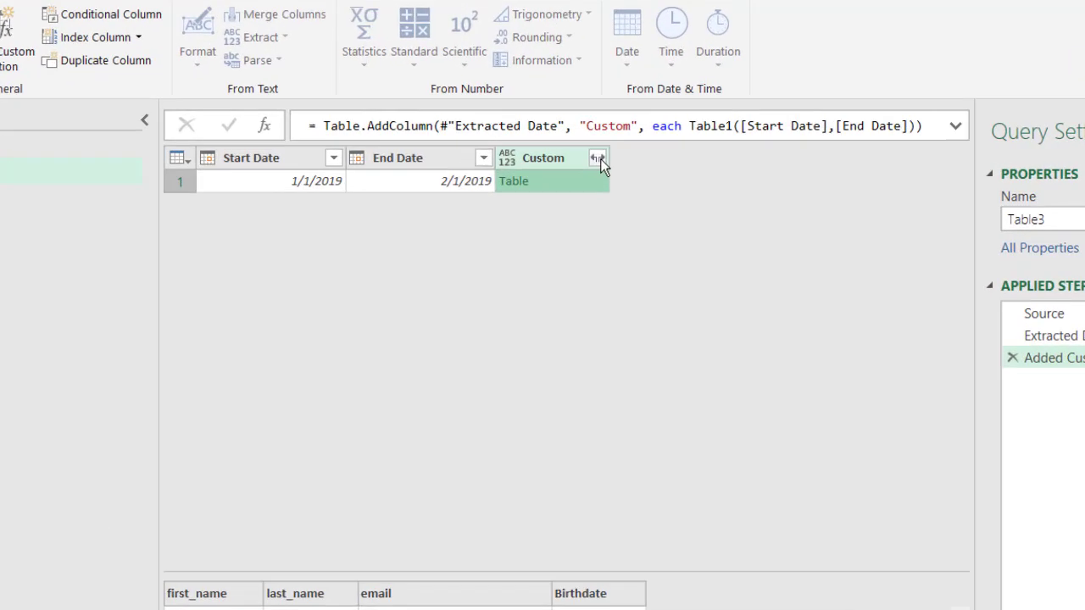
Expand Custom without the name prefix into first_name, last_name, email and Birthdate, giving 48 rows.
{"action": "left_click", "coordinate": [552, 156]}
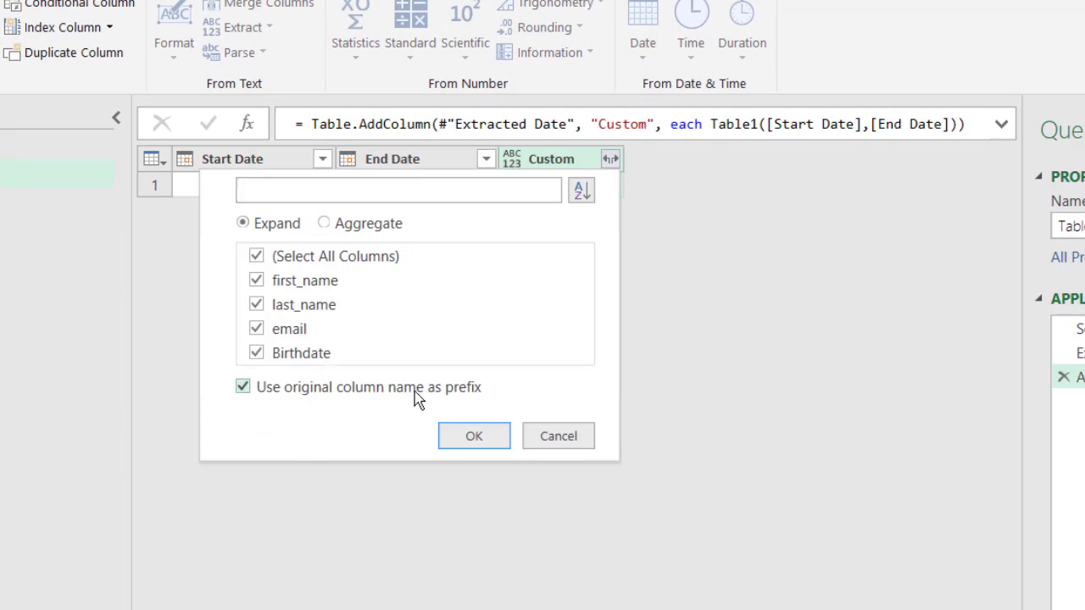
{"action": "left_click", "coordinate": [242, 388]}
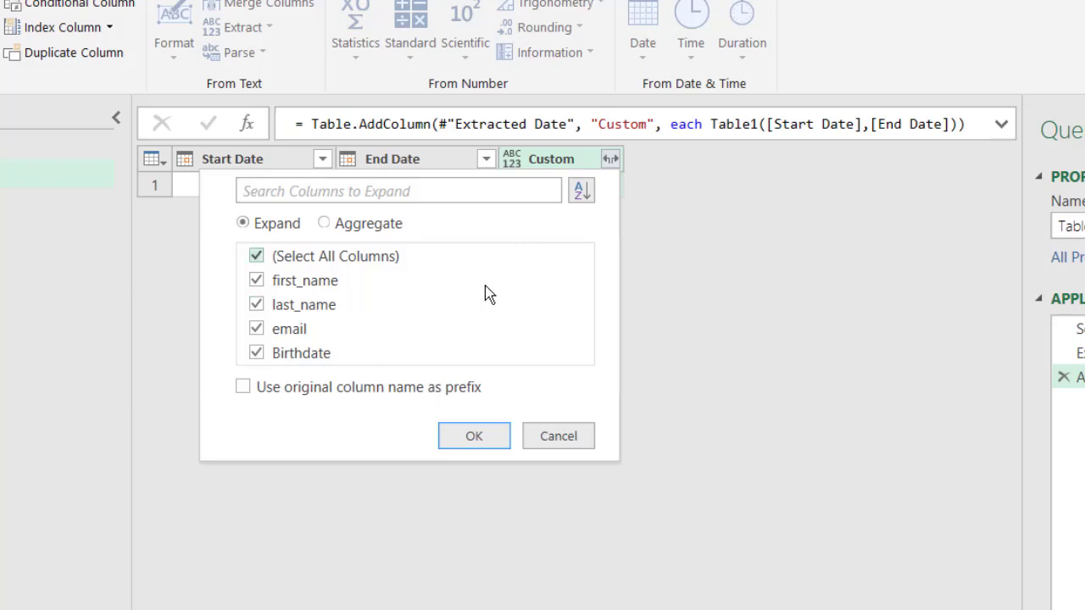
{"action": "left_click", "coordinate": [474, 436]}
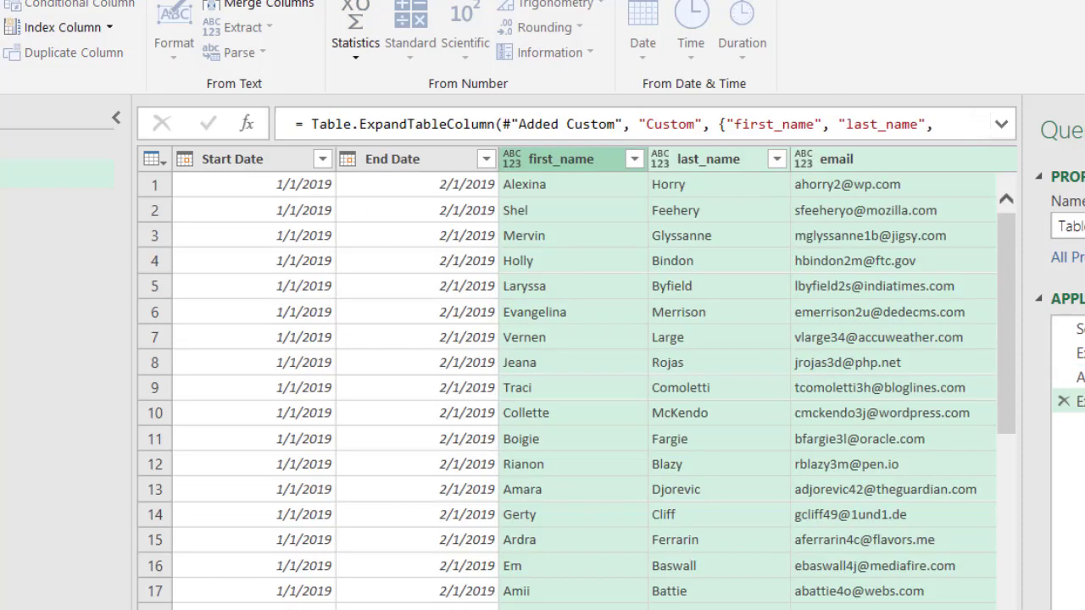
{"action": "scroll", "coordinate": [409, 273], "scroll_direction": "right", "scroll_amount": 3}
{"action": "scroll", "coordinate": [409, 272], "scroll_direction": "left", "scroll_amount": 3}
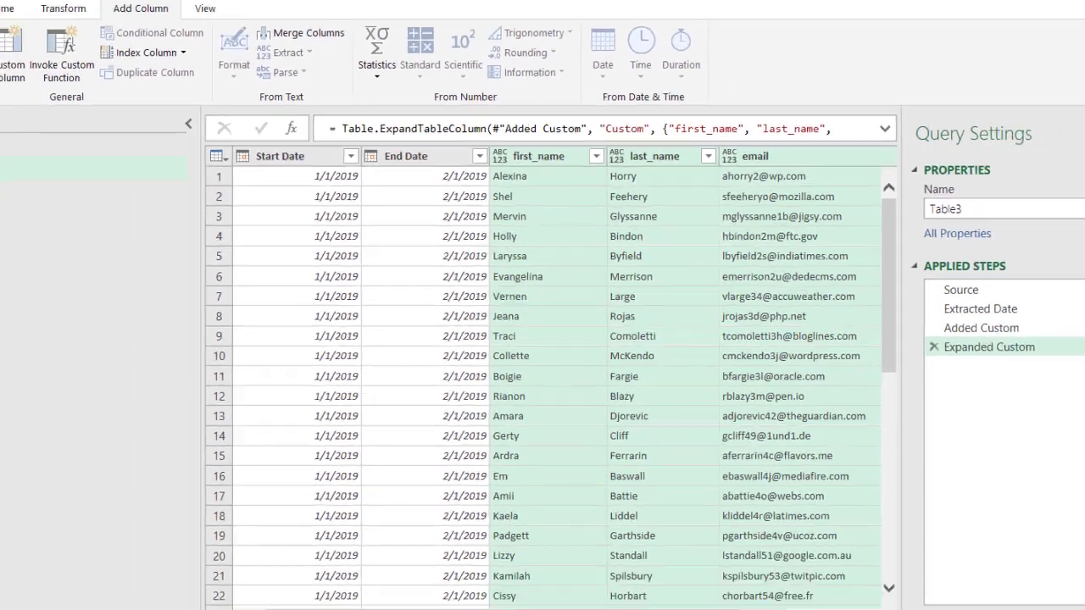
{"action": "scroll", "coordinate": [707, 597], "scroll_direction": "right", "scroll_amount": 2}
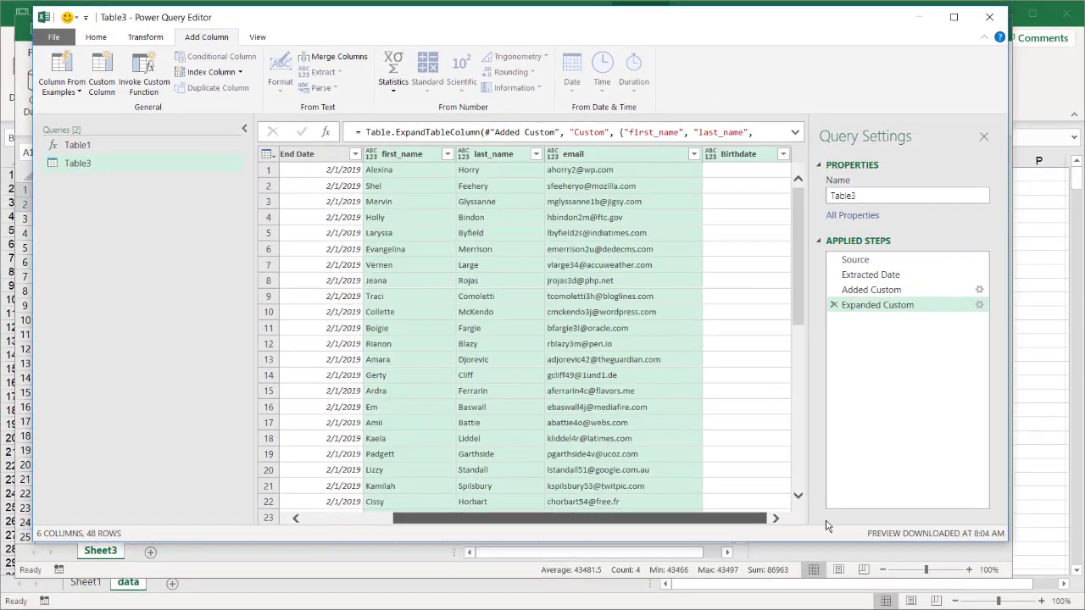
Sort by Birthdate ascending and remove the Start Date and End Date columns.
{"action": "left_click", "coordinate": [781, 155]}
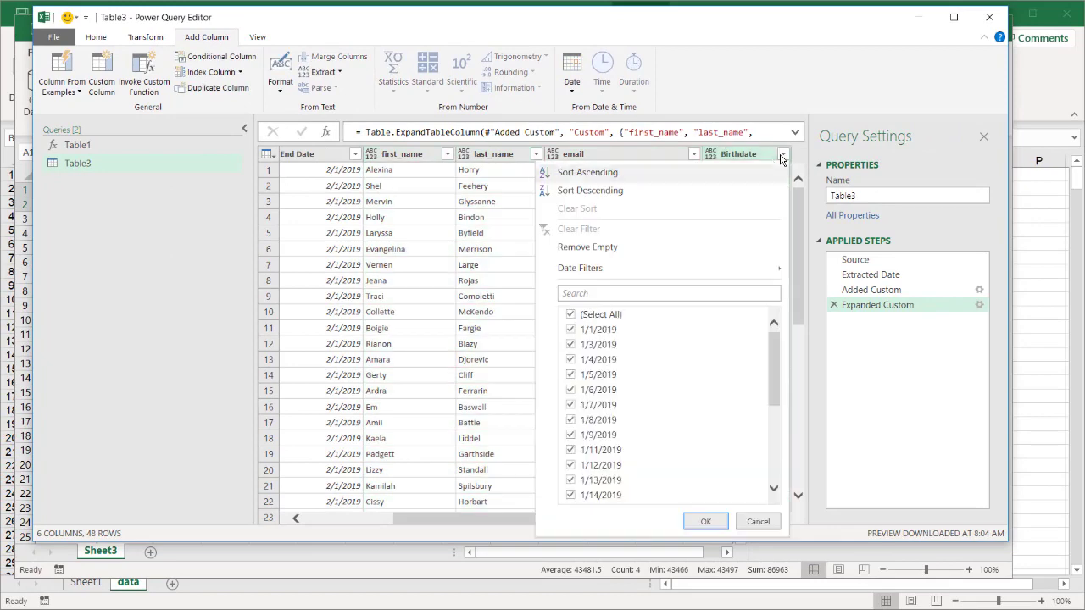
{"action": "left_click", "coordinate": [620, 172]}
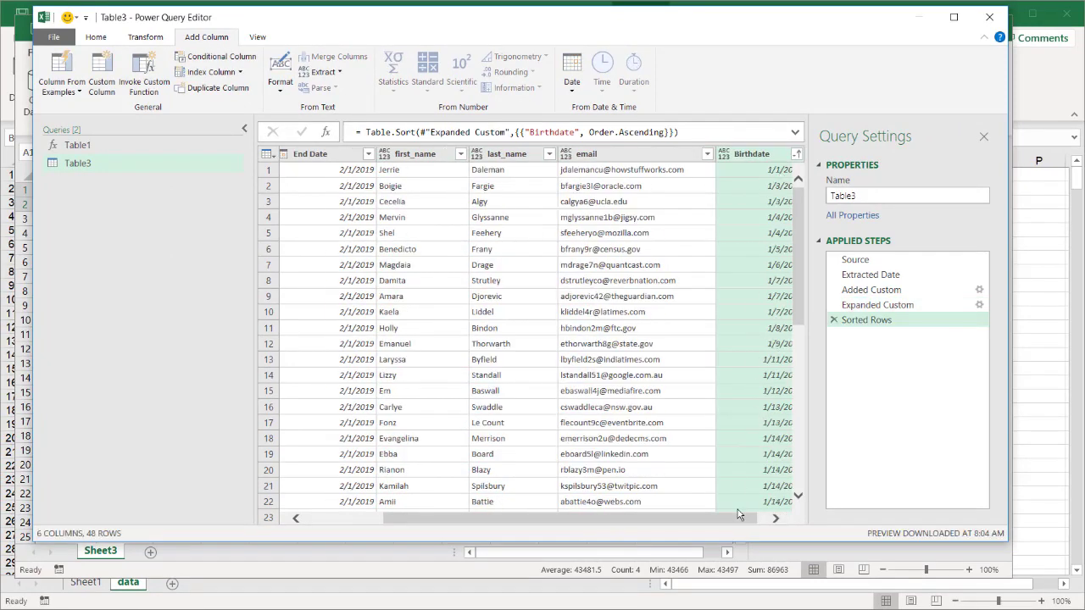
{"action": "left_click_drag", "start_coordinate": [737, 514], "coordinate": [369, 127]}
{"action": "left_click", "coordinate": [328, 156]}
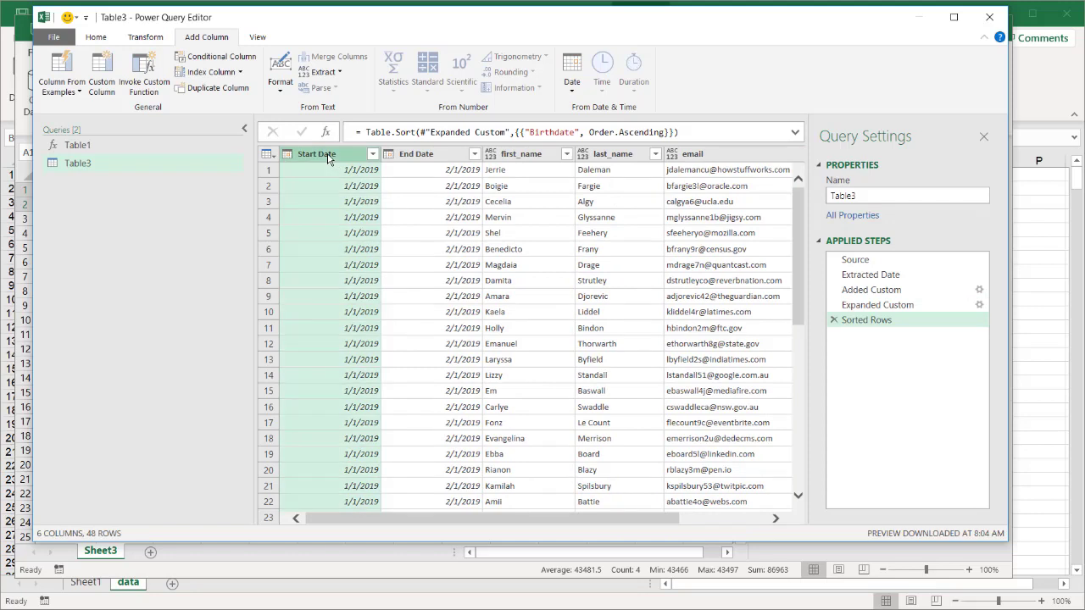
{"action": "left_click", "coordinate": [429, 155], "text": "shift"}
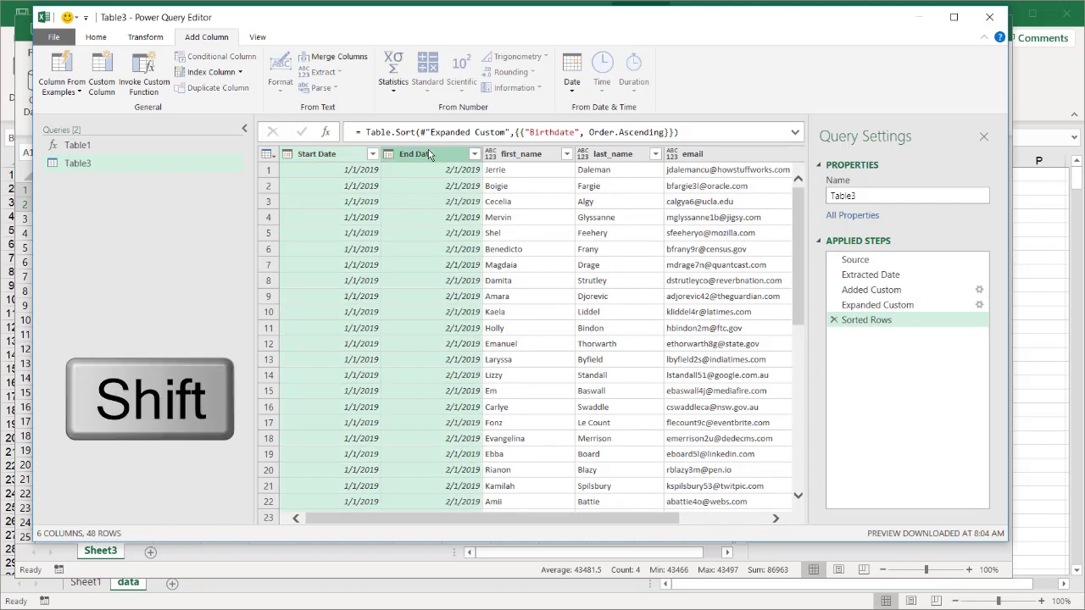
{"action": "right_click", "coordinate": [430, 154]}
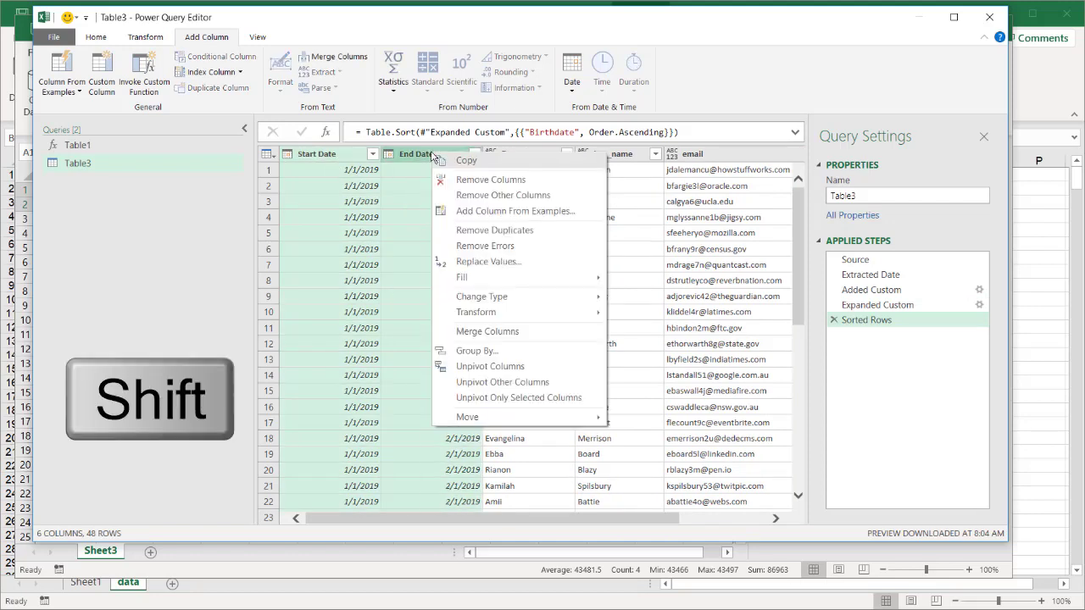
{"action": "left_click", "coordinate": [468, 181]}
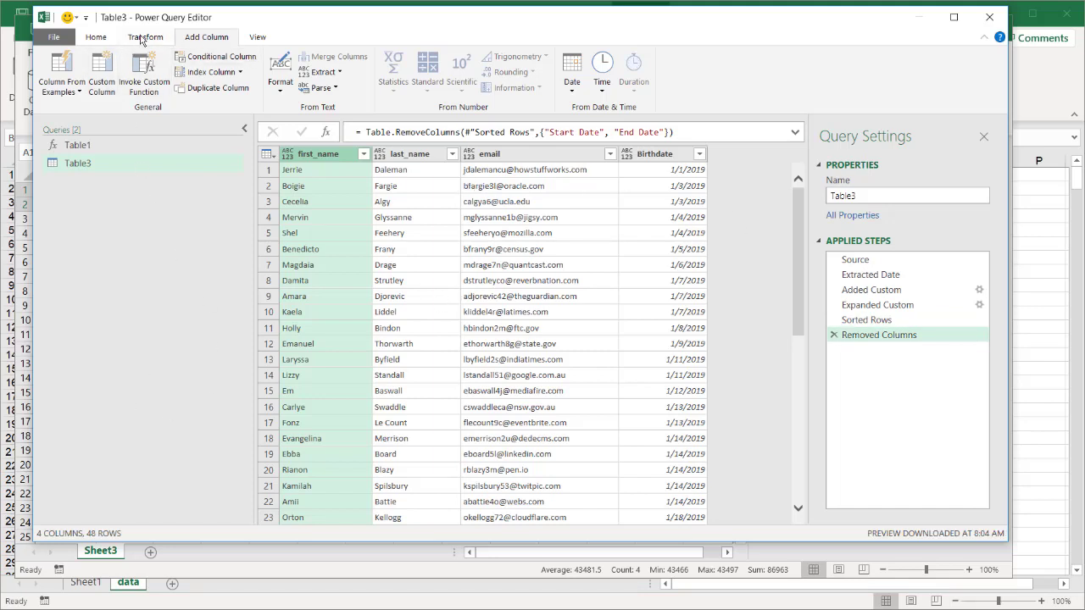
Close the query editor with Close & Load To… to pick the load destination.
{"action": "left_click", "coordinate": [95, 37]}
{"action": "left_click", "coordinate": [53, 88]}
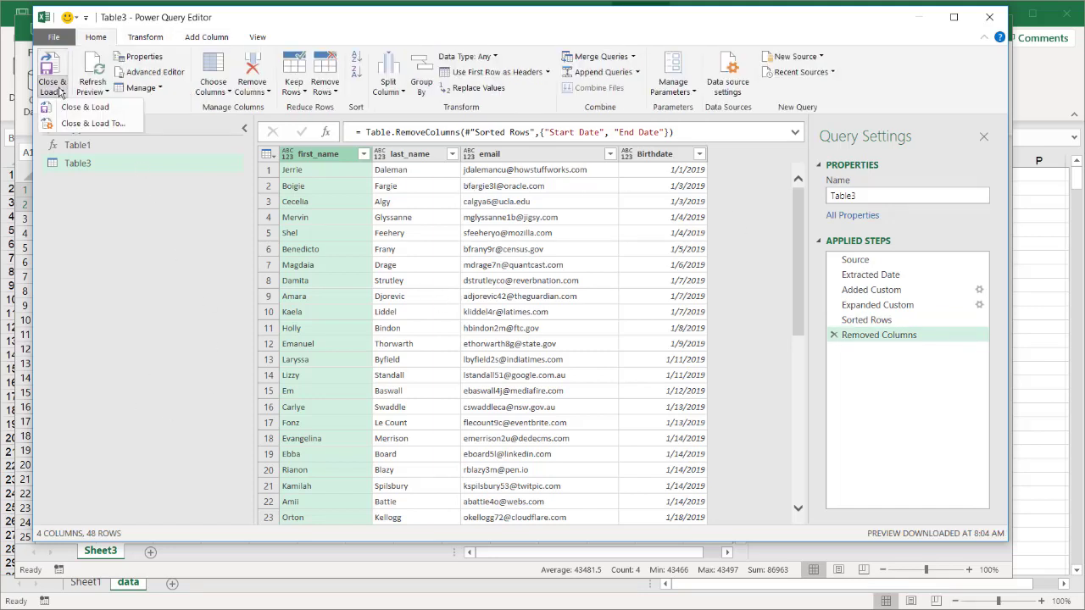
{"action": "left_click", "coordinate": [70, 124]}
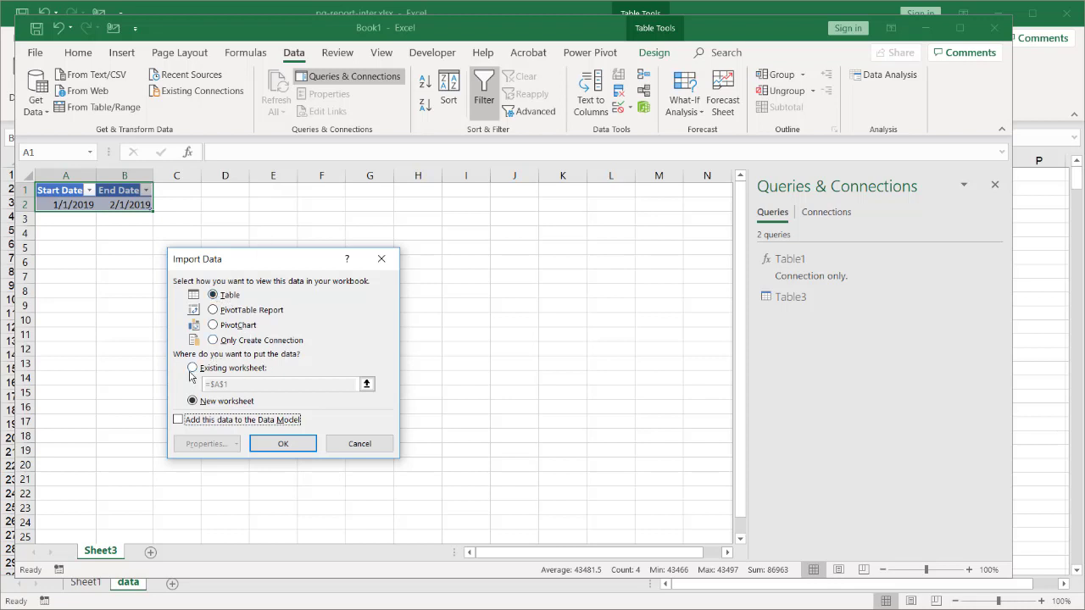
Load the query results as a table on the existing Sheet3 starting at cell E1.
{"action": "left_click", "coordinate": [192, 367]}
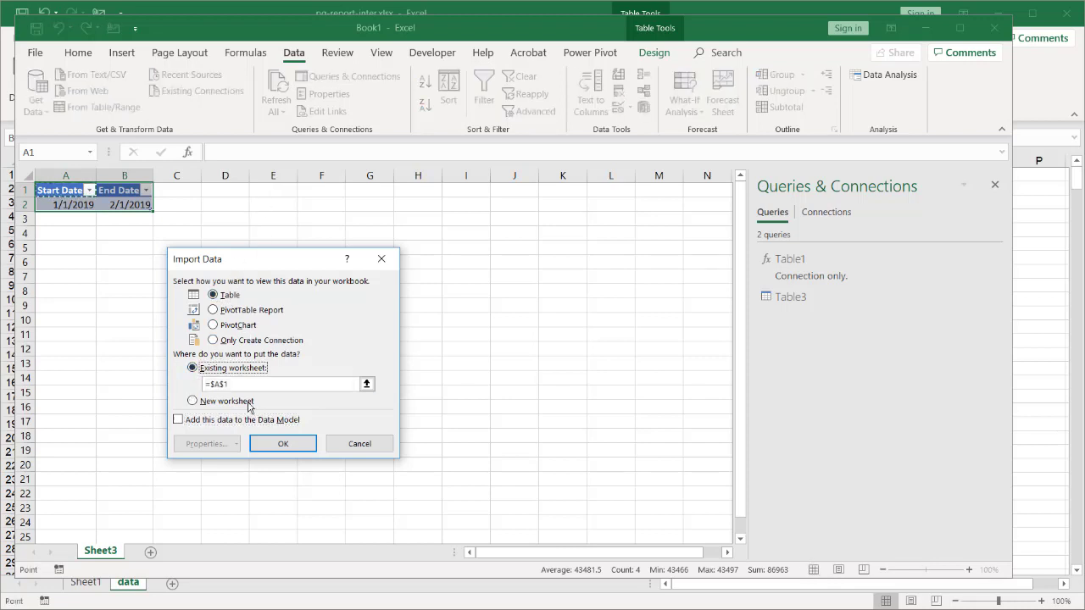
{"action": "left_click", "coordinate": [366, 384]}
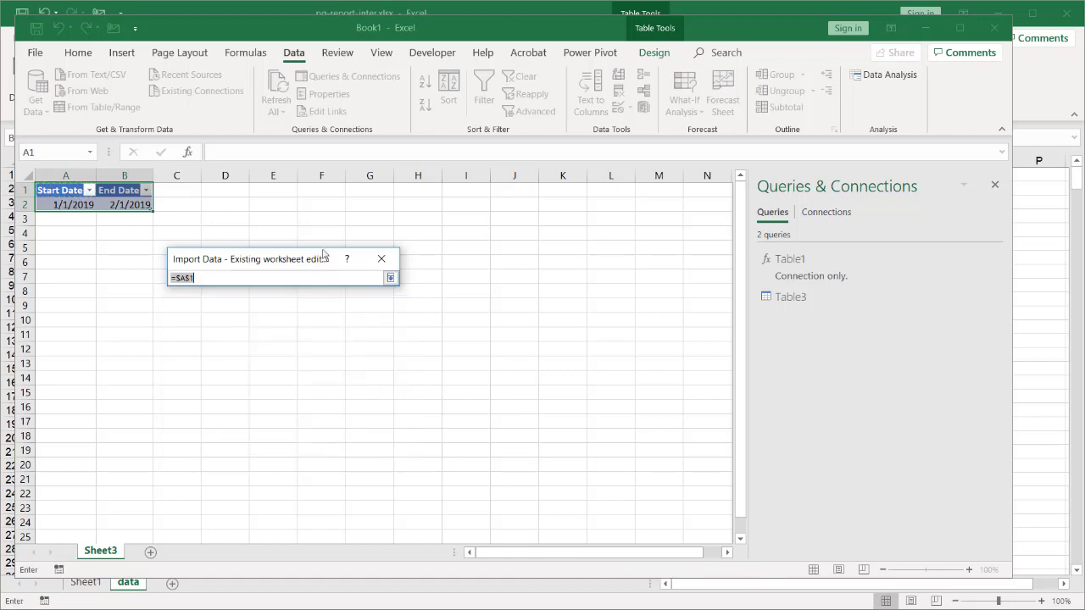
{"action": "left_click", "coordinate": [279, 191]}
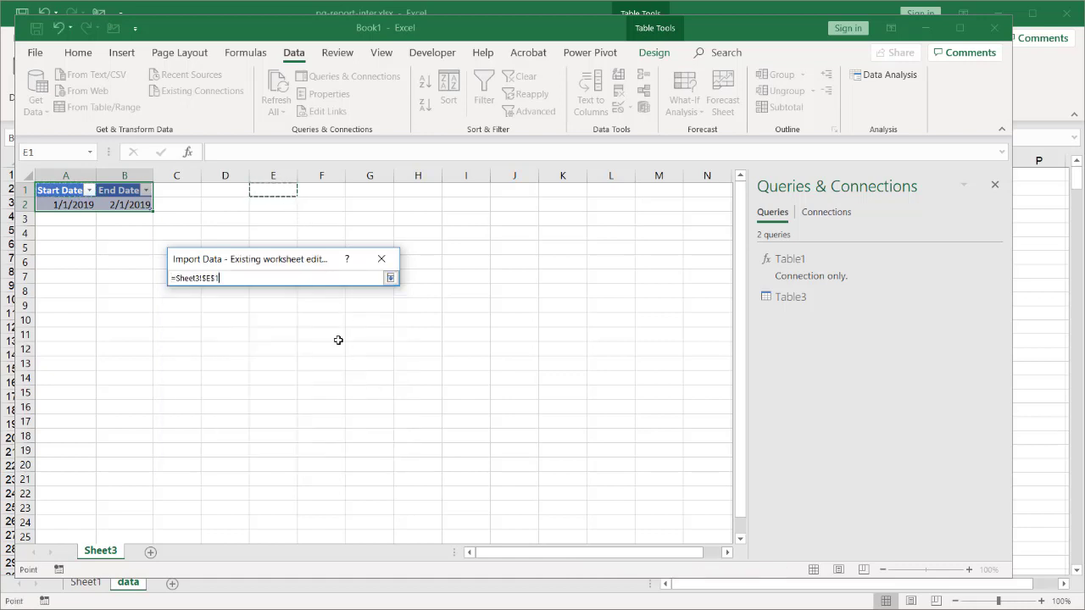
{"action": "left_click", "coordinate": [390, 278]}
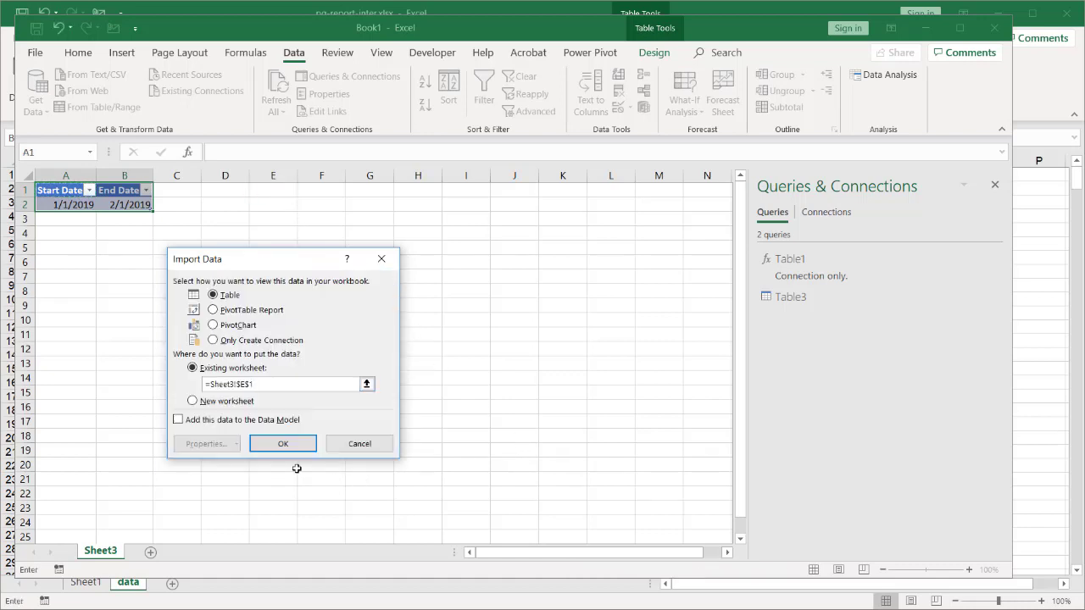
{"action": "left_click", "coordinate": [287, 444]}
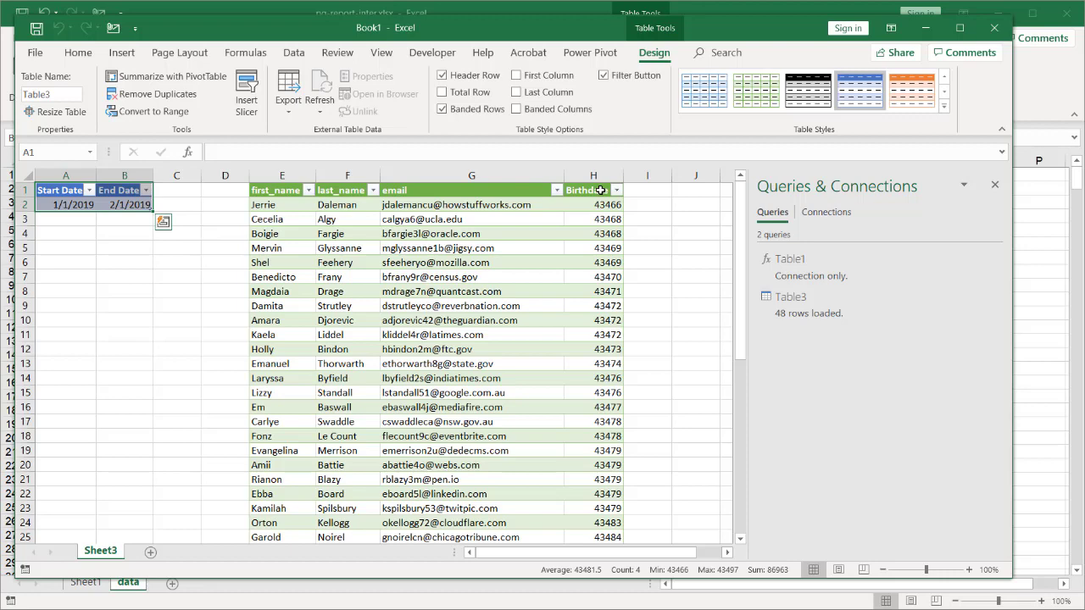
Reopen the Table3 query and change the Birthdate column to the Date type.
{"action": "double_click", "coordinate": [800, 307]}
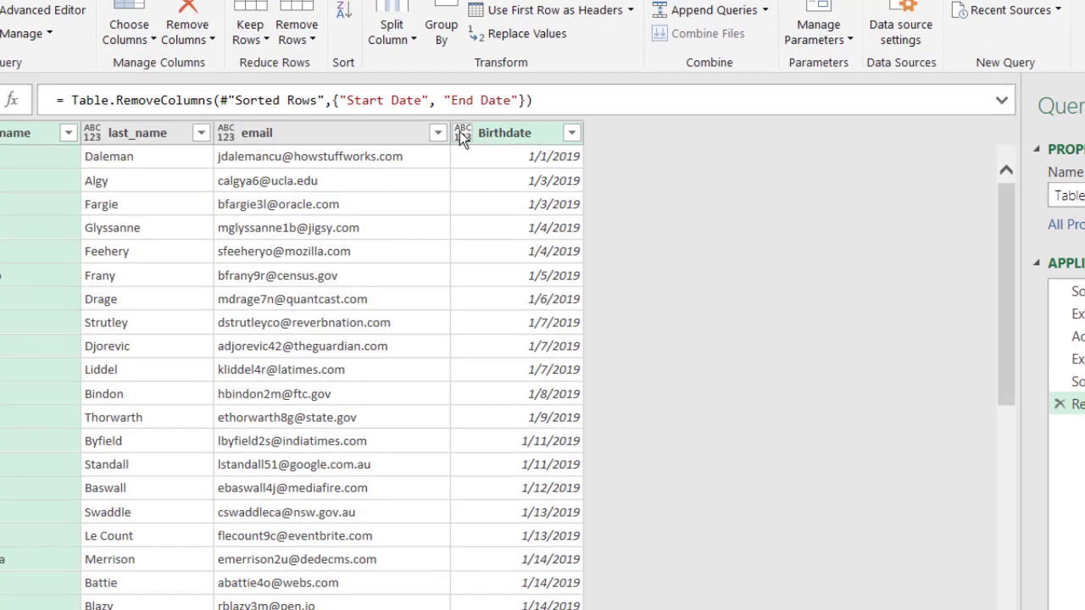
{"action": "left_click", "coordinate": [459, 135]}
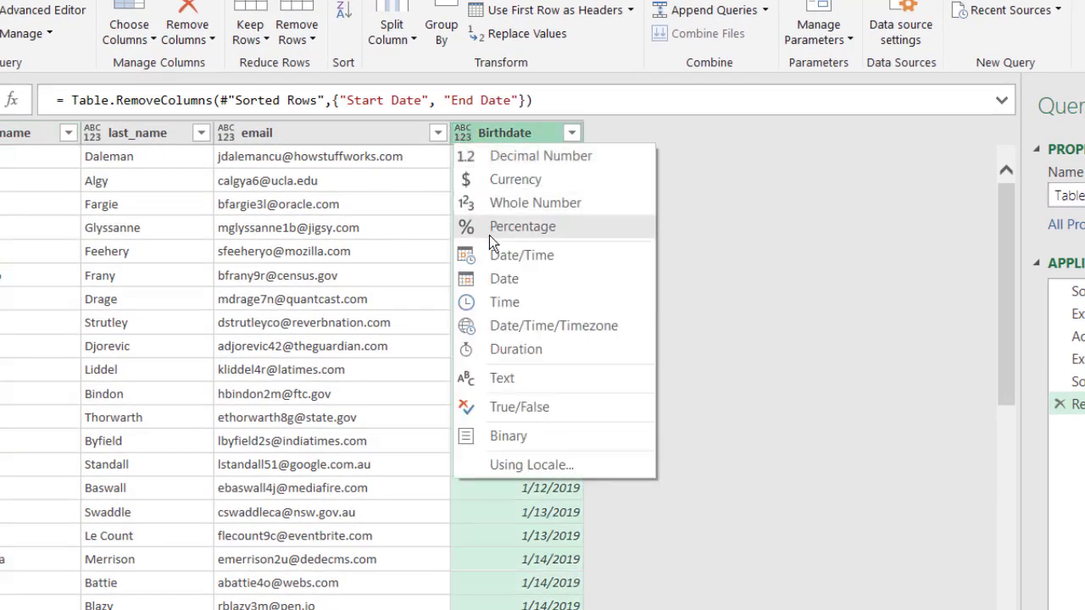
{"action": "left_click", "coordinate": [507, 280]}
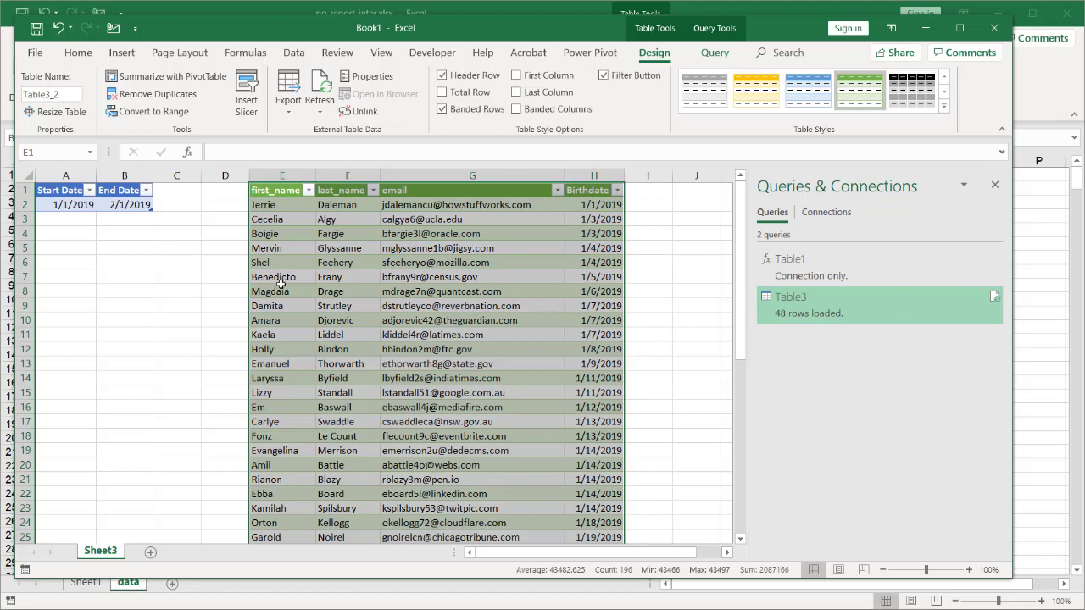
Change End Date to 1/3/2019 and refresh the results to three birthdate records.
{"action": "left_click", "coordinate": [125, 204]}
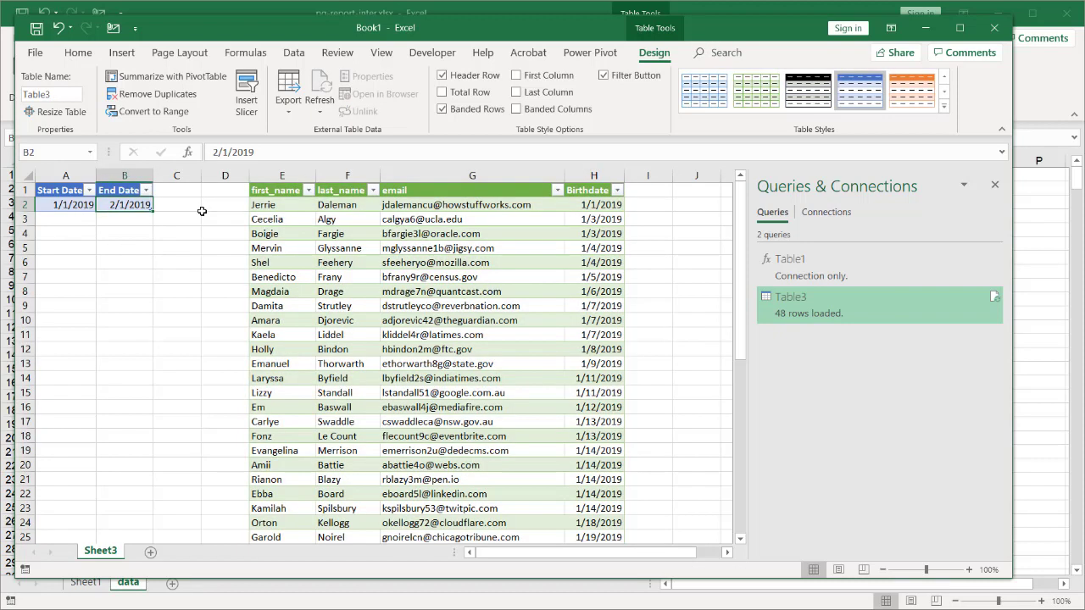
{"action": "type", "text": "1/"}
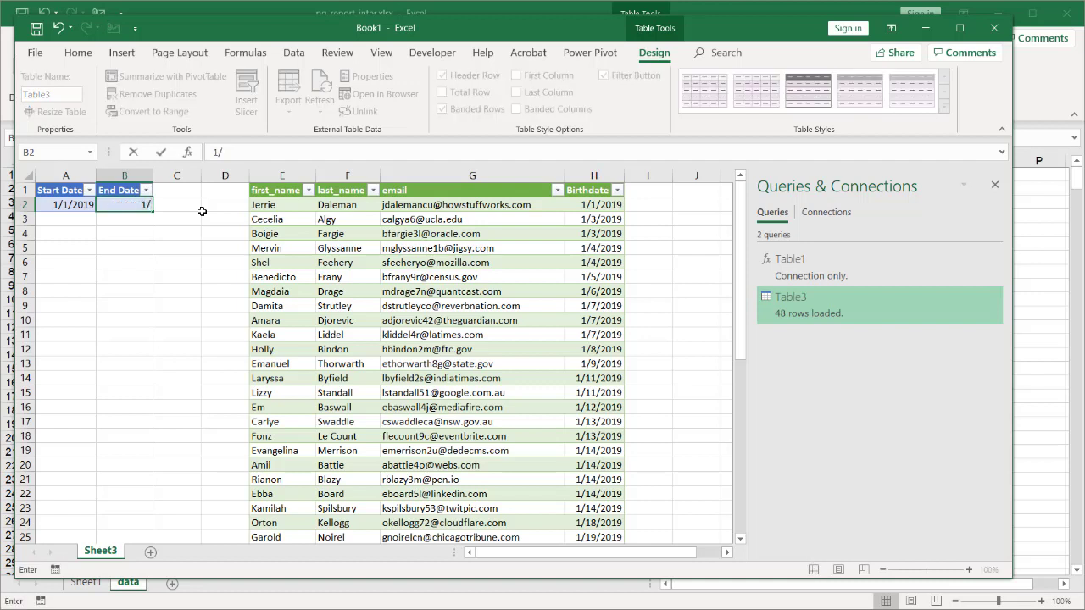
{"action": "type", "text": "3/2019"}
{"action": "key", "text": "Return"}
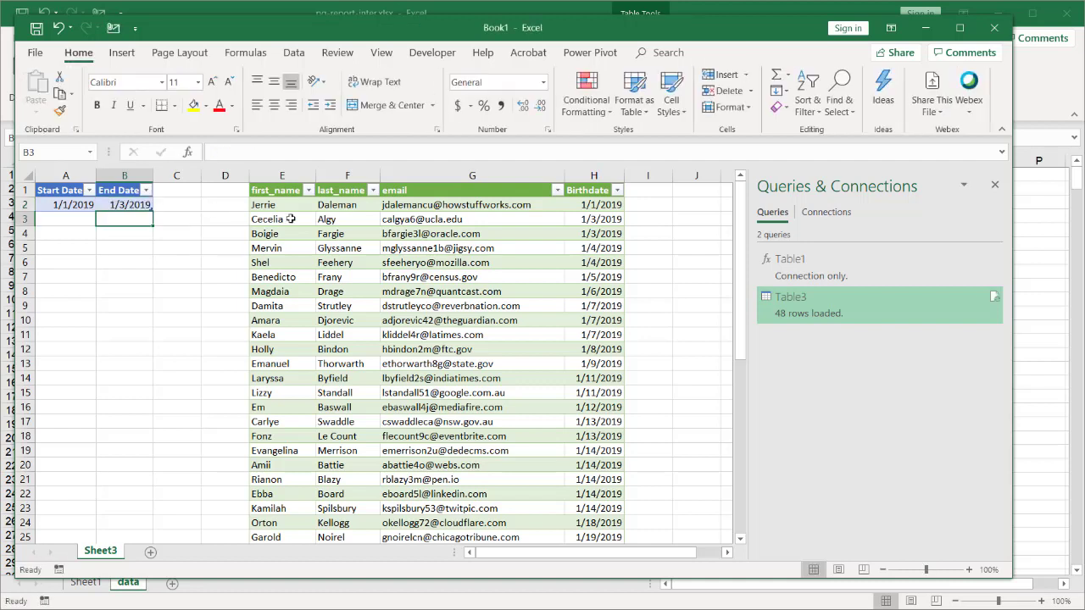
{"action": "left_click", "coordinate": [349, 222]}
{"action": "right_click", "coordinate": [349, 223]}
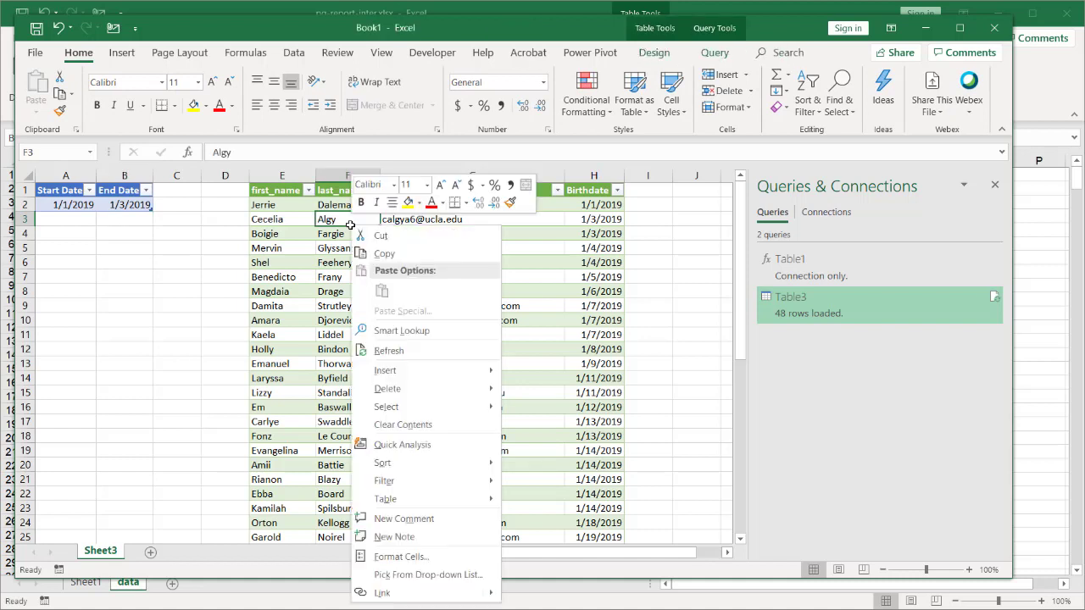
{"action": "left_click", "coordinate": [410, 350]}
{"action": "left_click_drag", "start_coordinate": [531, 205], "coordinate": [562, 230]}
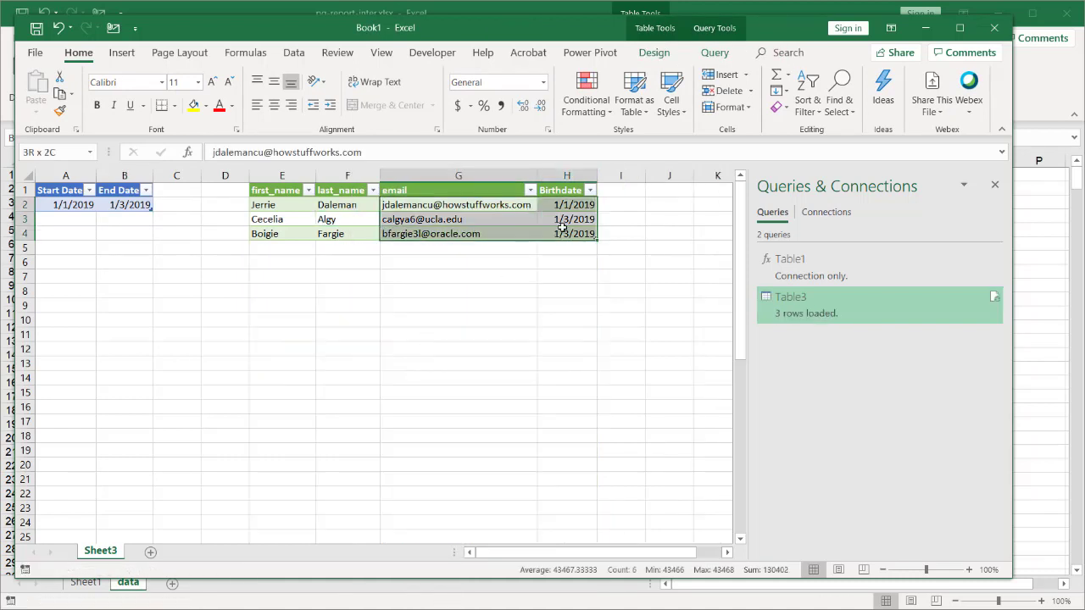
Add a blank row to the date table, refresh, and dismiss the null conversion error.
{"action": "left_click", "coordinate": [136, 205]}
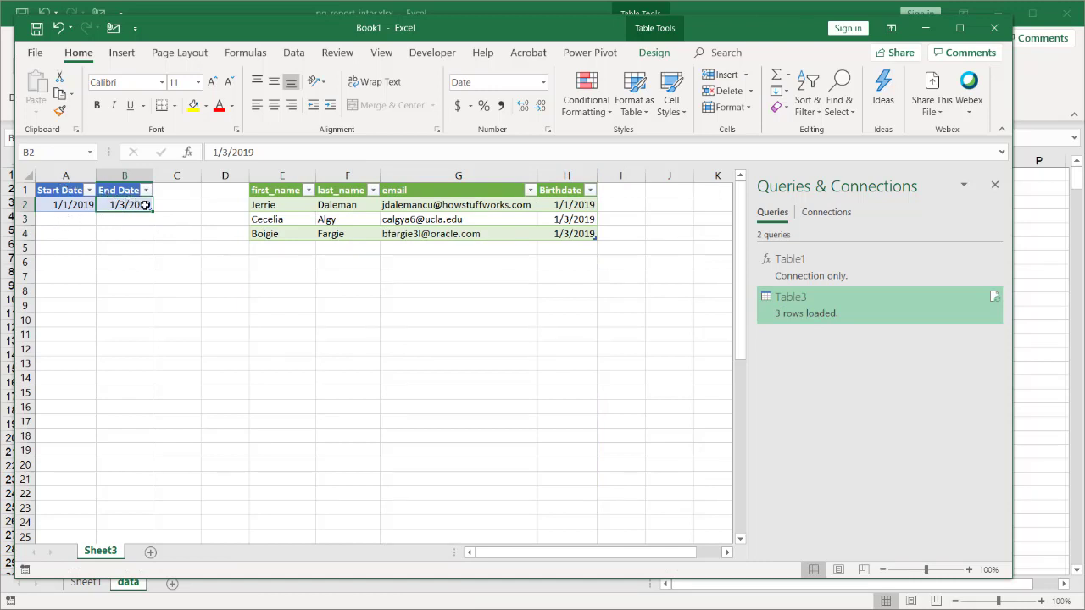
{"action": "key", "text": "Return"}
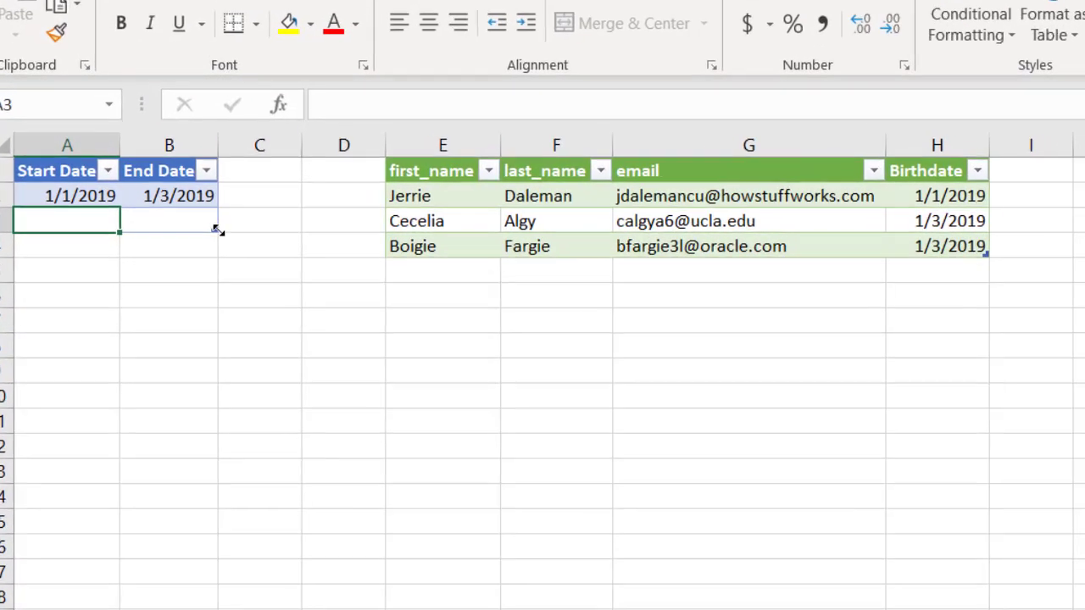
{"action": "left_click", "coordinate": [160, 222]}
{"action": "left_click", "coordinate": [65, 222]}
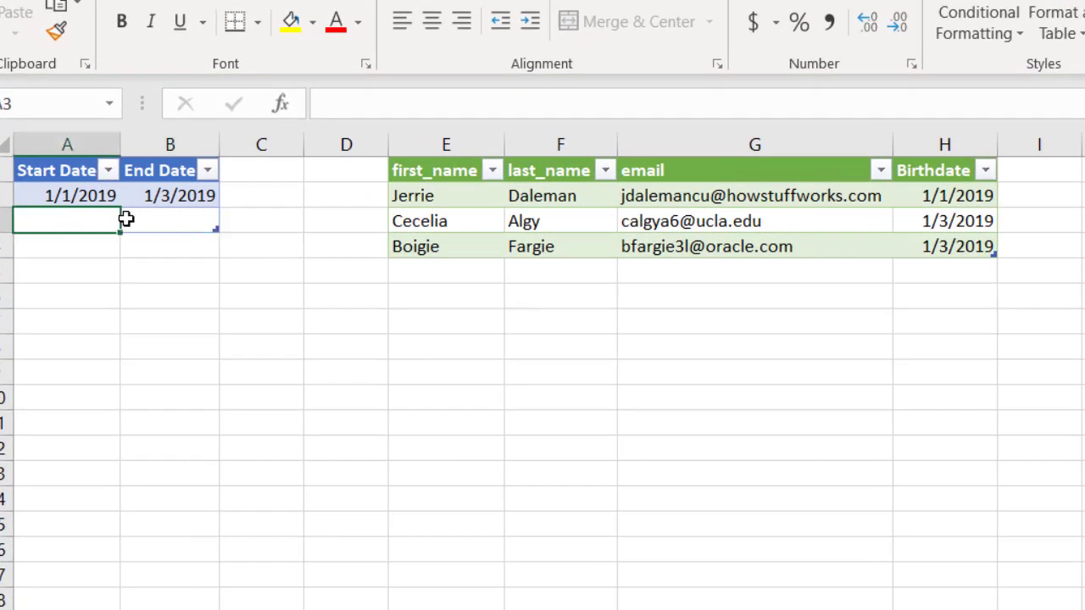
{"action": "left_click", "coordinate": [123, 223]}
{"action": "left_click", "coordinate": [87, 223]}
{"action": "left_click", "coordinate": [154, 222]}
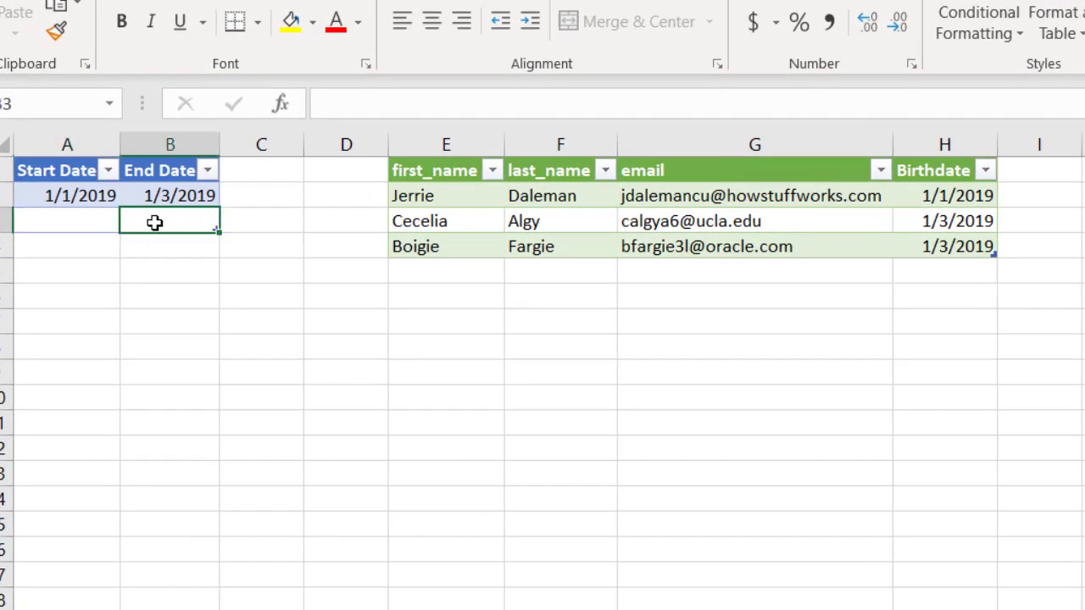
{"action": "right_click", "coordinate": [490, 217]}
{"action": "left_click", "coordinate": [566, 429]}
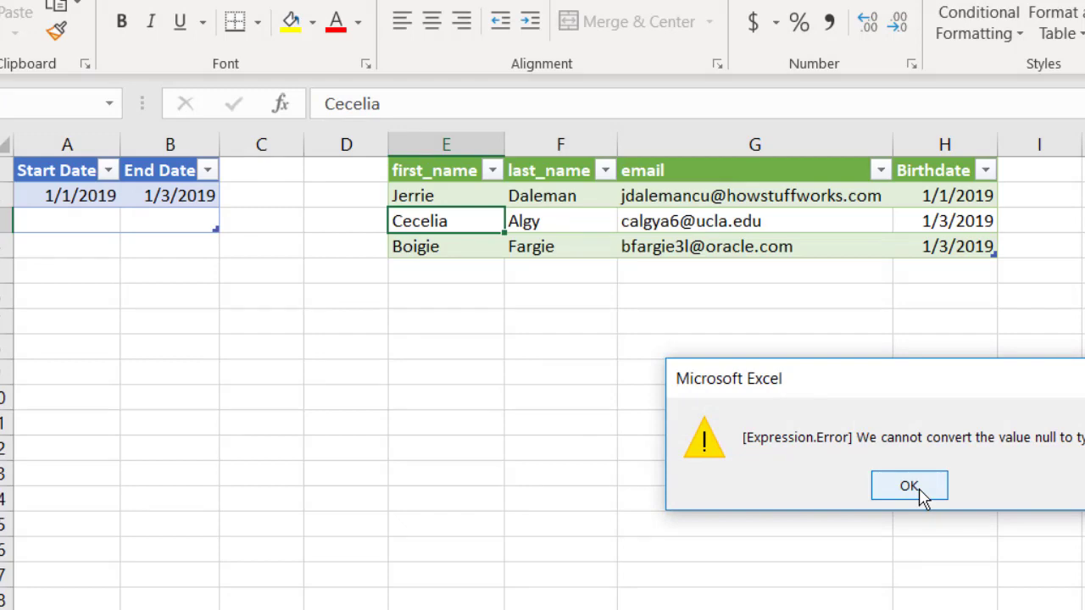
{"action": "left_click", "coordinate": [908, 486]}
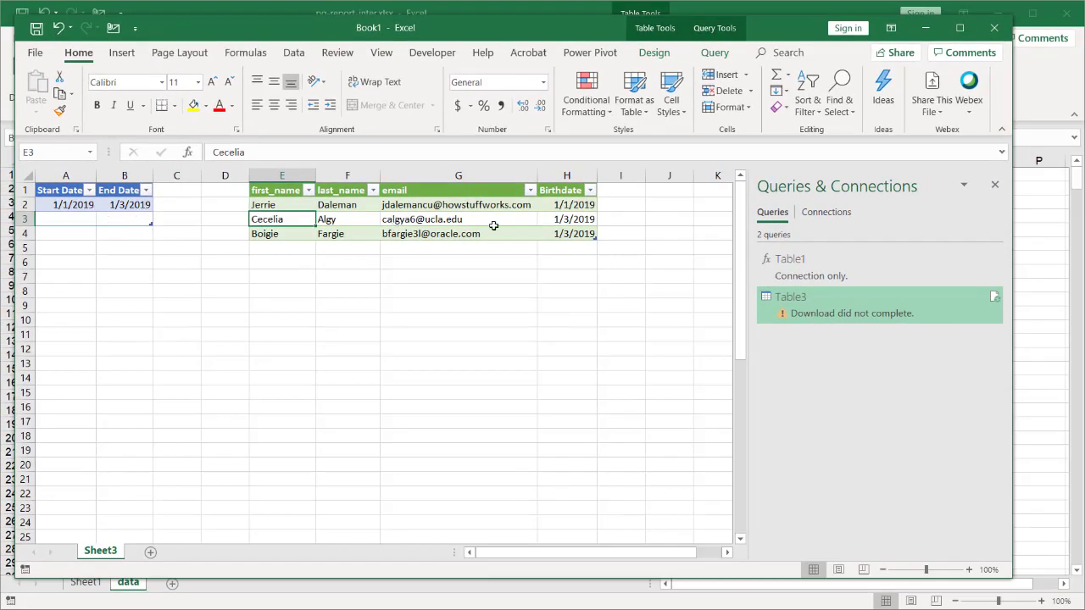
Insert a Remove Empty filter on Start Date after Source in Table3 and reload the query.
{"action": "double_click", "coordinate": [811, 309]}
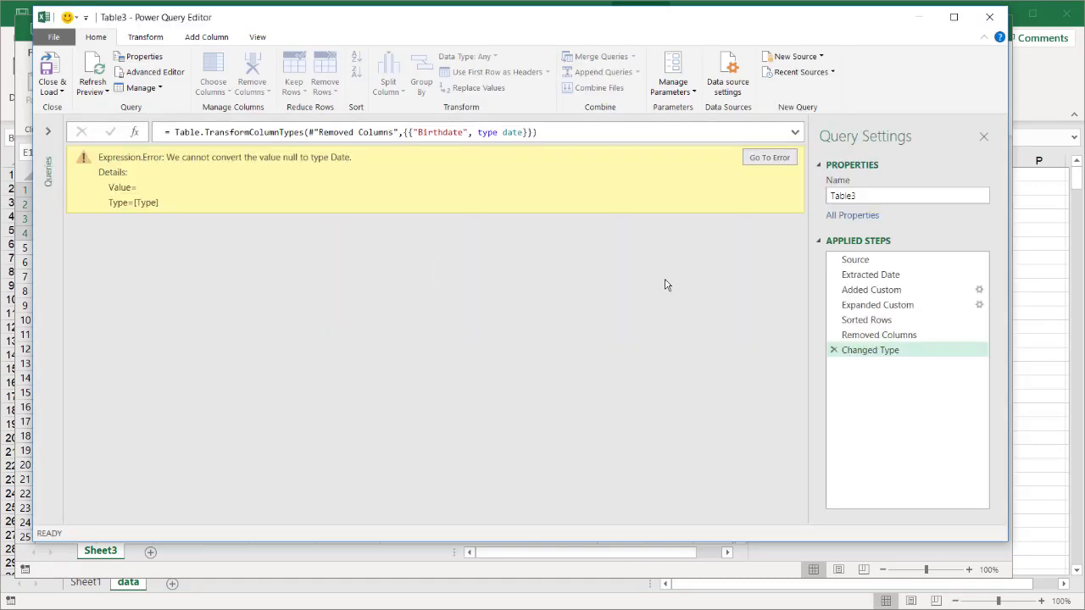
{"action": "left_click", "coordinate": [856, 260]}
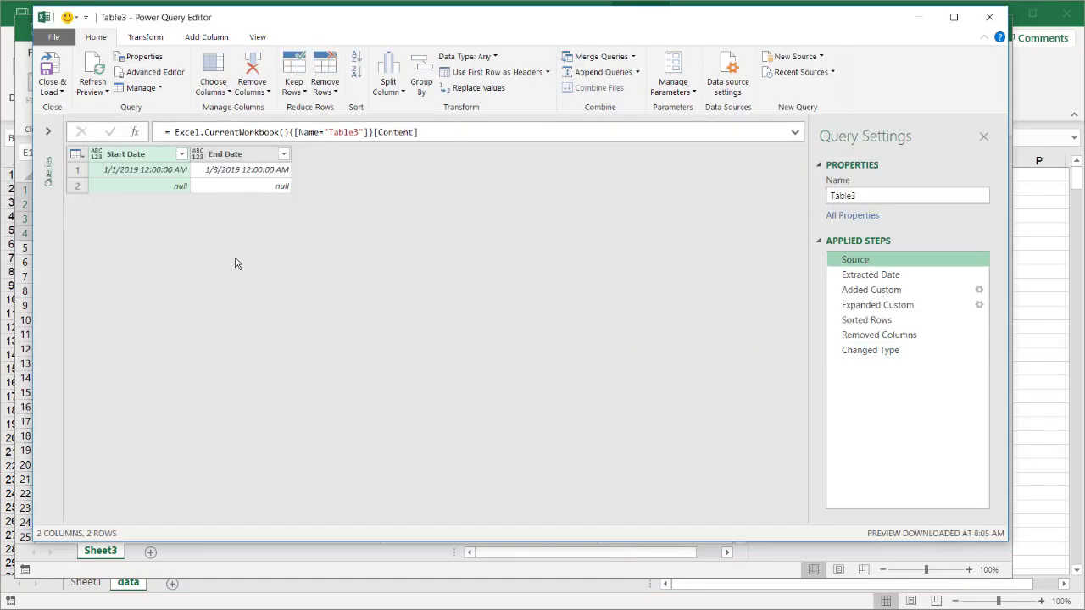
{"action": "left_click", "coordinate": [181, 155]}
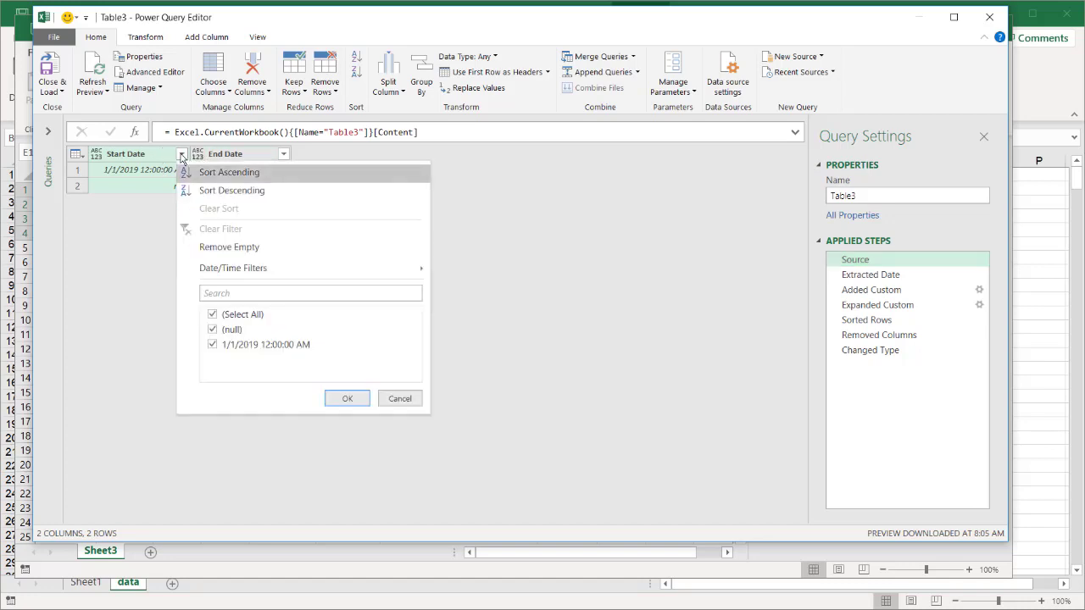
{"action": "left_click", "coordinate": [227, 247]}
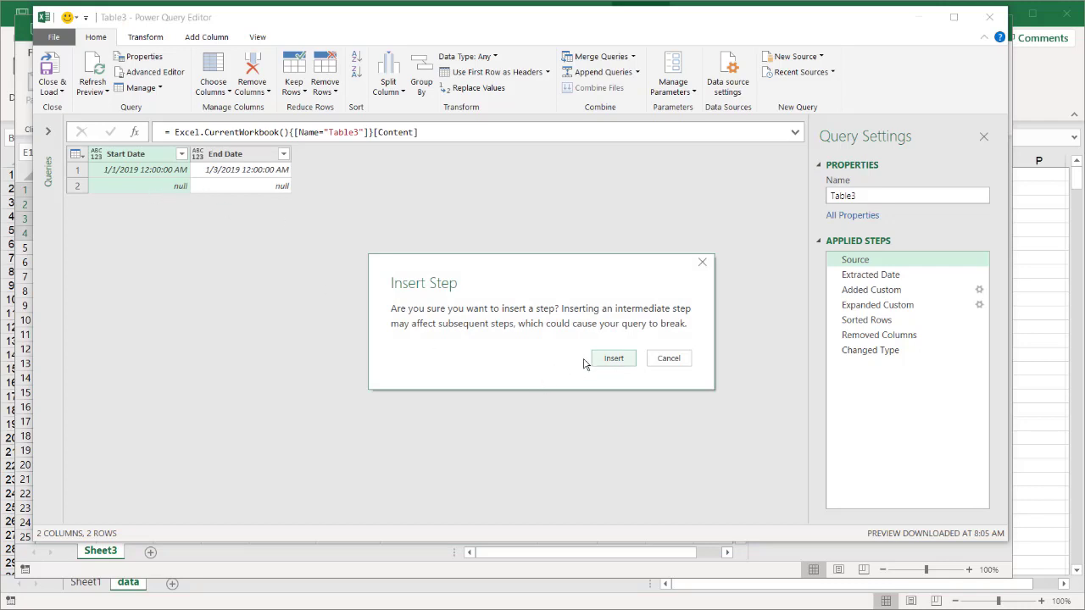
{"action": "left_click", "coordinate": [613, 359]}
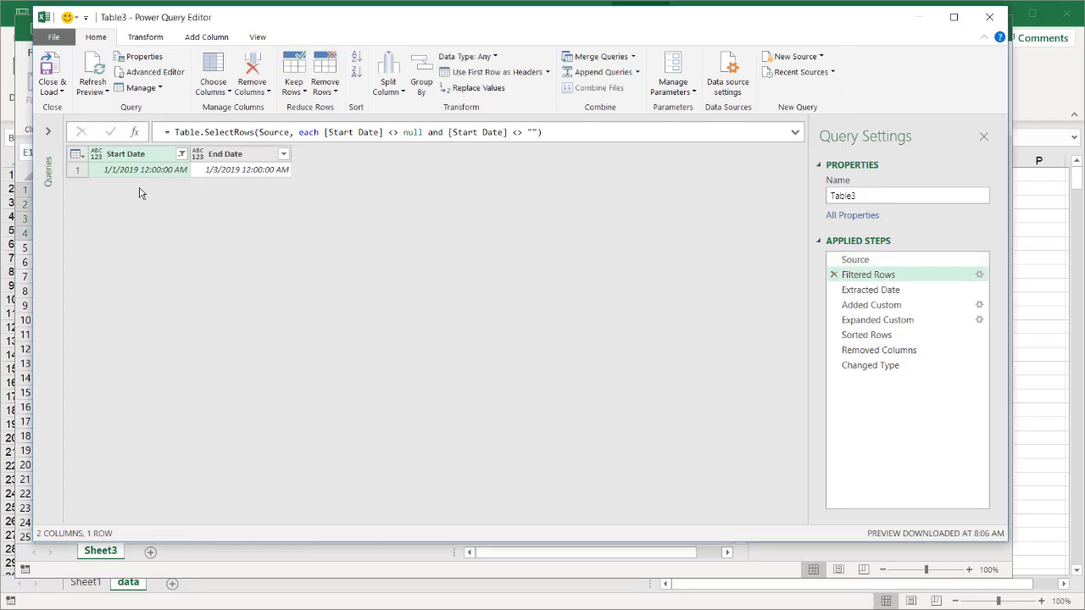
{"action": "left_click", "coordinate": [864, 366]}
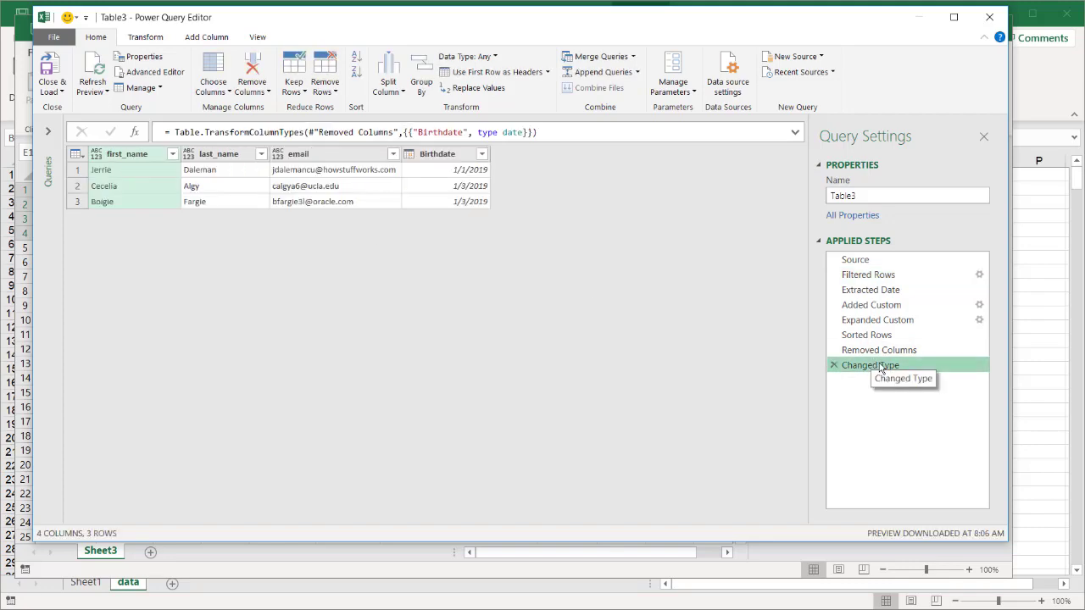
{"action": "left_click", "coordinate": [56, 67]}
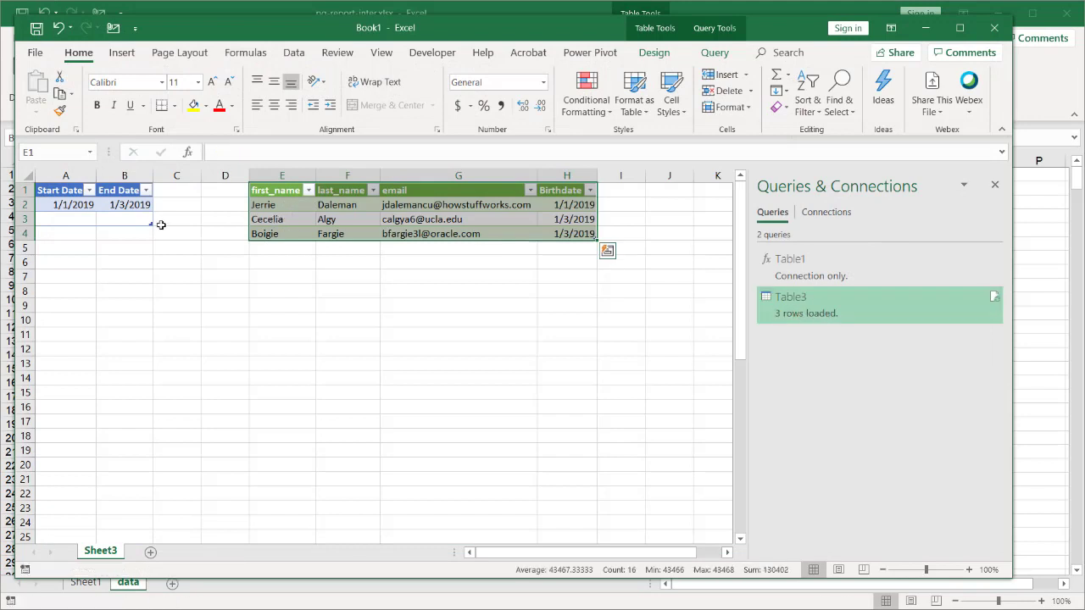
Set End Date to 1/1/2019 and refresh the results to one birthdate.
{"action": "left_click", "coordinate": [123, 208]}
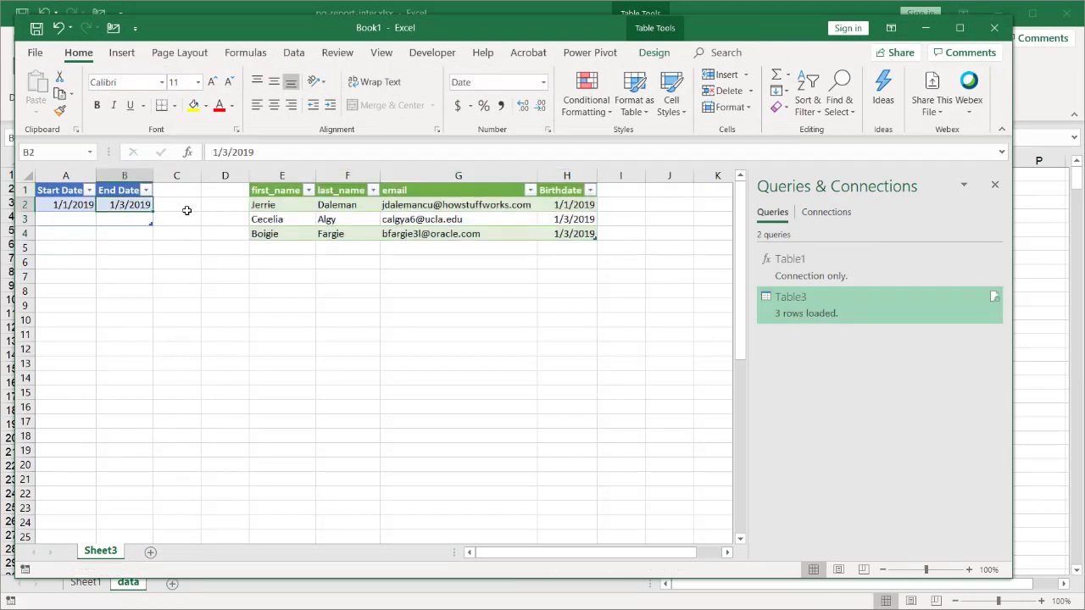
{"action": "left_click", "coordinate": [227, 152]}
{"action": "key", "text": "Return"}
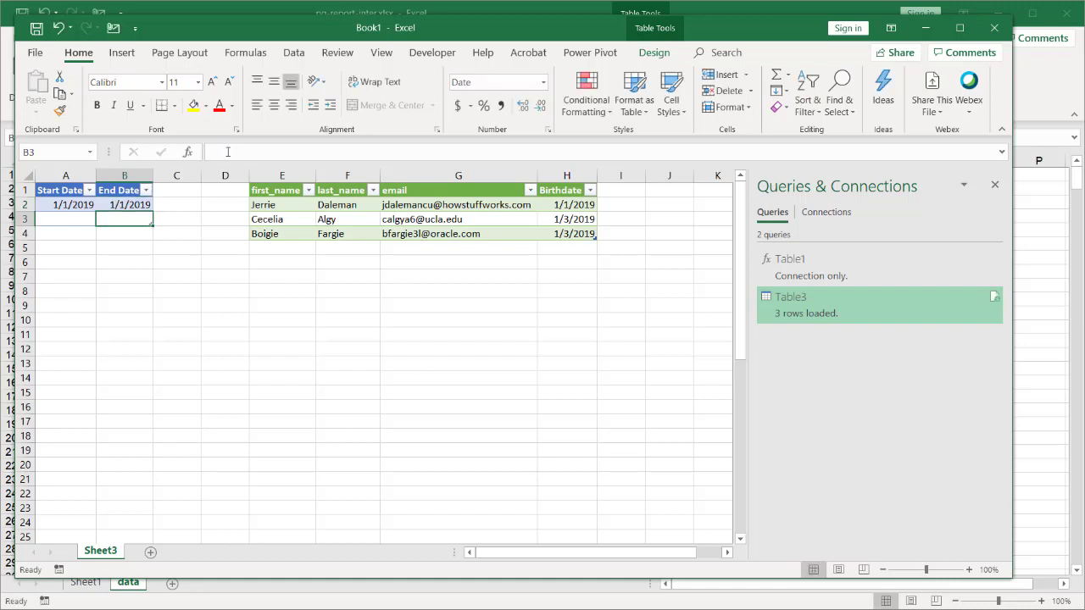
{"action": "right_click", "coordinate": [282, 204]}
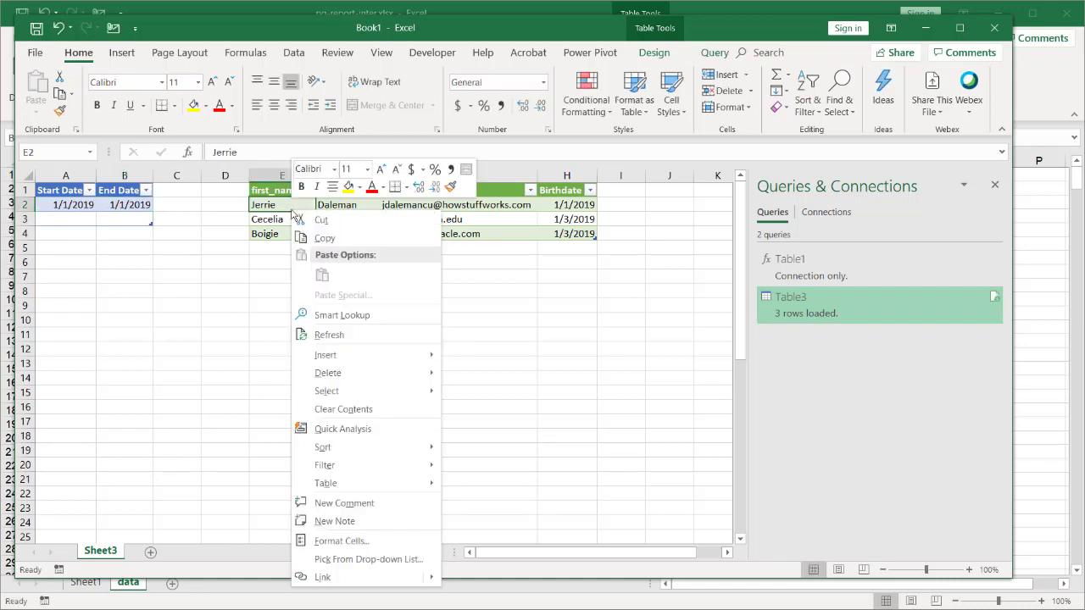
{"action": "left_click", "coordinate": [387, 333]}
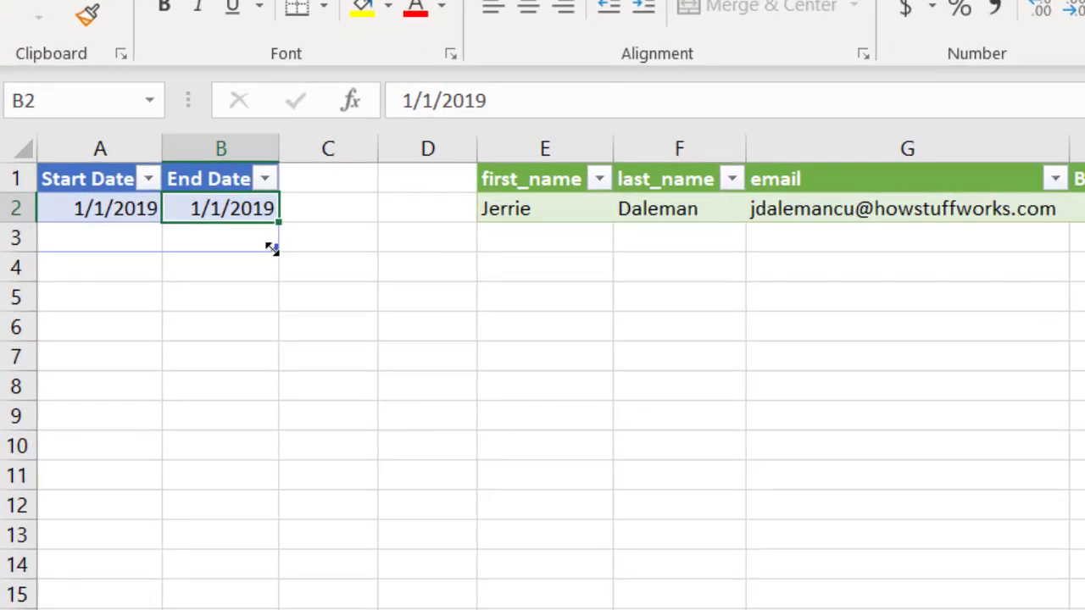
Resize the date table so it ends at row 2.
{"action": "mouse_move", "coordinate": [271, 248]}
{"action": "left_mouse_down"}
{"action": "mouse_move", "coordinate": [276, 230]}
{"action": "mouse_move", "coordinate": [288, 237]}
{"action": "left_mouse_up"}
{"action": "left_click", "coordinate": [109, 206]}
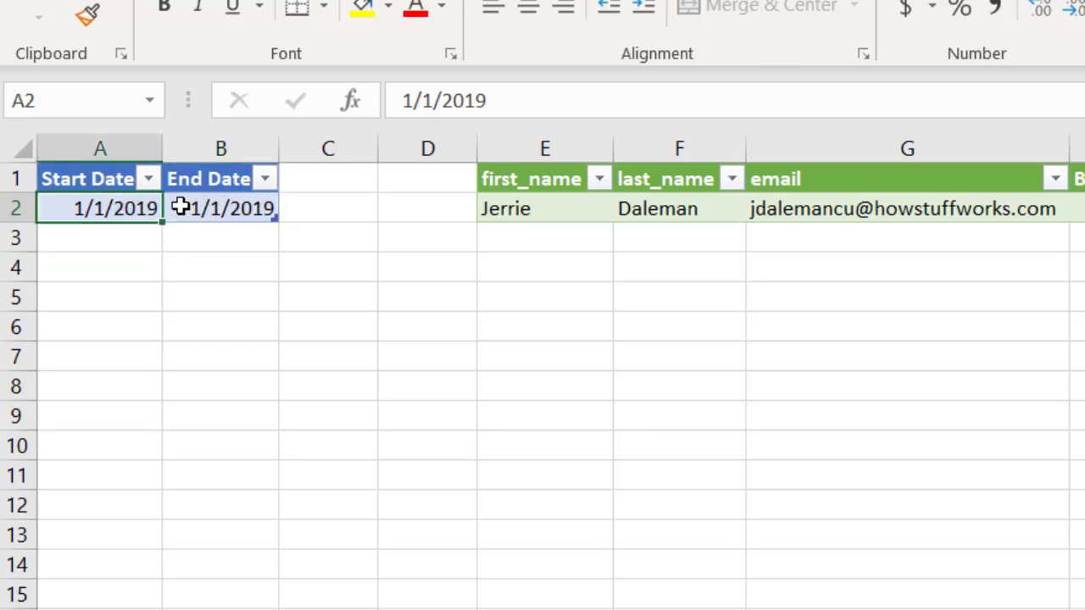
{"action": "left_click", "coordinate": [227, 210]}
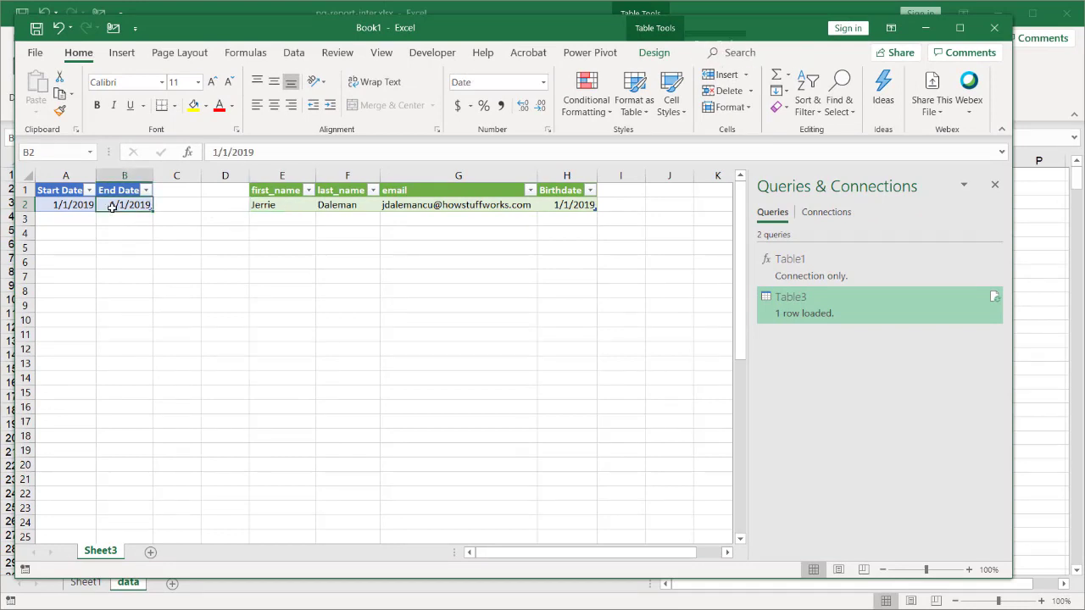
Change End Date back to 1/3/2019 and refresh to show three birthdates.
{"action": "left_click", "coordinate": [225, 151]}
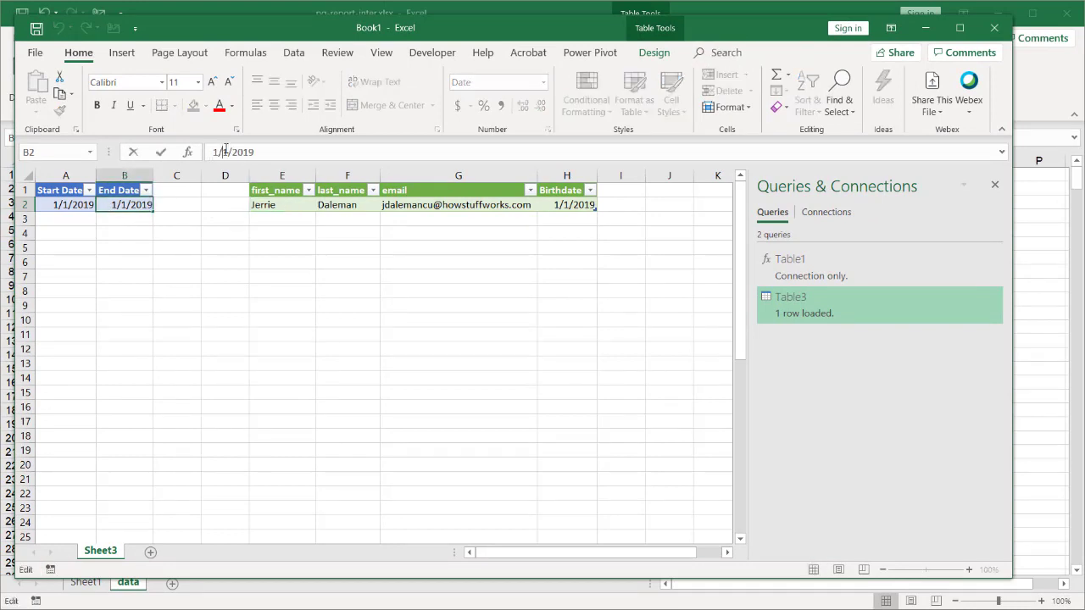
{"action": "key", "text": "BackSpace"}
{"action": "type", "text": "3"}
{"action": "key", "text": "Return"}
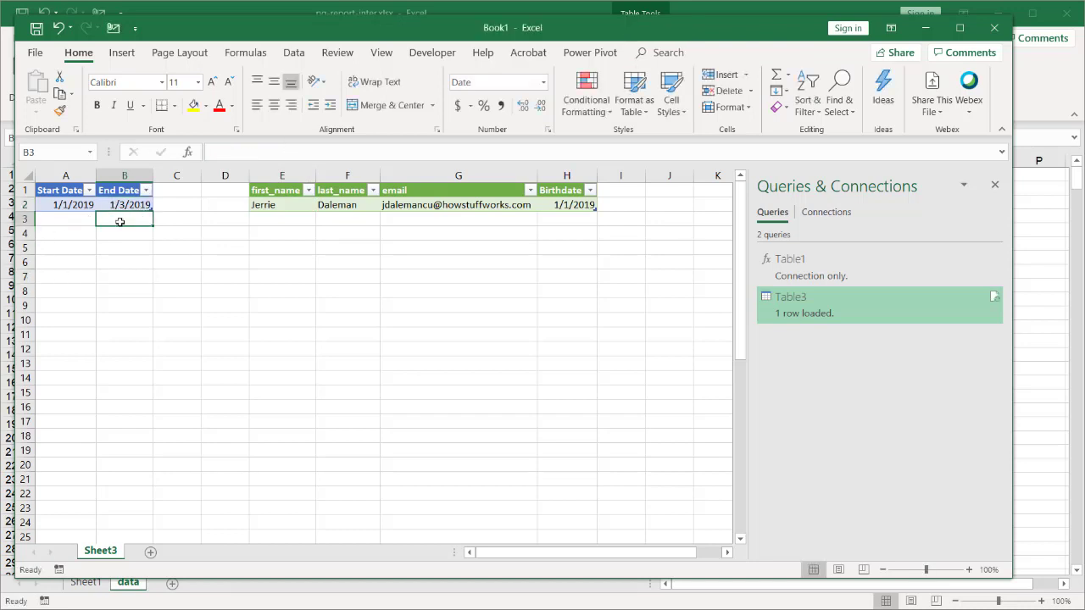
{"action": "right_click", "coordinate": [295, 202]}
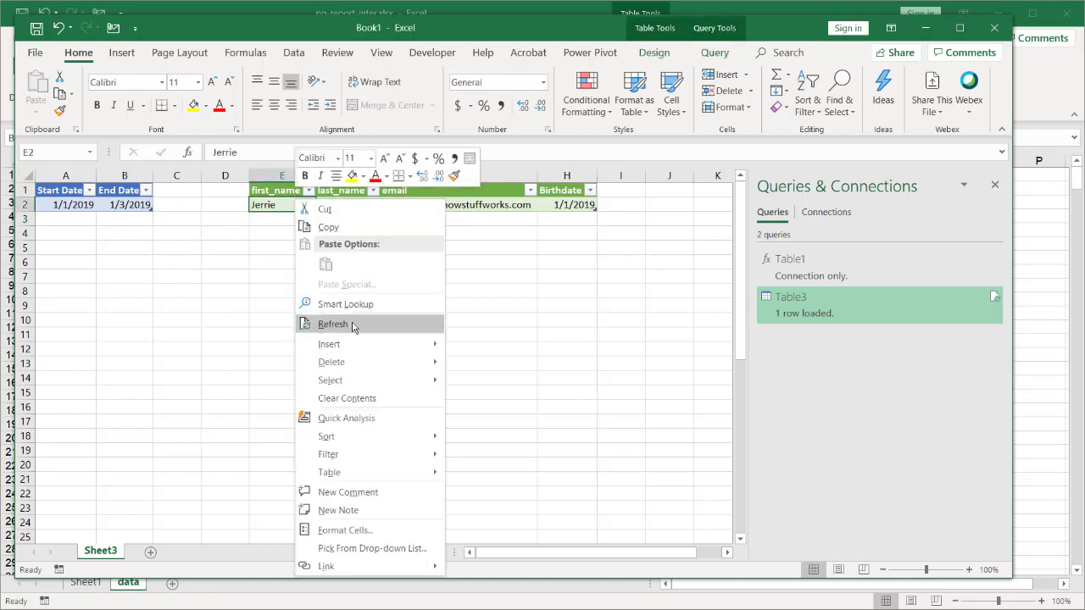
{"action": "left_click", "coordinate": [339, 323]}
{"action": "left_click", "coordinate": [577, 187]}
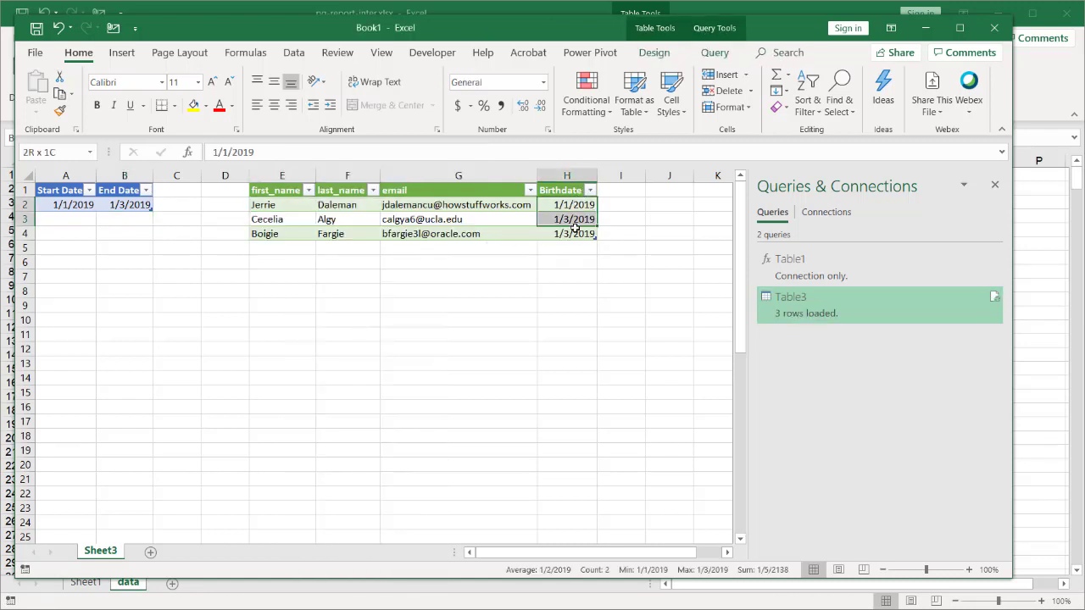
{"action": "left_click", "coordinate": [575, 335]}
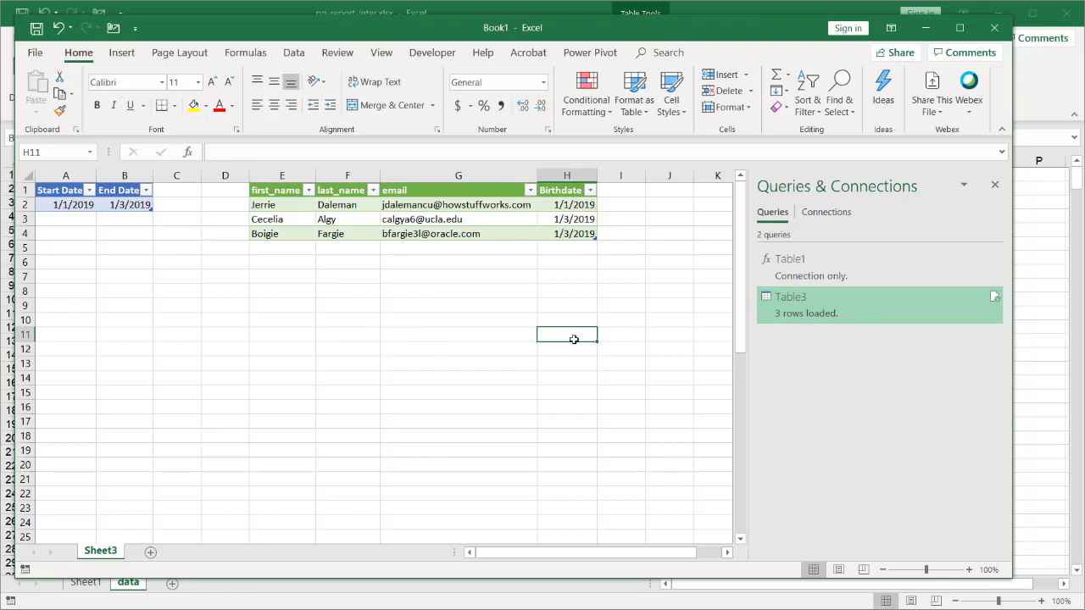